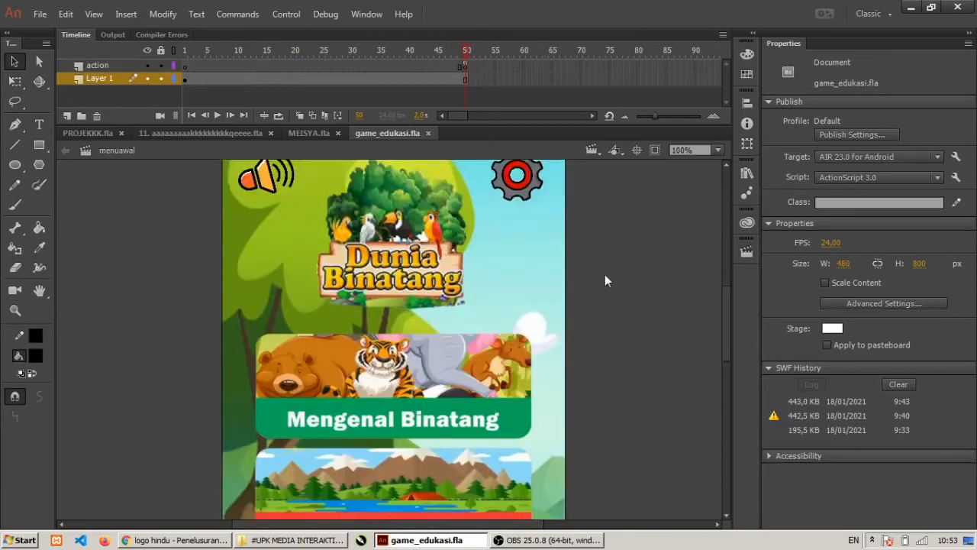
# - Look over the menuawal scene's layout, from the Dunia Binatang logo to the Kuis button
pyautogui.scroll(2, 605, 282)
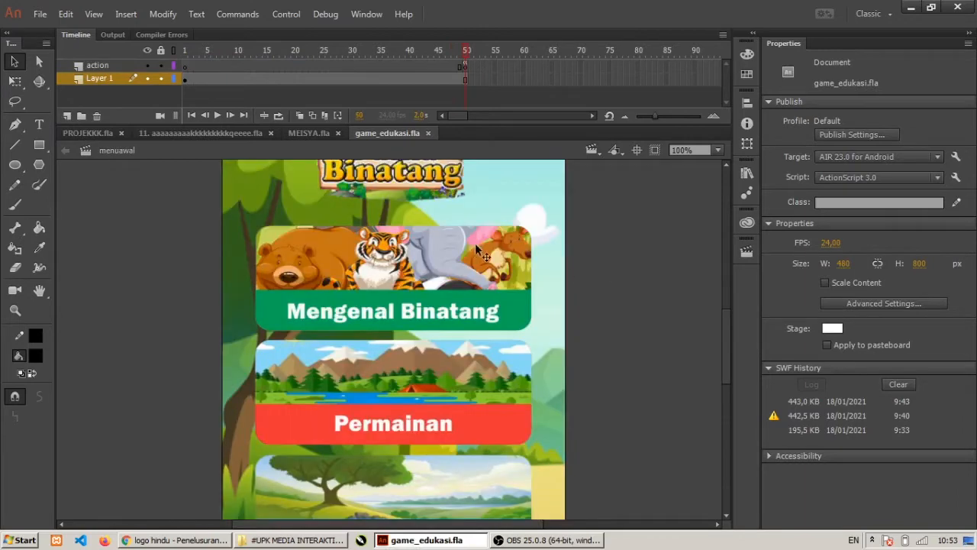
pyautogui.scroll(-2, 478, 260)
pyautogui.scroll(4, 427, 397)
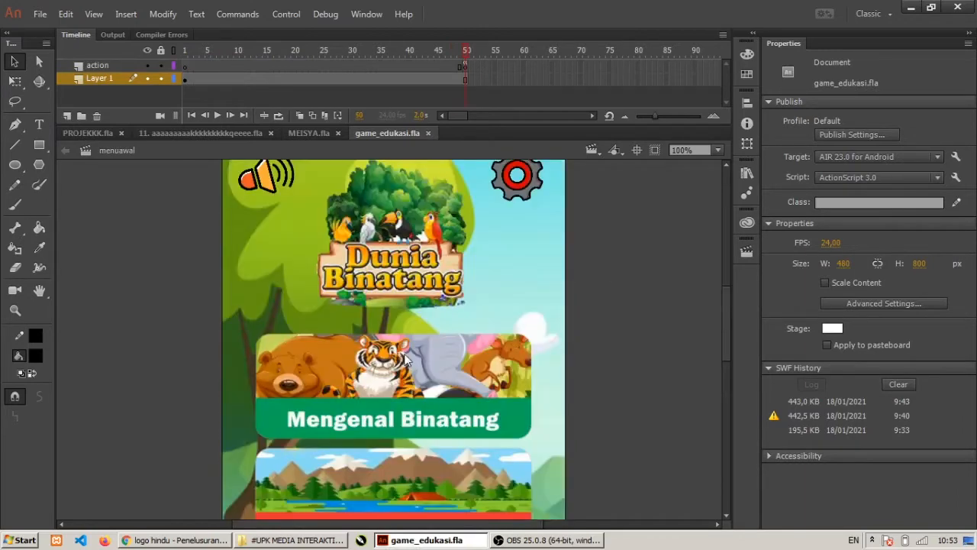
pyautogui.scroll(-3, 420, 366)
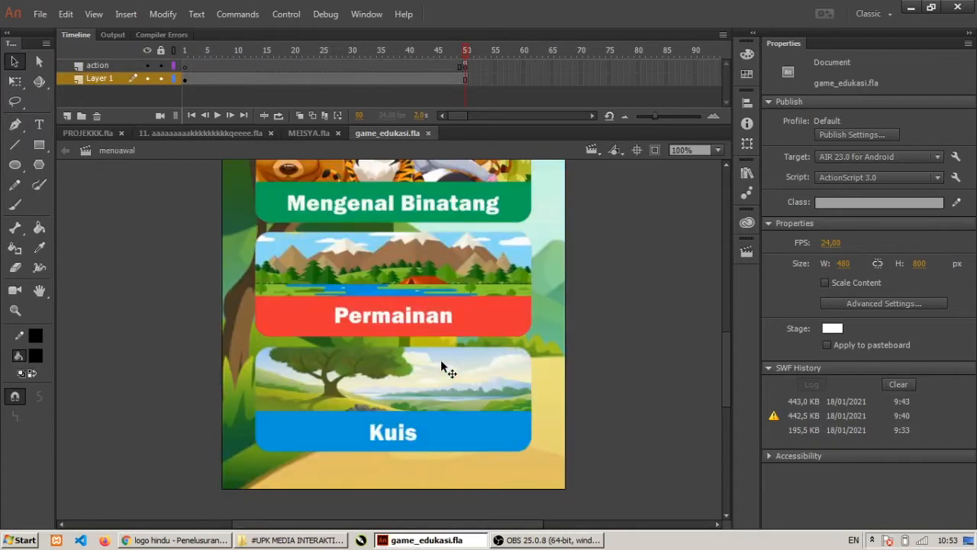
pyautogui.scroll(3, 457, 398)
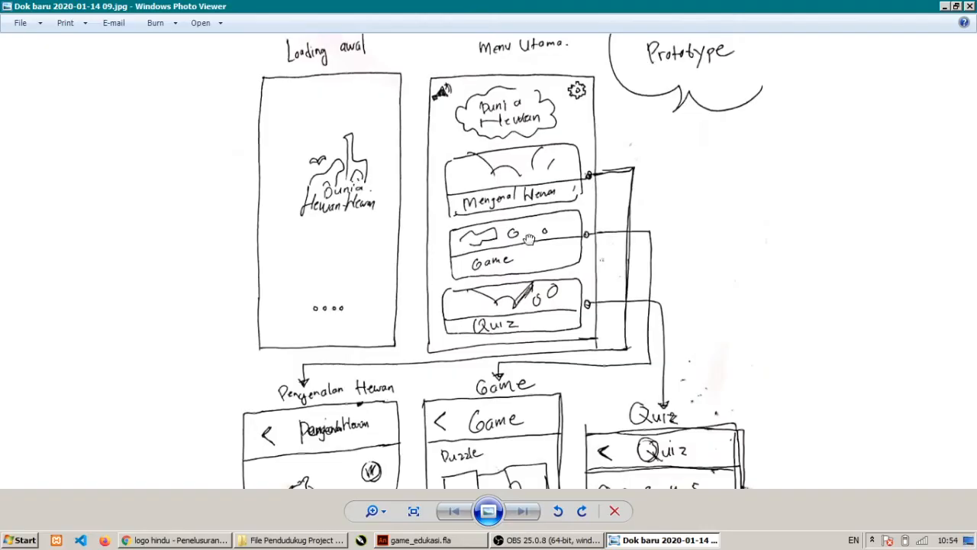
# - Examine the hand-drawn prototype's Loading awal and Menu Utama screens and the linked Pengenalan Hewan, Game and Quiz screens
pyautogui.moveTo(530, 216); pyautogui.dragTo(530, 257)
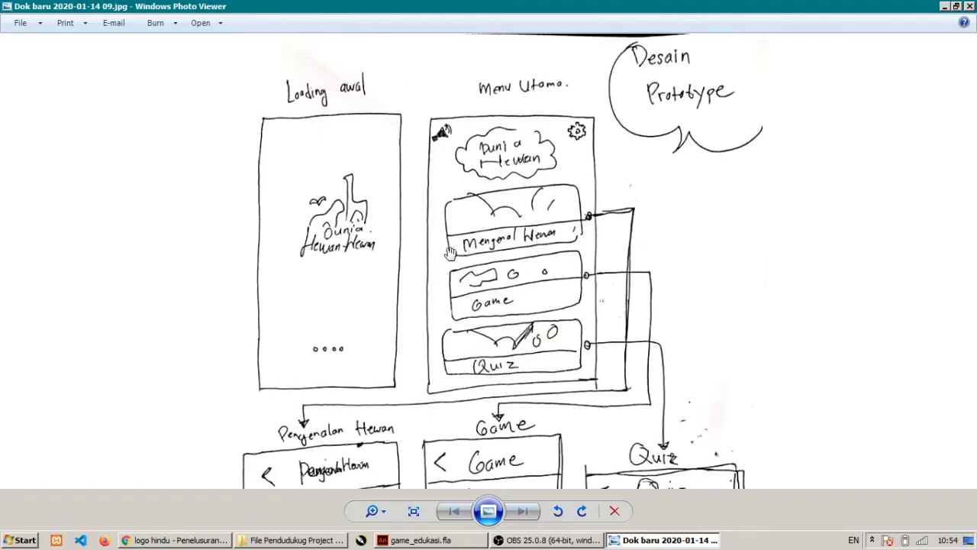
pyautogui.moveTo(481, 195)
pyautogui.mouseDown()
pyautogui.moveTo(479, 171)
pyautogui.moveTo(482, 180)
pyautogui.mouseUp()
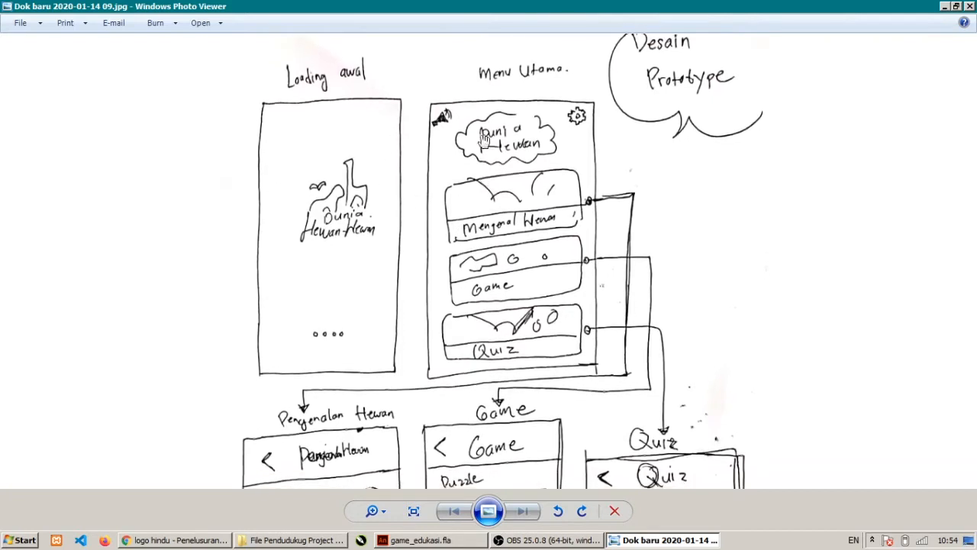
pyautogui.moveTo(342, 164); pyautogui.dragTo(344, 155)
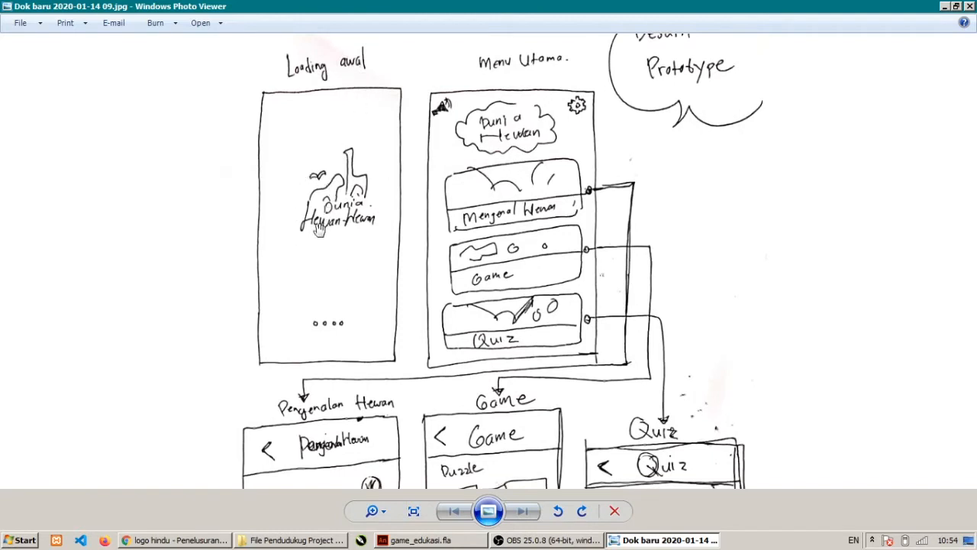
pyautogui.moveTo(512, 131); pyautogui.dragTo(517, 127)
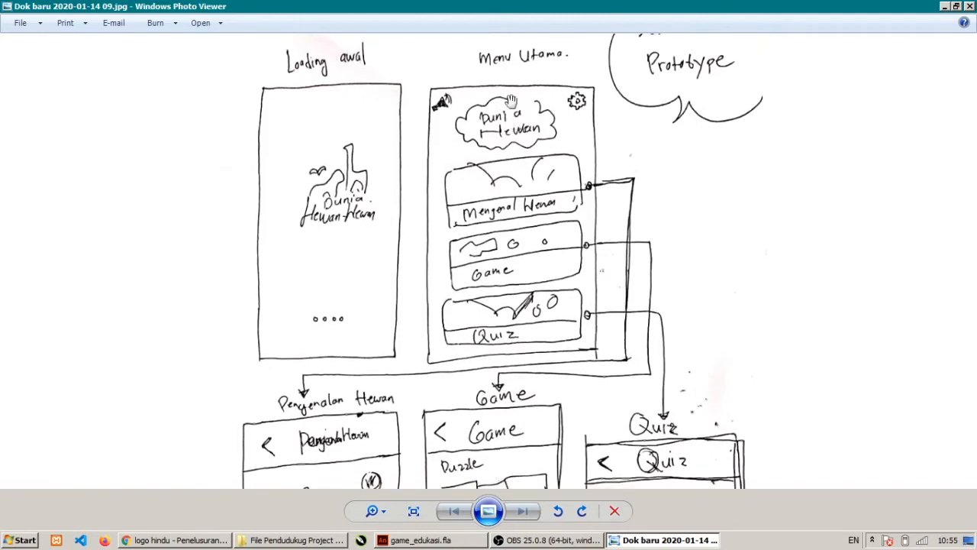
pyautogui.moveTo(522, 307); pyautogui.dragTo(589, 103)
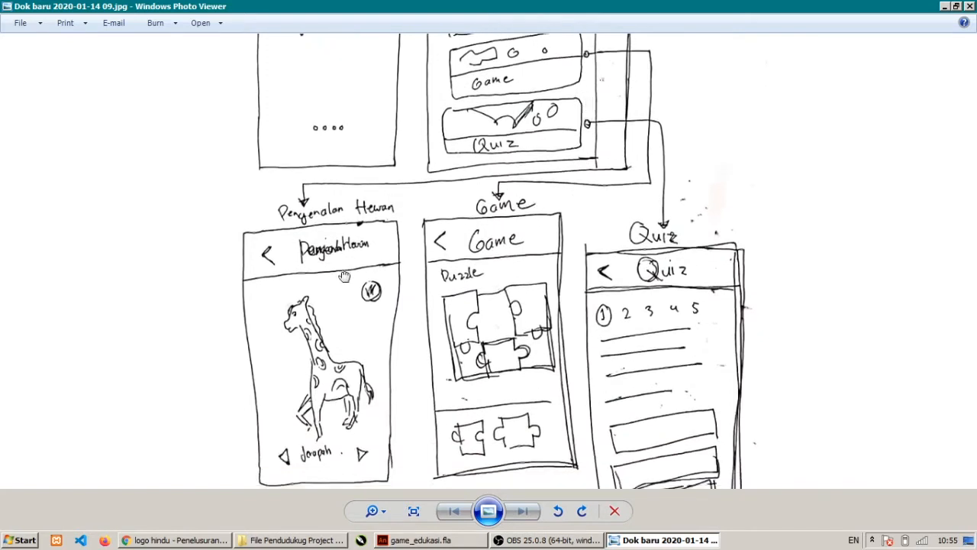
pyautogui.moveTo(344, 274); pyautogui.dragTo(367, 231)
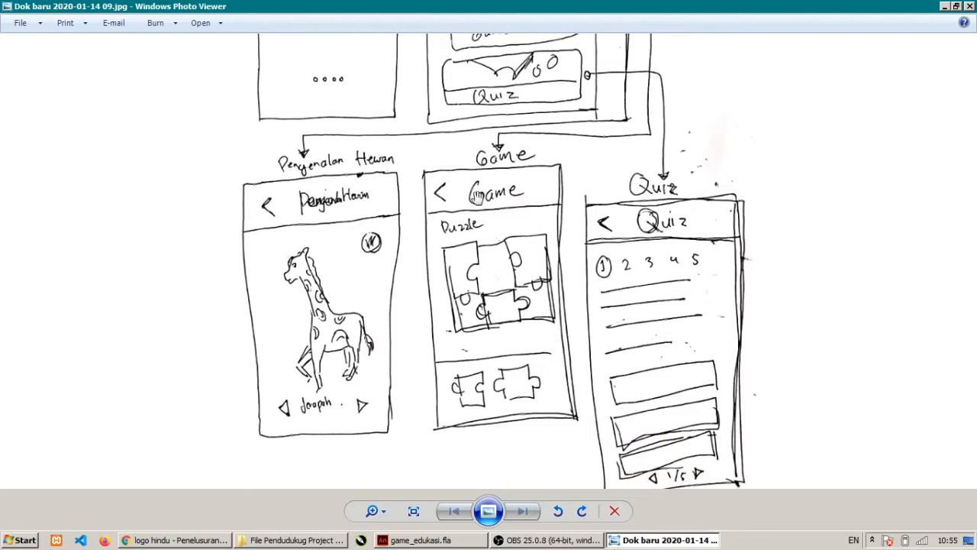
pyautogui.moveTo(347, 291)
pyautogui.mouseDown()
pyautogui.moveTo(359, 272)
pyautogui.moveTo(355, 279)
pyautogui.mouseUp()
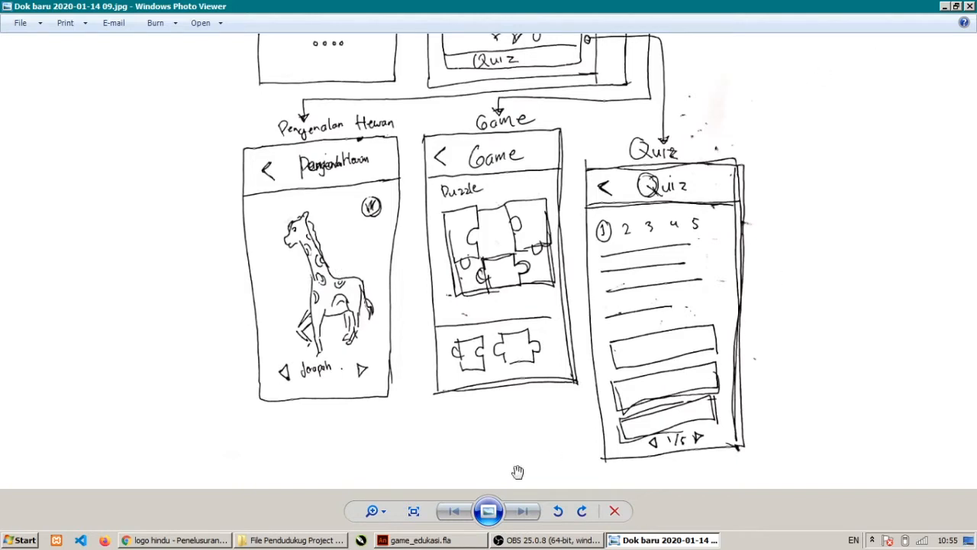
# - Switch to game_edukasi.fla in Adobe Animate and add a new scene named mengenalhewan
pyautogui.click(451, 545)
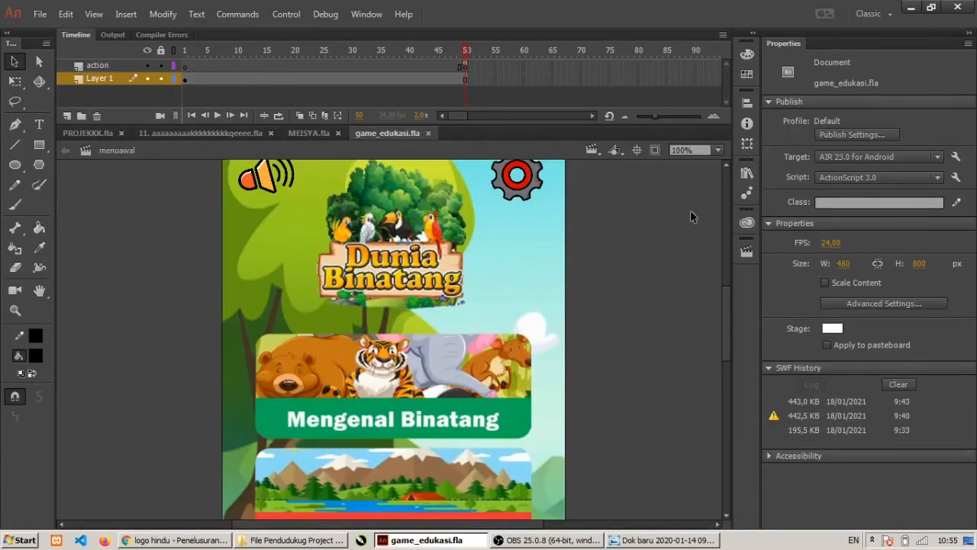
pyautogui.click(738, 250)
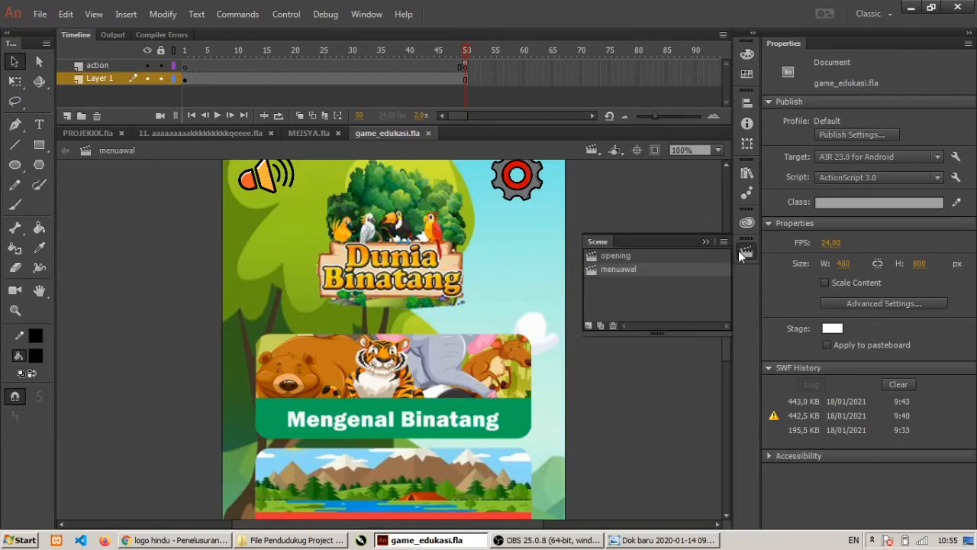
pyautogui.click(611, 255)
pyautogui.click(373, 16)
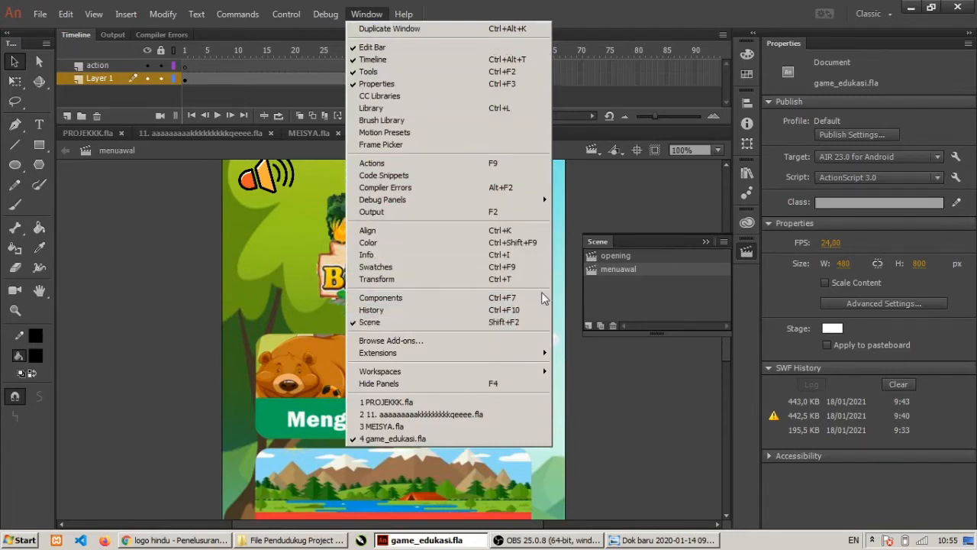
pyautogui.click(640, 297)
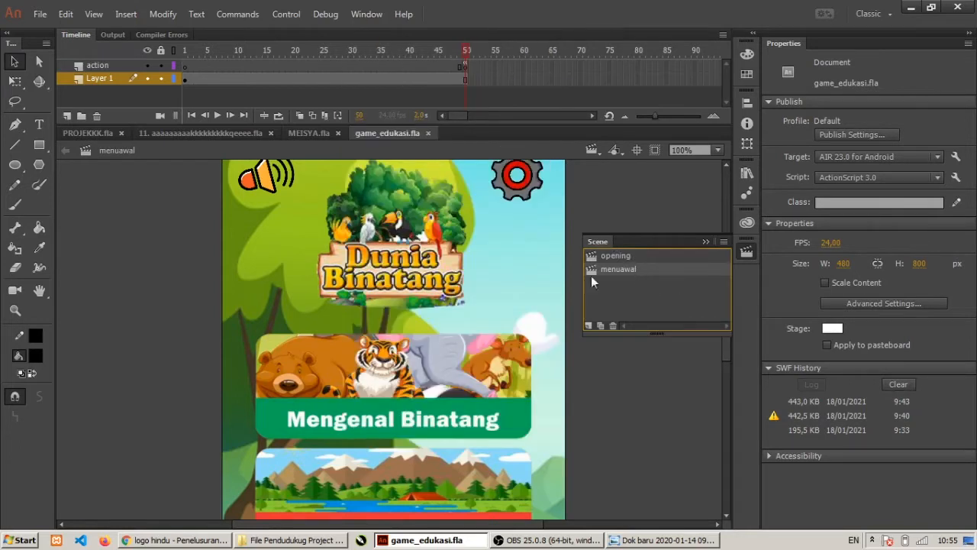
pyautogui.click(588, 325)
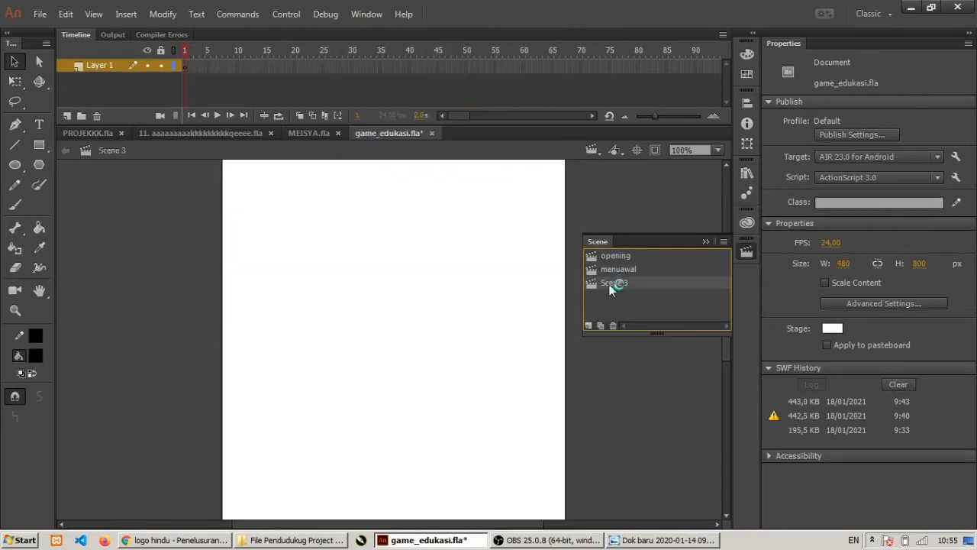
pyautogui.doubleClick(615, 284)
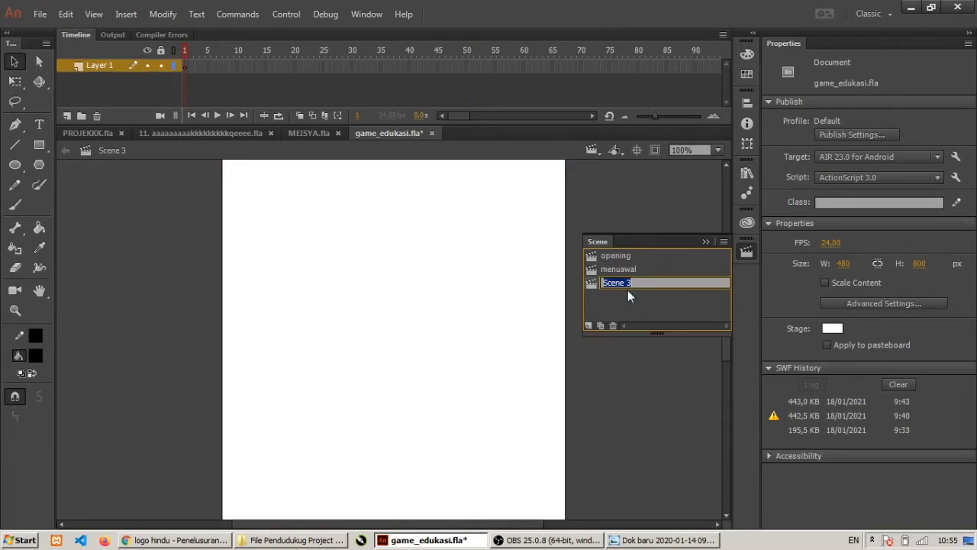
pyautogui.write('mengenalhewan')
pyautogui.press('Return')
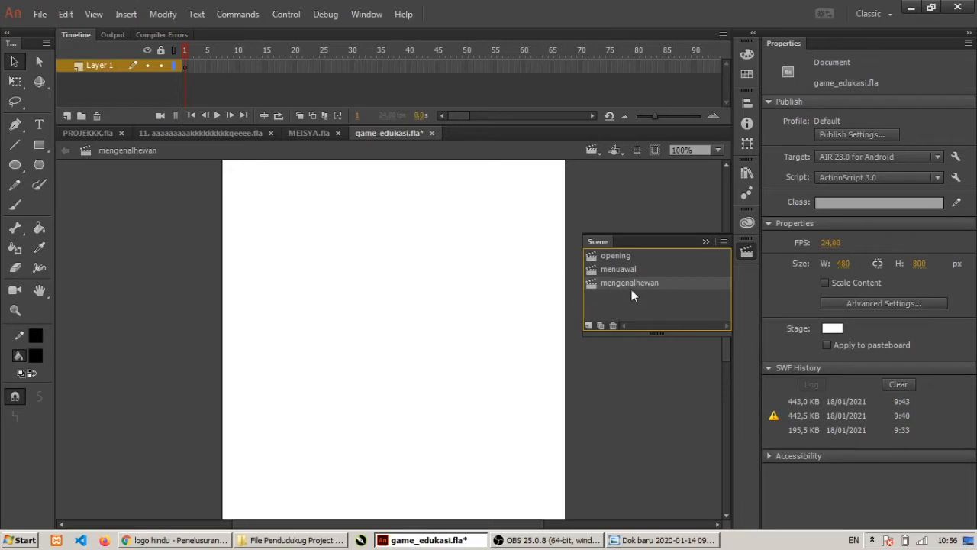
pyautogui.click(498, 278)
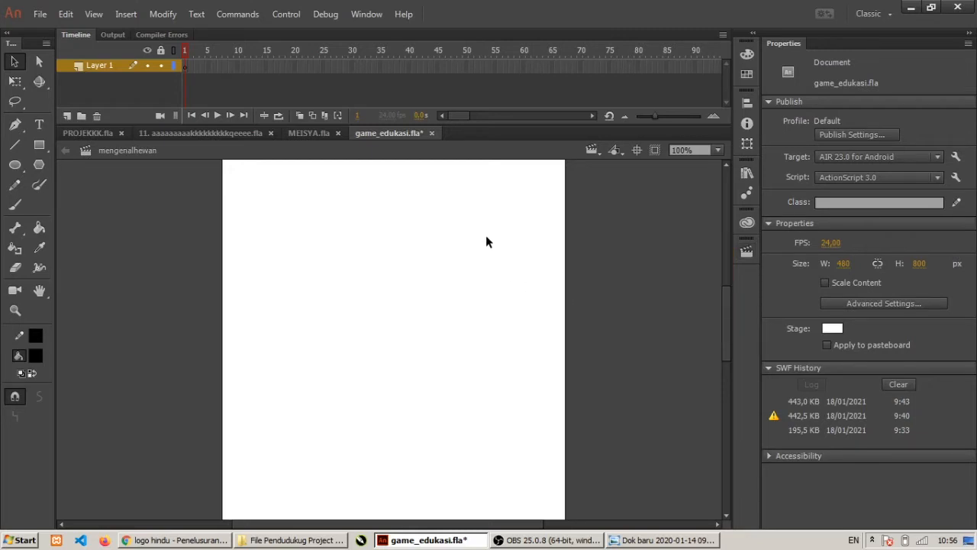
# - Preview the bg2.jpg and bg3.jpg background images in the document's library
pyautogui.click(747, 175)
pyautogui.click(588, 351)
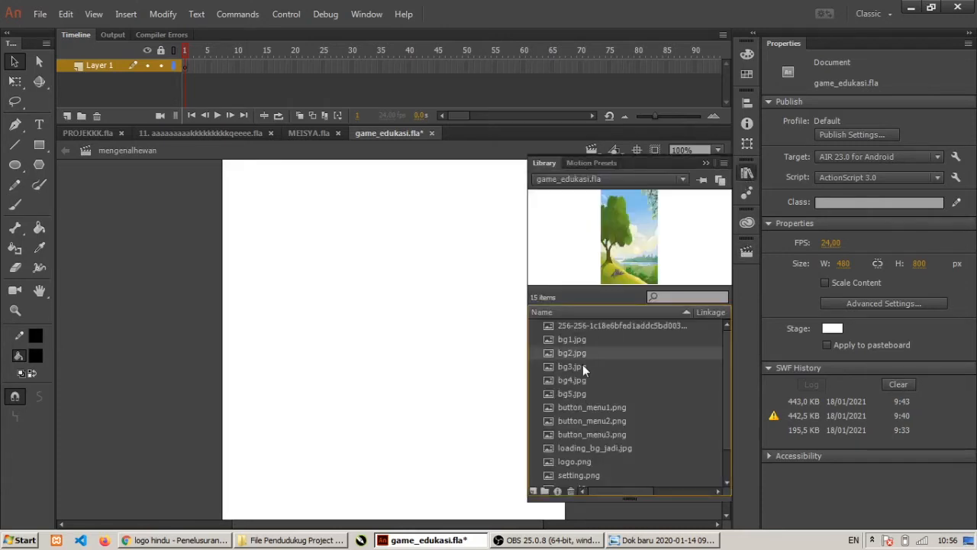
pyautogui.click(583, 366)
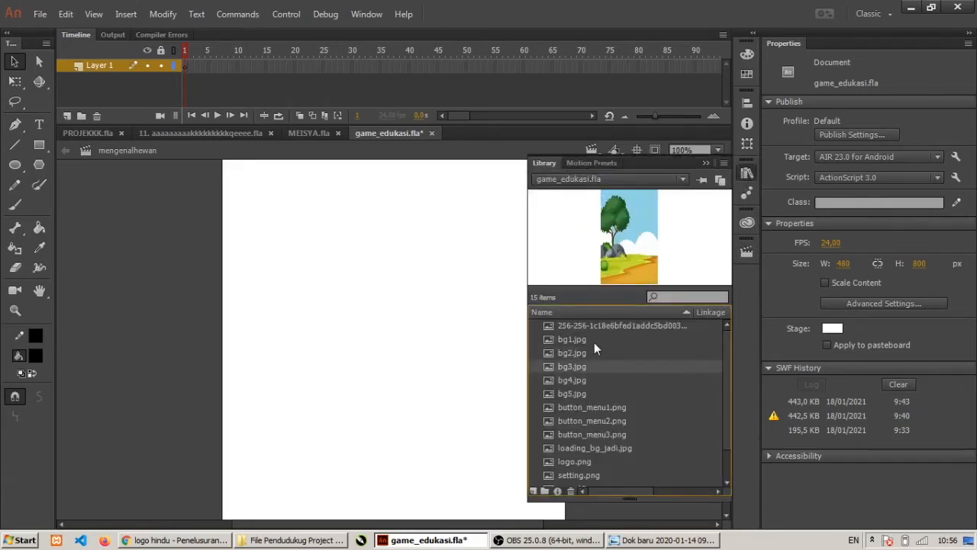
# - View the opening and menuawal scenes for comparison and return to the mengenalhewan scene
pyautogui.click(595, 150)
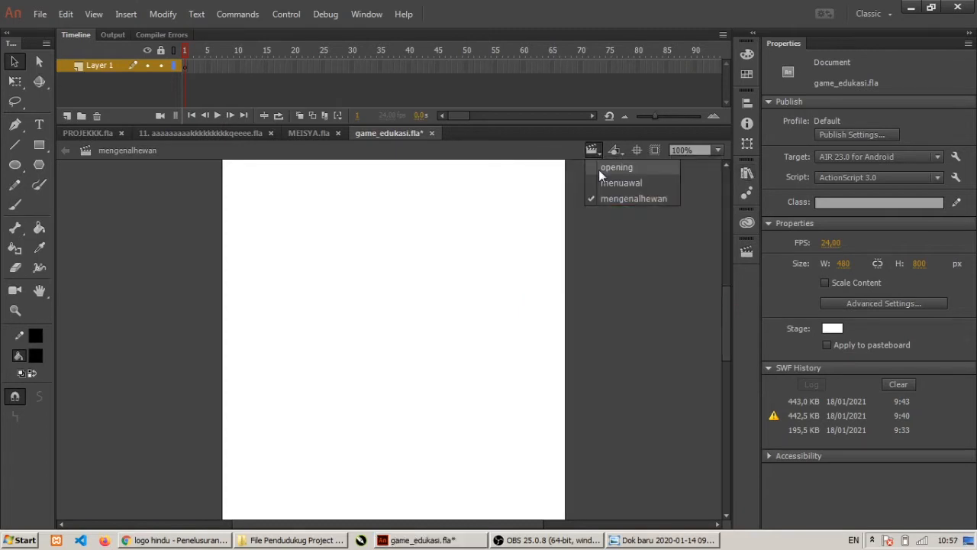
pyautogui.click(599, 169)
pyautogui.click(600, 151)
pyautogui.click(634, 182)
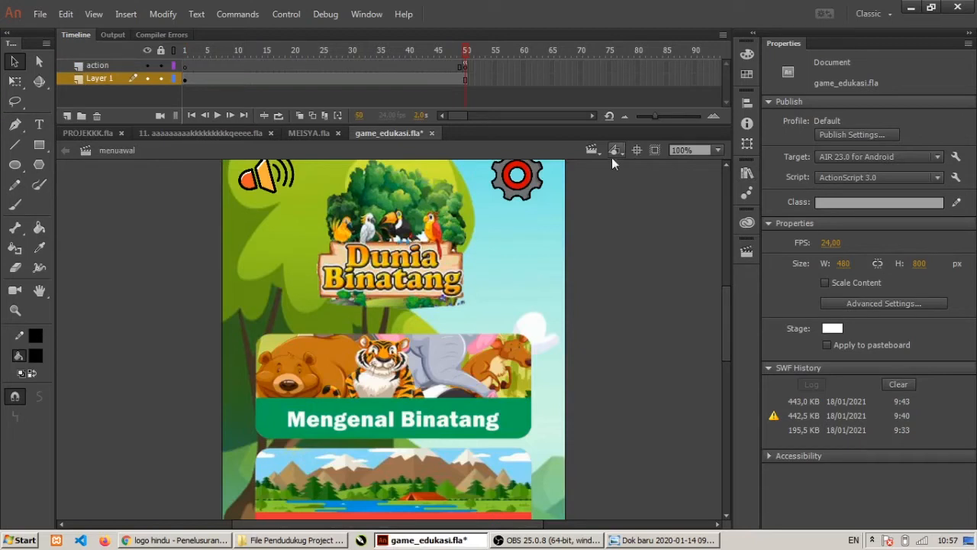
pyautogui.click(598, 151)
pyautogui.click(622, 198)
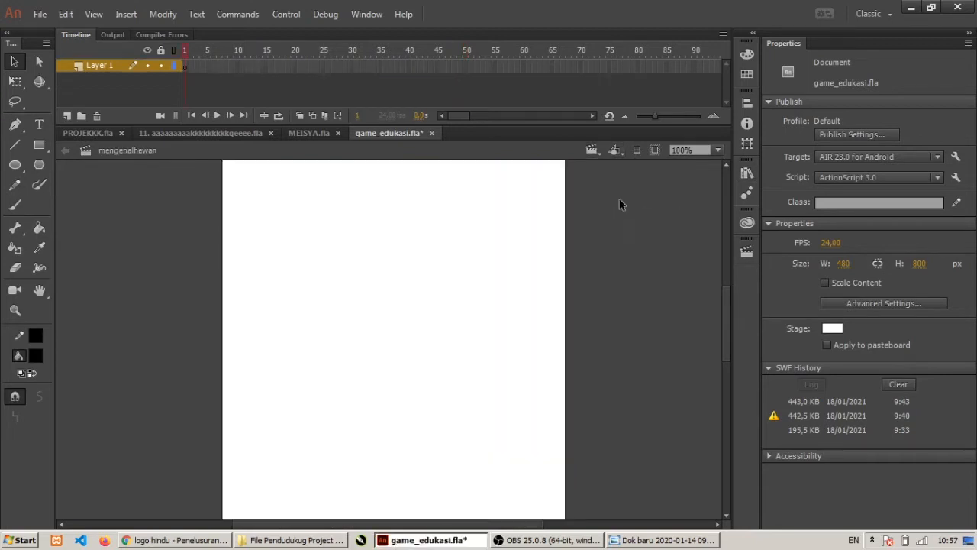
# - Place the bg2.jpg background from the library onto the mengenalhewan scene's stage
pyautogui.click(746, 172)
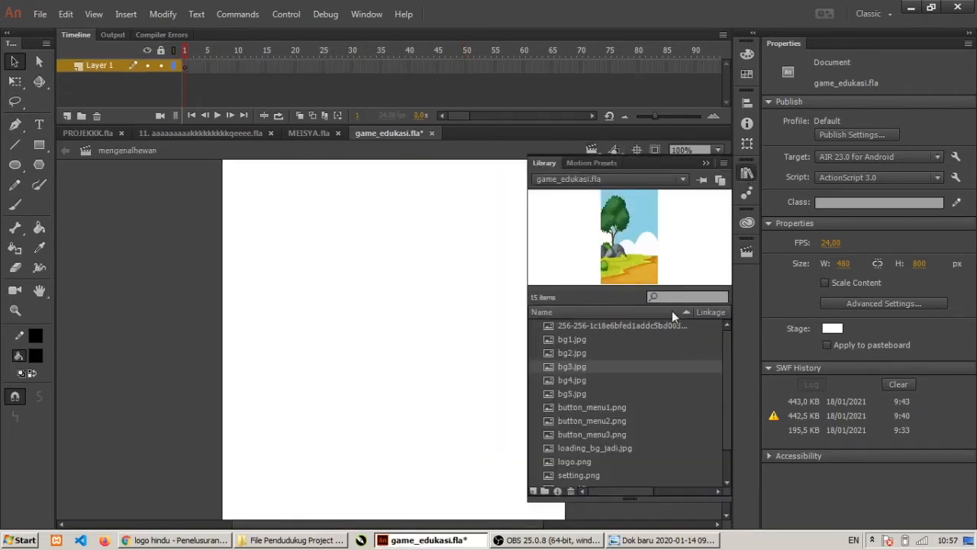
pyautogui.moveTo(728, 358); pyautogui.dragTo(724, 369)
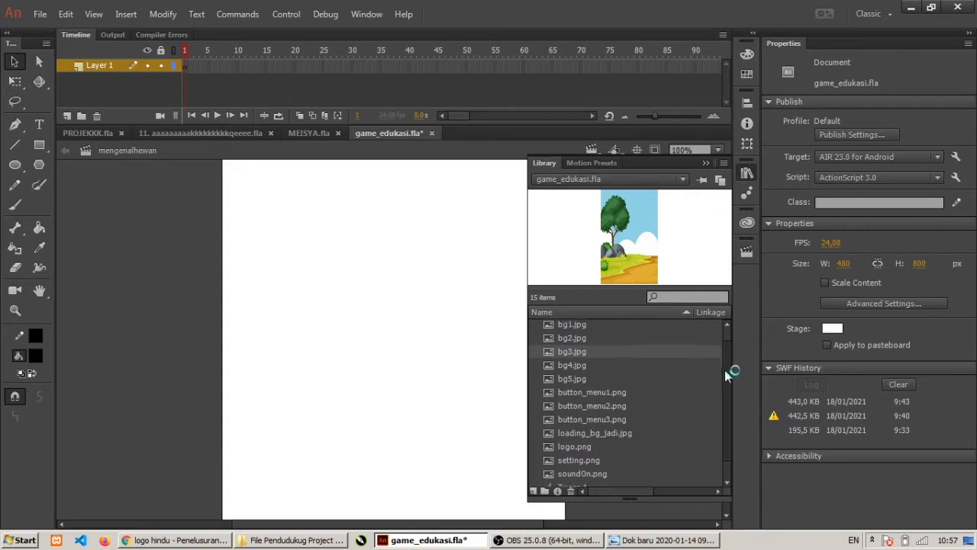
pyautogui.click(578, 337)
pyautogui.click(580, 323)
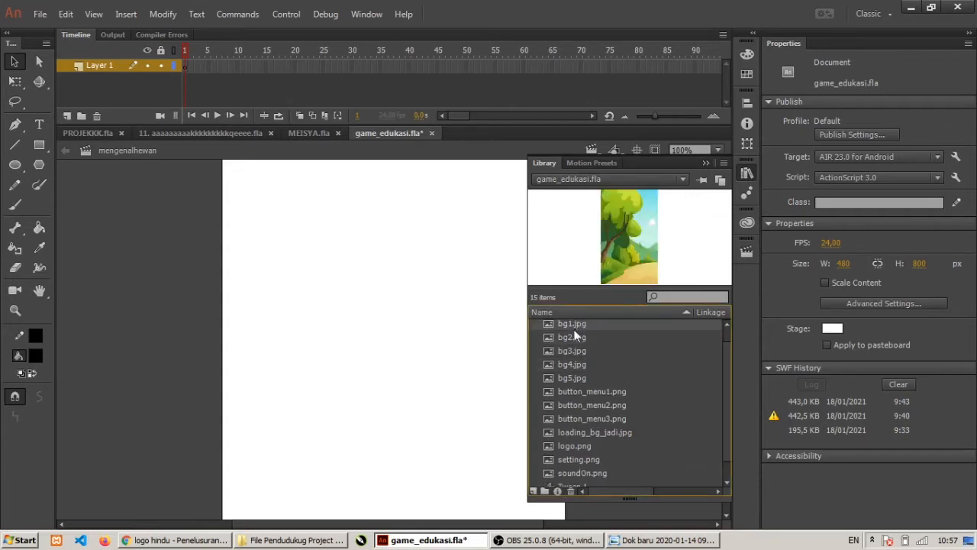
pyautogui.click(577, 336)
pyautogui.moveTo(615, 250); pyautogui.dragTo(385, 334)
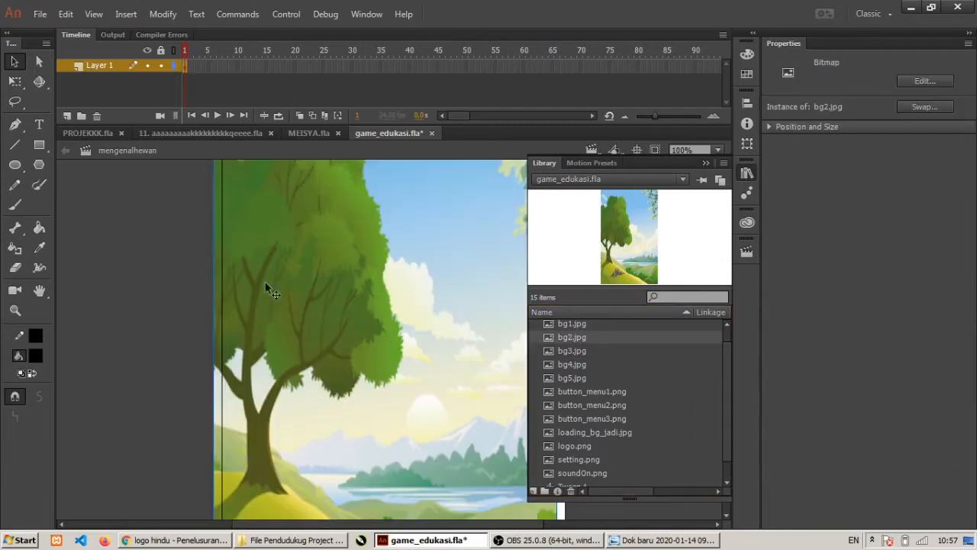
pyautogui.click(704, 164)
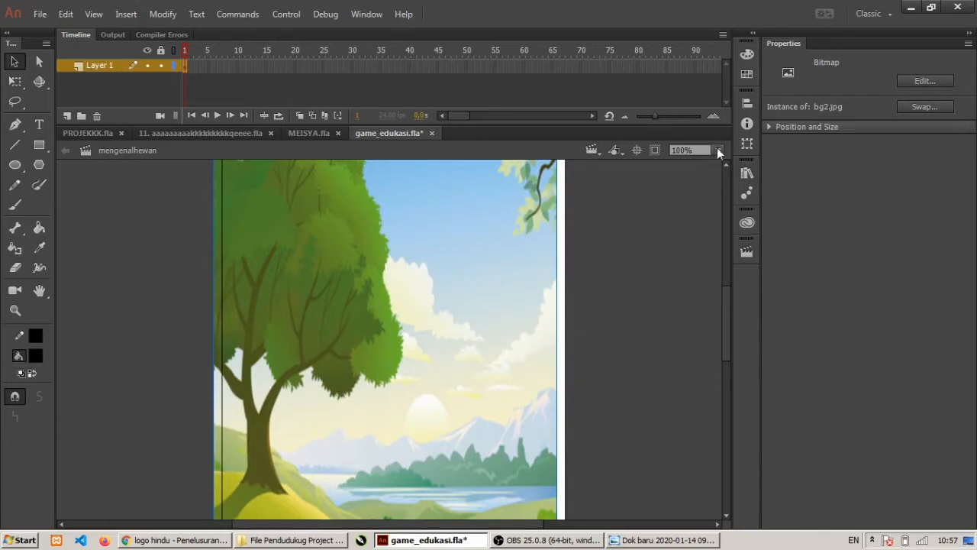
# - Show the whole frame and move the bg2.jpg background so it exactly covers the stage
pyautogui.click(717, 150)
pyautogui.click(719, 150)
pyautogui.click(719, 150)
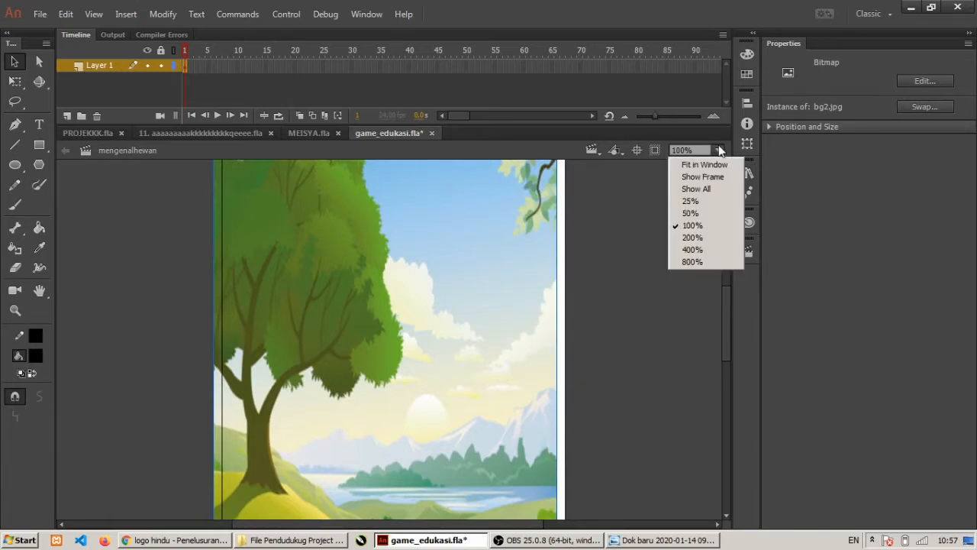
pyautogui.click(708, 178)
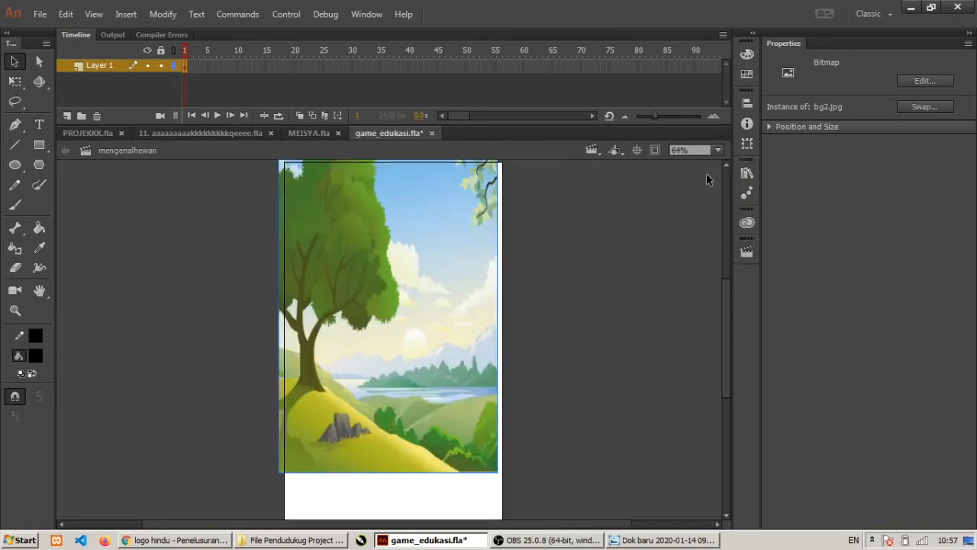
pyautogui.moveTo(358, 264); pyautogui.dragTo(362, 315)
pyautogui.scroll(-1, 585, 344)
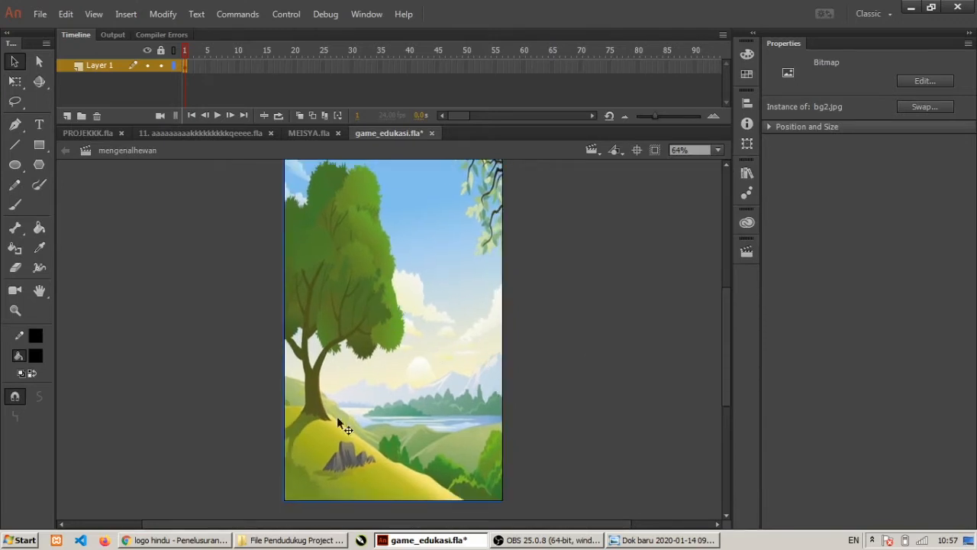
# - Switch to the prototype sketch in Windows Photo Viewer and examine the layout of the Pengenalan Hewan screen
pyautogui.click(632, 544)
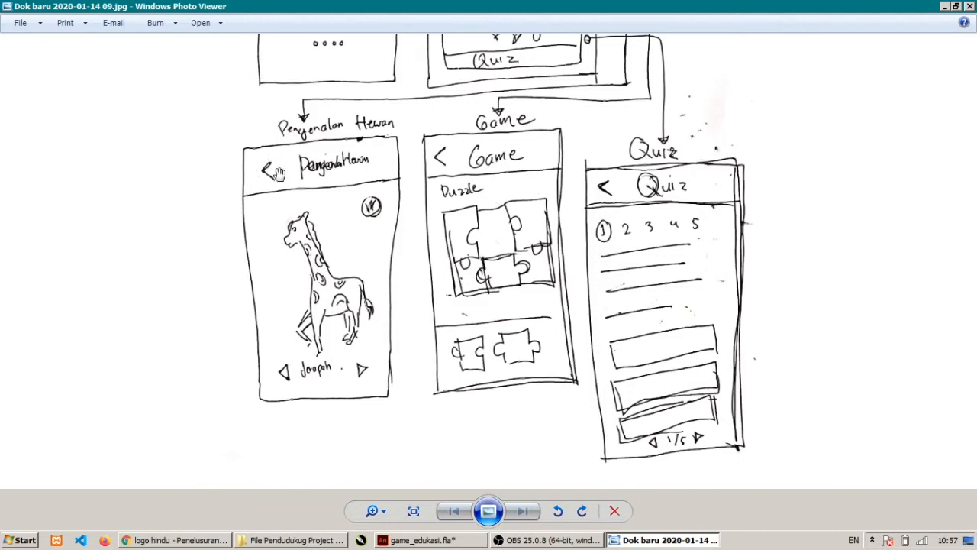
pyautogui.moveTo(493, 122); pyautogui.dragTo(462, 233)
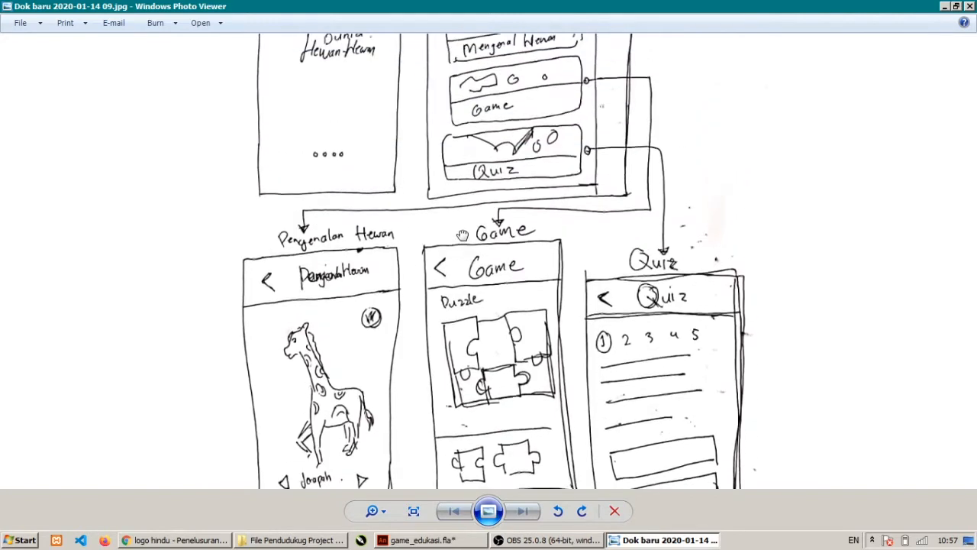
pyautogui.moveTo(345, 279)
pyautogui.mouseDown()
pyautogui.moveTo(392, 228)
pyautogui.moveTo(286, 203)
pyautogui.moveTo(333, 247)
pyautogui.moveTo(356, 191)
pyautogui.mouseUp()
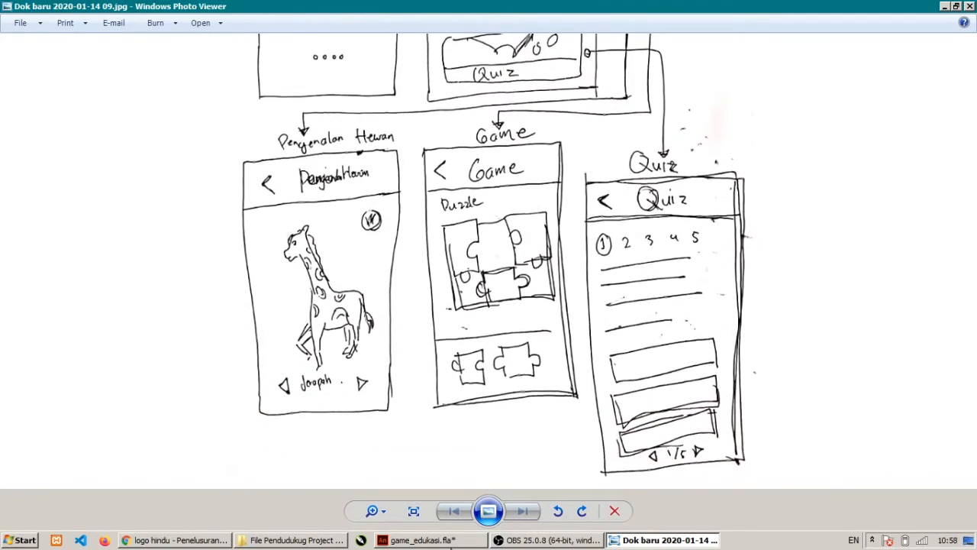
# - Switch back to Animate, add a second layer above the background, and name the two layers bg and hewan
pyautogui.click(428, 540)
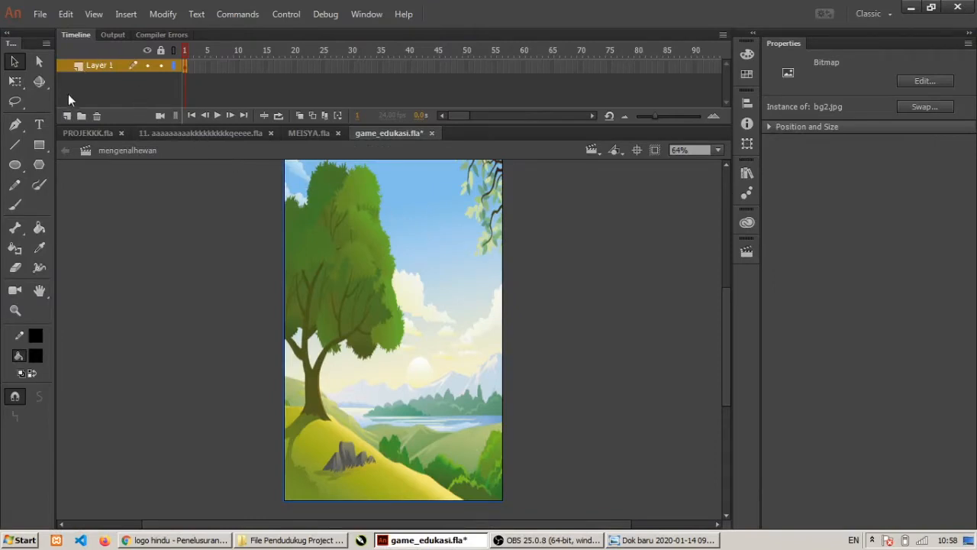
pyautogui.click(67, 117)
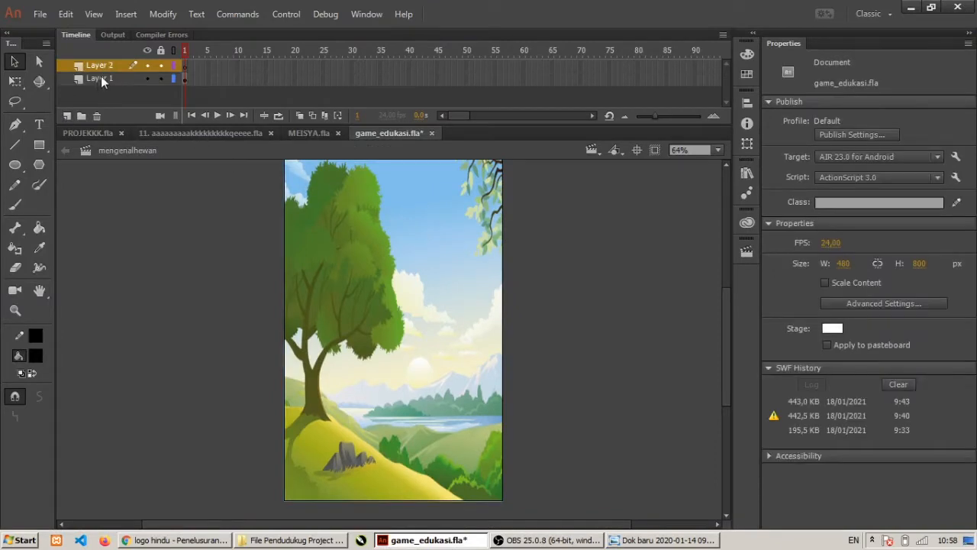
pyautogui.click(101, 77)
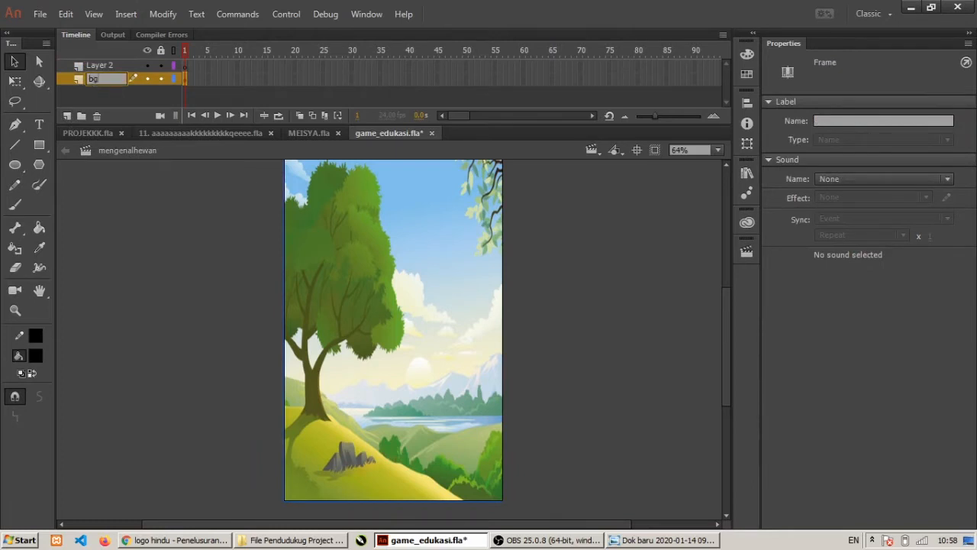
pyautogui.doubleClick(102, 65)
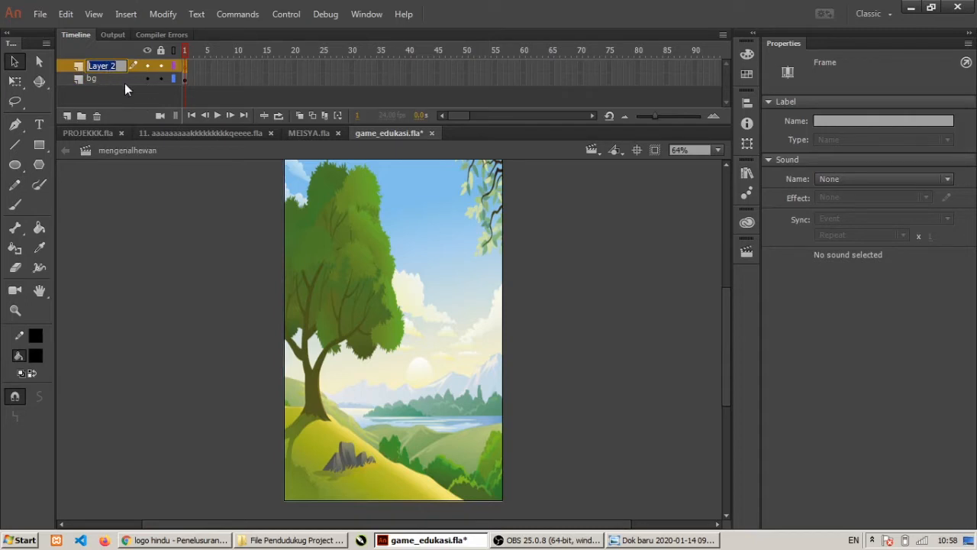
pyautogui.write('hewan')
pyautogui.click(162, 239)
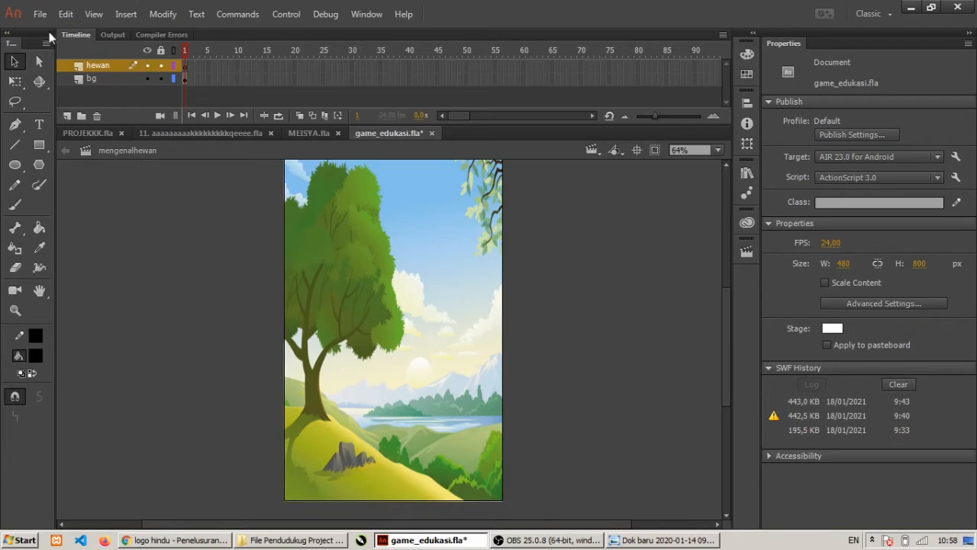
# - Import gajah.png, jerapah.png and singa.png from the icons folder into the library
pyautogui.click(40, 14)
pyautogui.moveTo(181, 196)
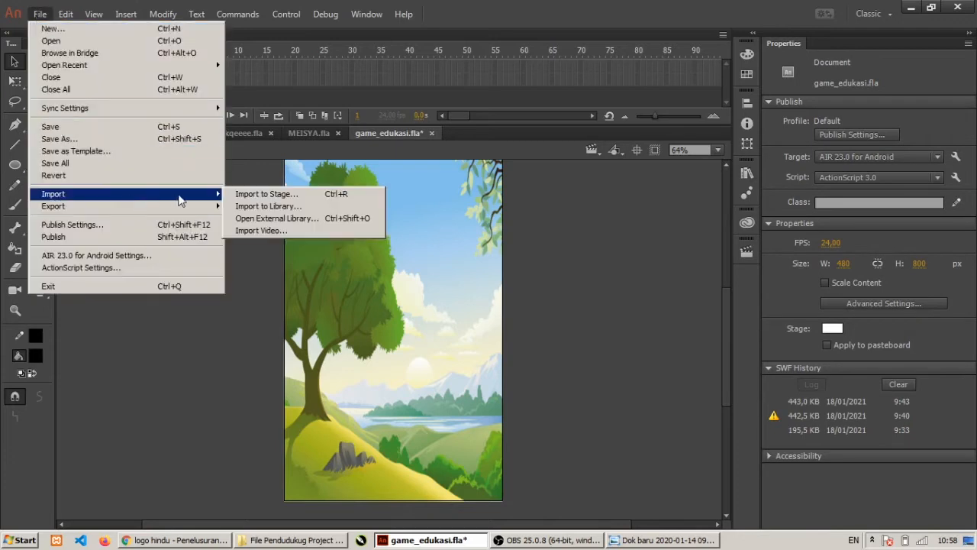
pyautogui.click(246, 207)
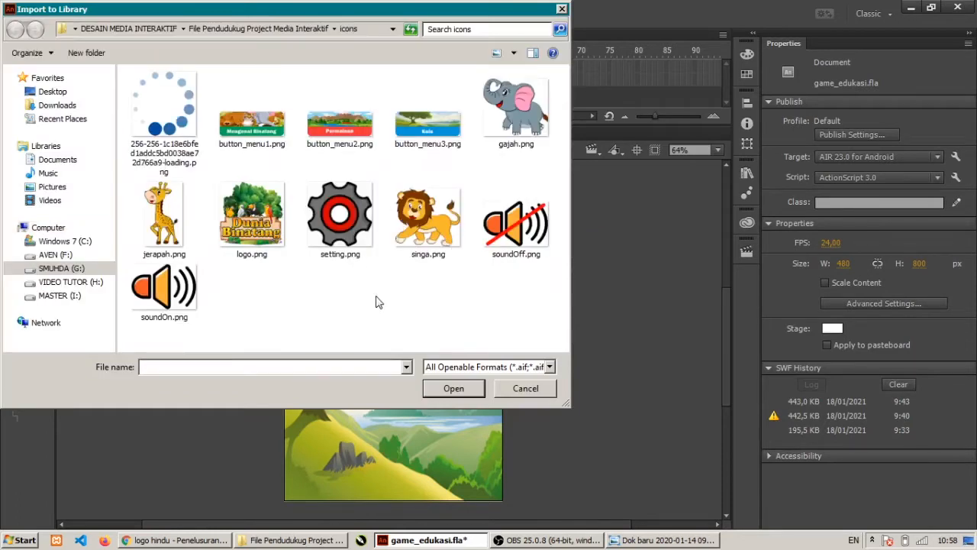
pyautogui.click(168, 223)
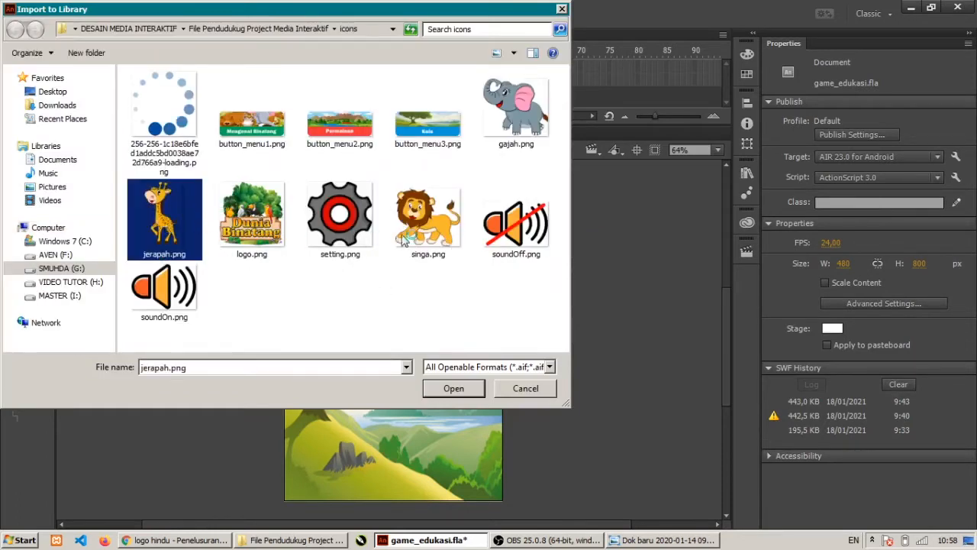
pyautogui.keyDown('ctrl'); pyautogui.click(429, 220); pyautogui.keyUp('ctrl')
pyautogui.keyDown('ctrl'); pyautogui.click(515, 111); pyautogui.keyUp('ctrl')
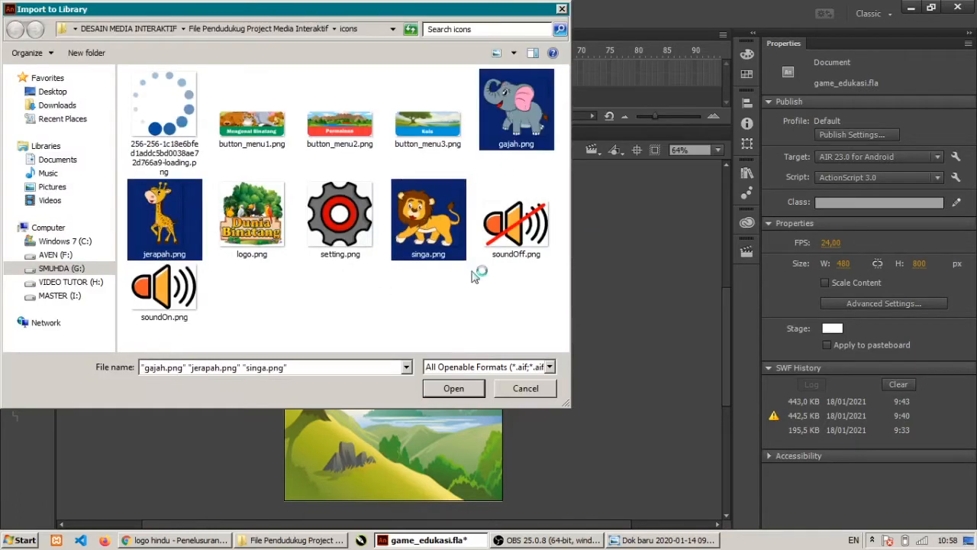
pyautogui.click(468, 396)
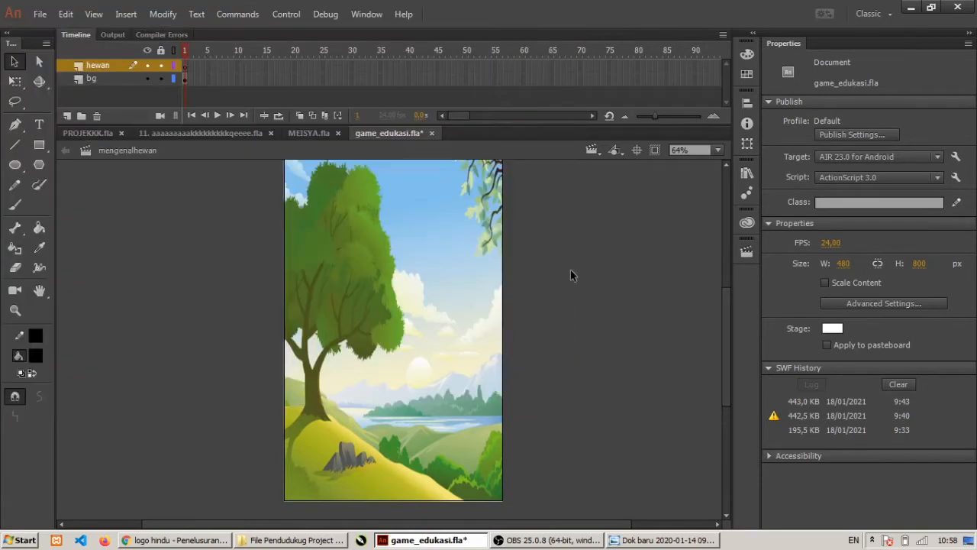
# - Place the jerapah.png giraffe from the library on the hewan layer, over the middle of the stage
pyautogui.click(747, 173)
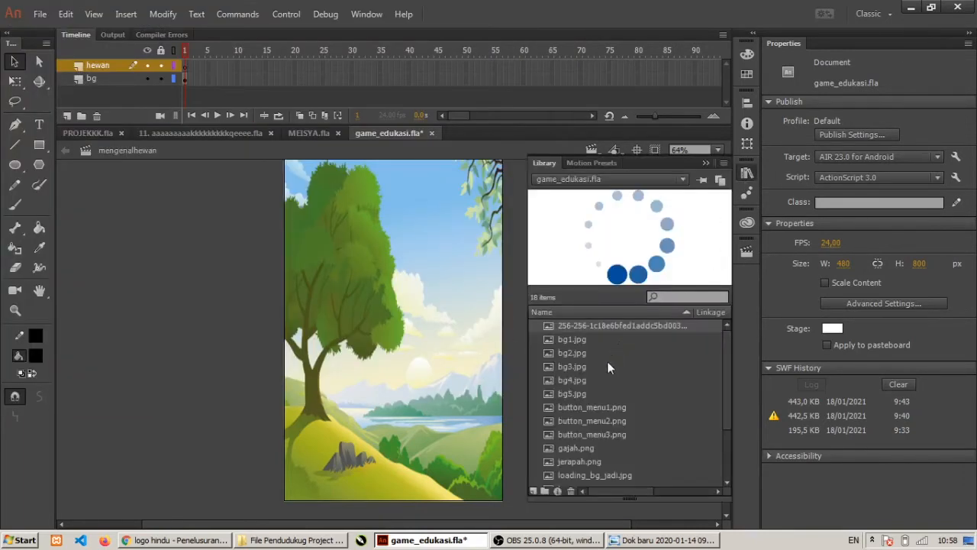
pyautogui.scroll(-2, 626, 405)
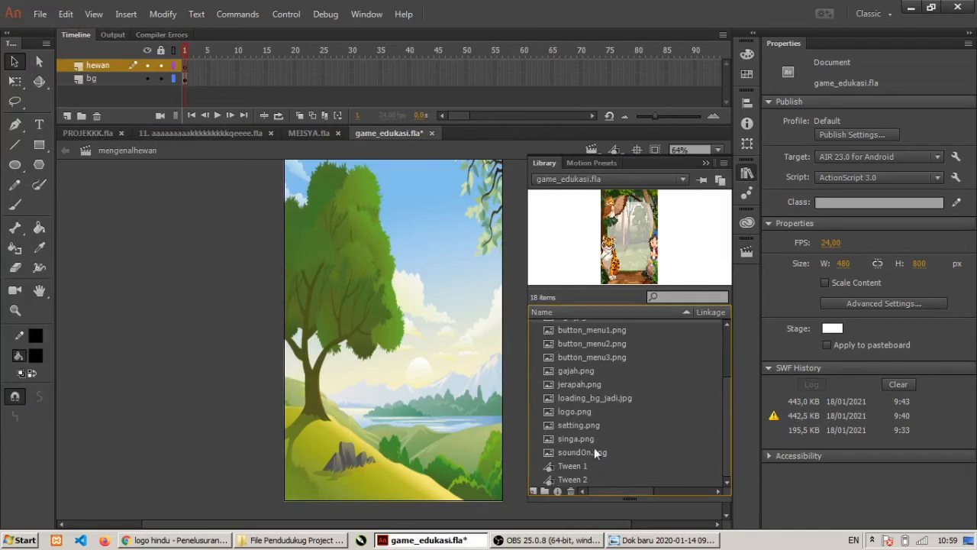
pyautogui.click(593, 451)
pyautogui.click(596, 440)
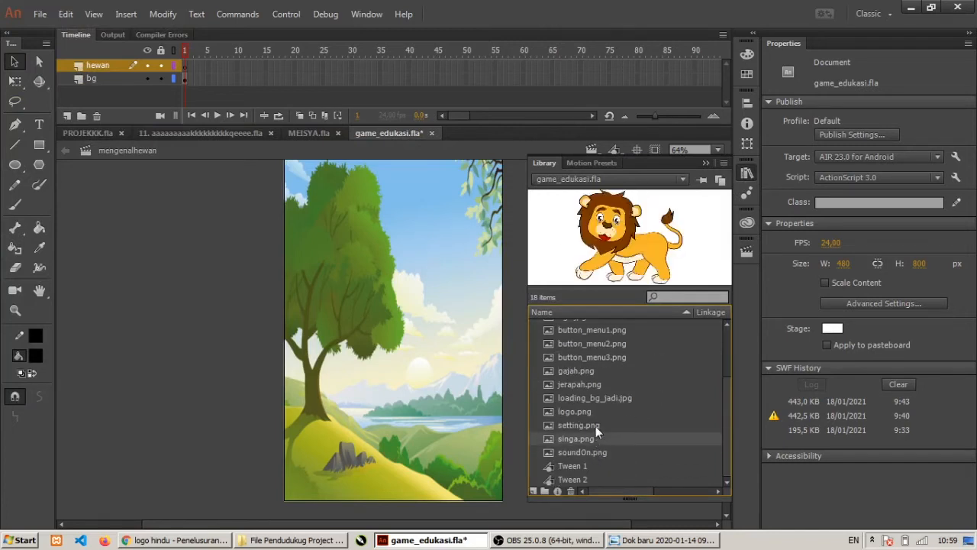
pyautogui.click(595, 426)
pyautogui.click(599, 438)
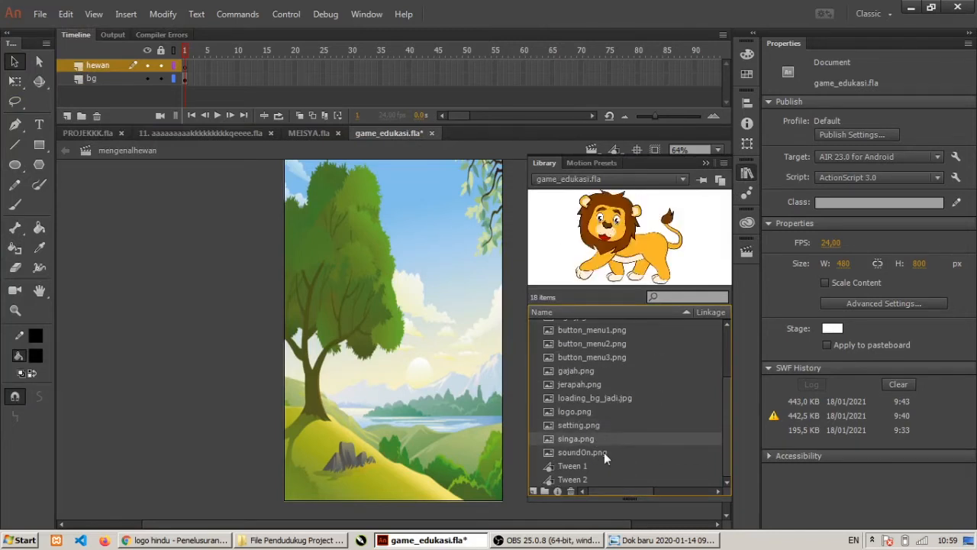
pyautogui.click(591, 411)
pyautogui.click(589, 385)
pyautogui.moveTo(624, 262); pyautogui.dragTo(395, 356)
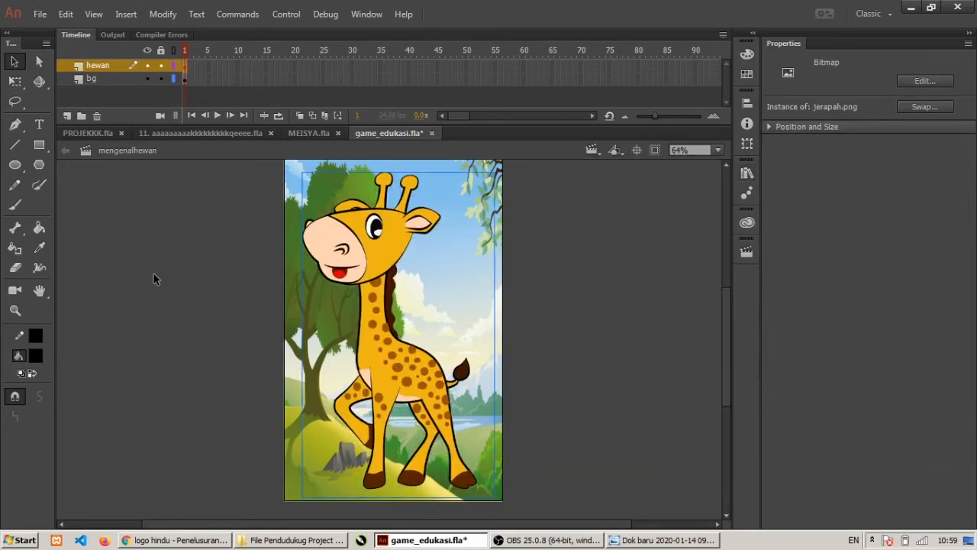
# - Scale the giraffe down proportionally to roughly two thirds and move it slightly higher on the stage
pyautogui.click(15, 81)
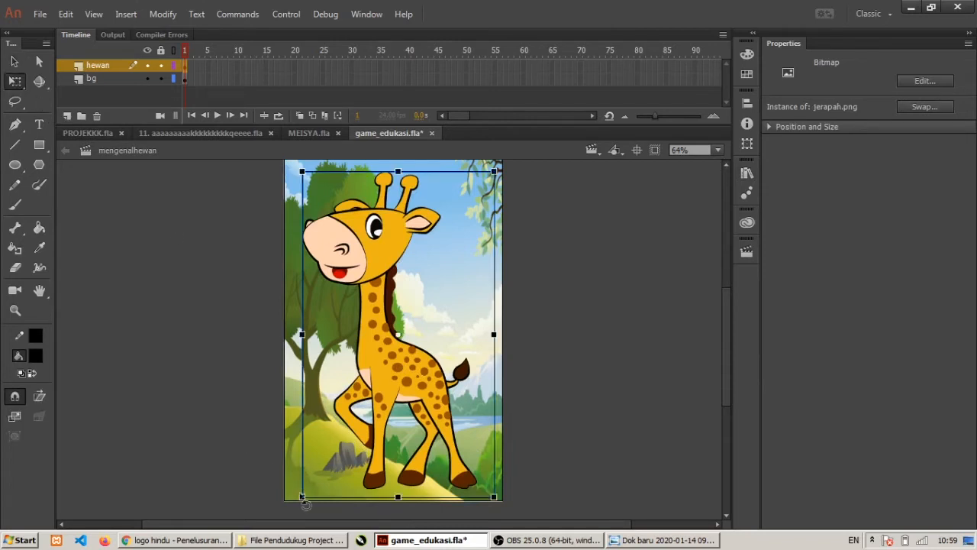
pyautogui.moveTo(304, 496); pyautogui.dragTo(337, 440)
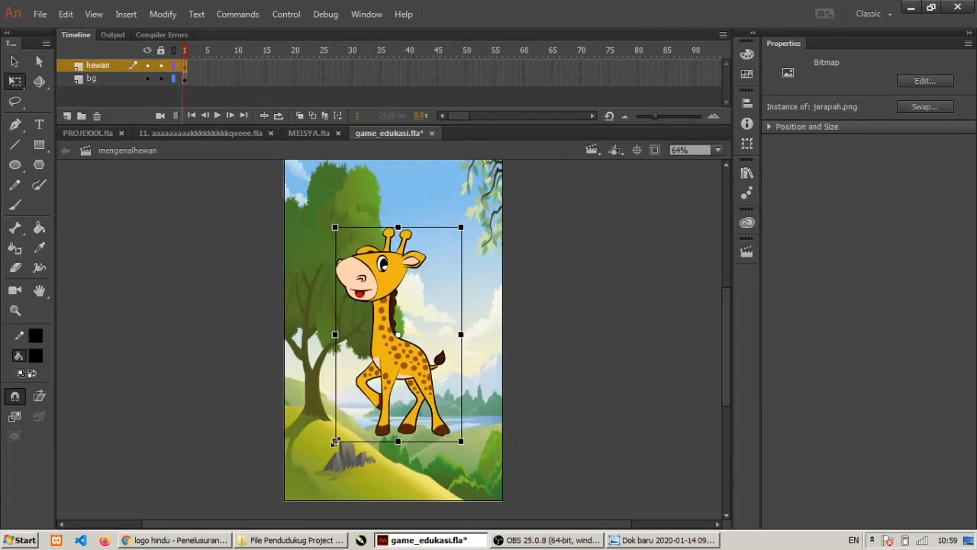
pyautogui.moveTo(404, 363); pyautogui.dragTo(398, 348)
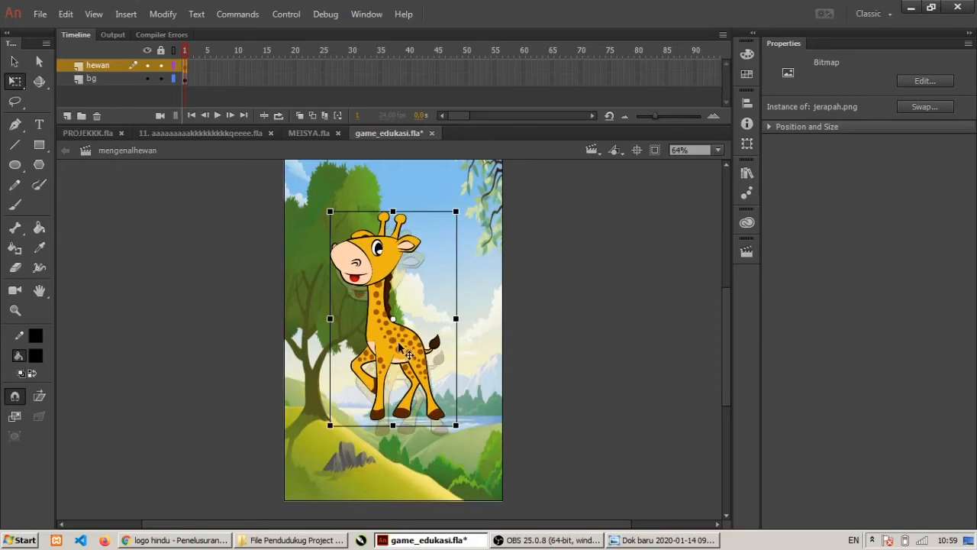
pyautogui.scroll(3, 486, 267)
pyautogui.scroll(-3, 486, 265)
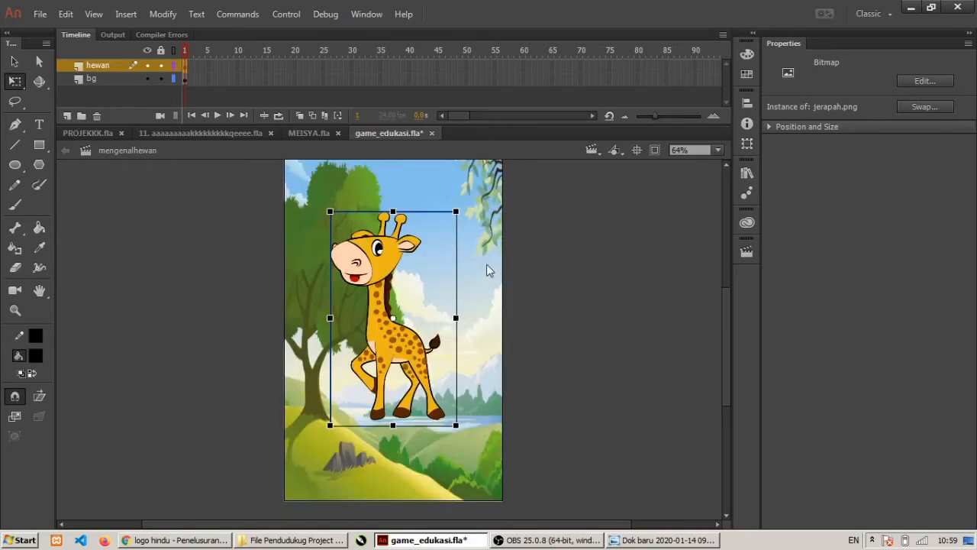
pyautogui.click(569, 303)
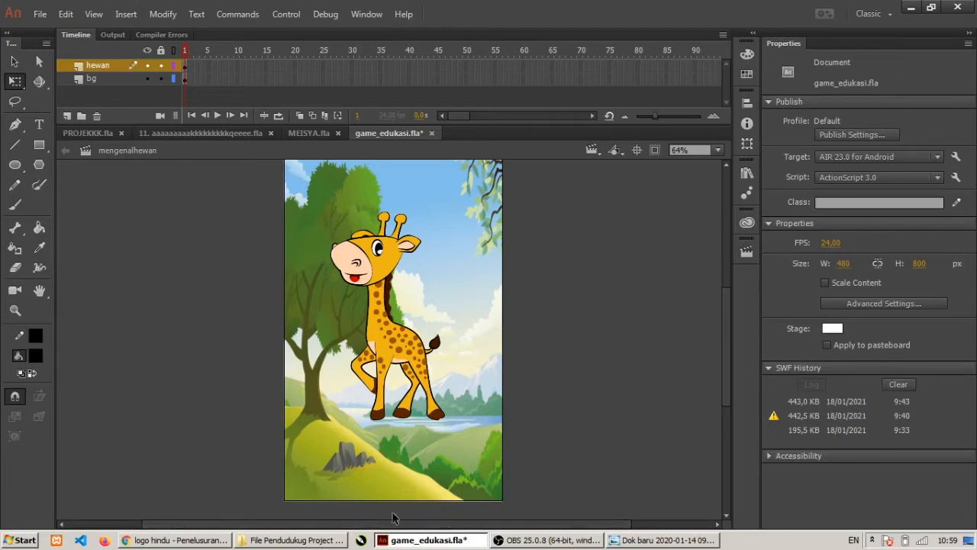
# - Recheck the prototype sketch, return to Animate, and set the PolyStar tool to a polygon with 3 sides
pyautogui.click(688, 540)
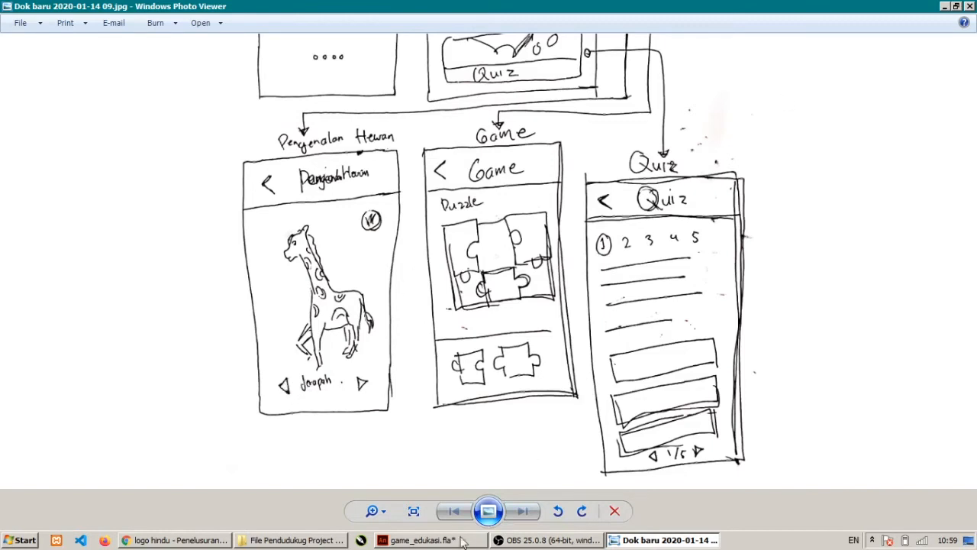
pyautogui.click(255, 540)
pyautogui.click(427, 540)
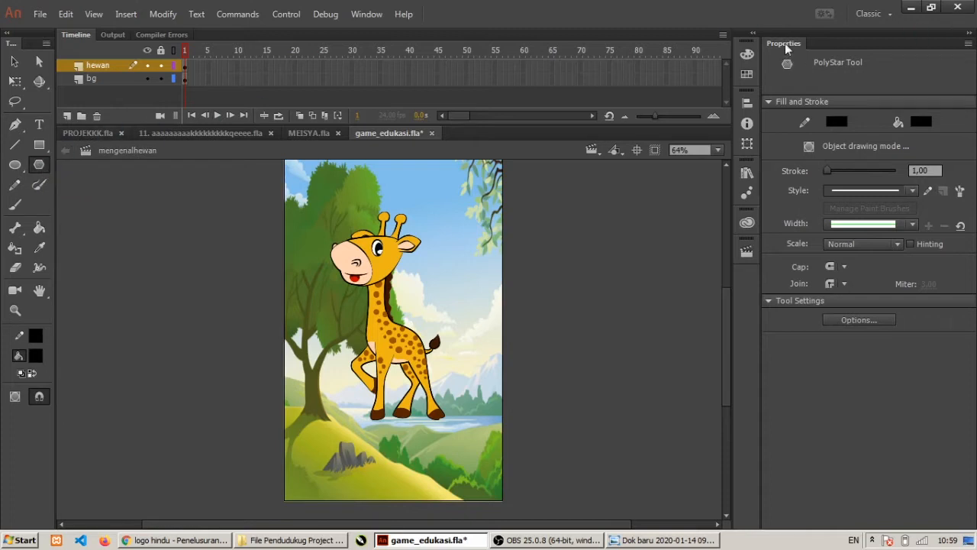
pyautogui.click(857, 321)
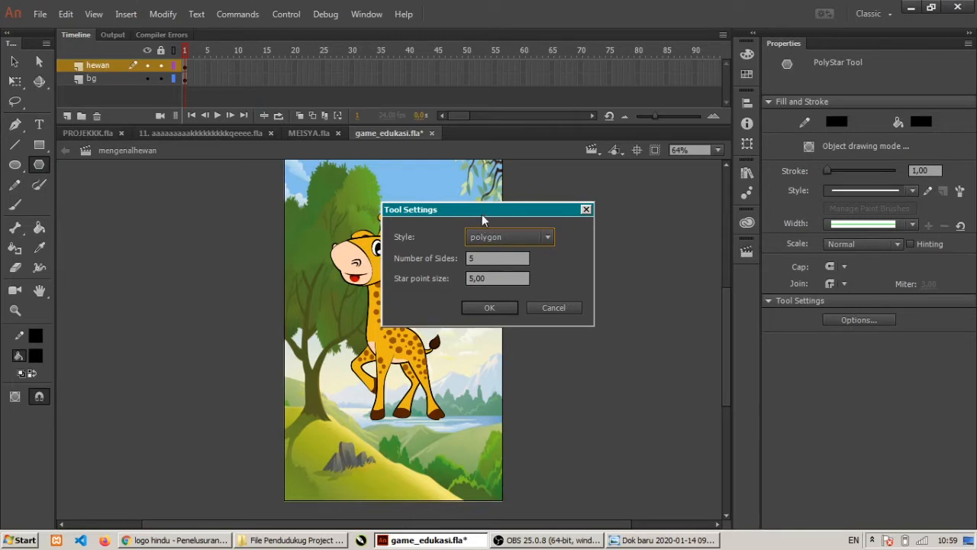
pyautogui.moveTo(532, 207); pyautogui.dragTo(580, 196)
pyautogui.moveTo(534, 246); pyautogui.dragTo(503, 247)
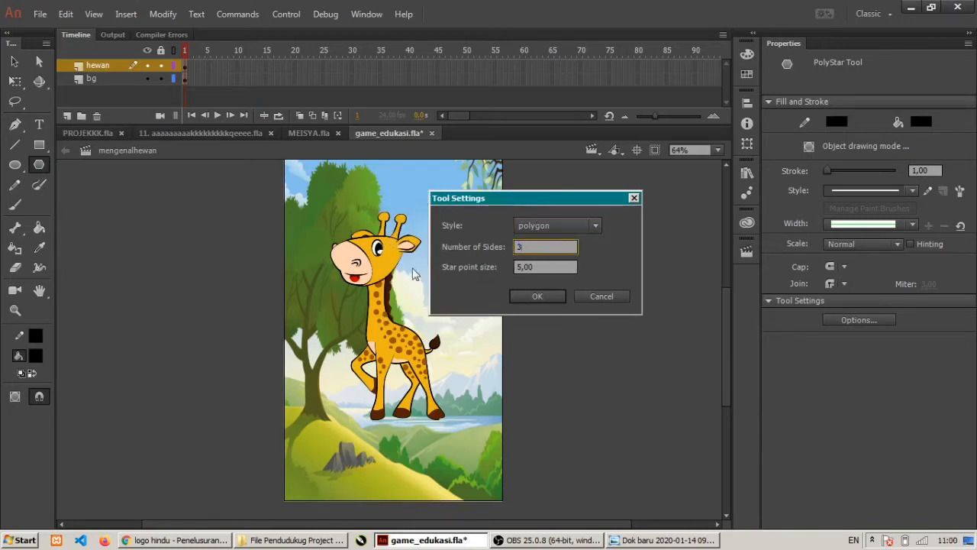
pyautogui.write('3')
pyautogui.click(539, 300)
pyautogui.moveTo(338, 369); pyautogui.dragTo(356, 401)
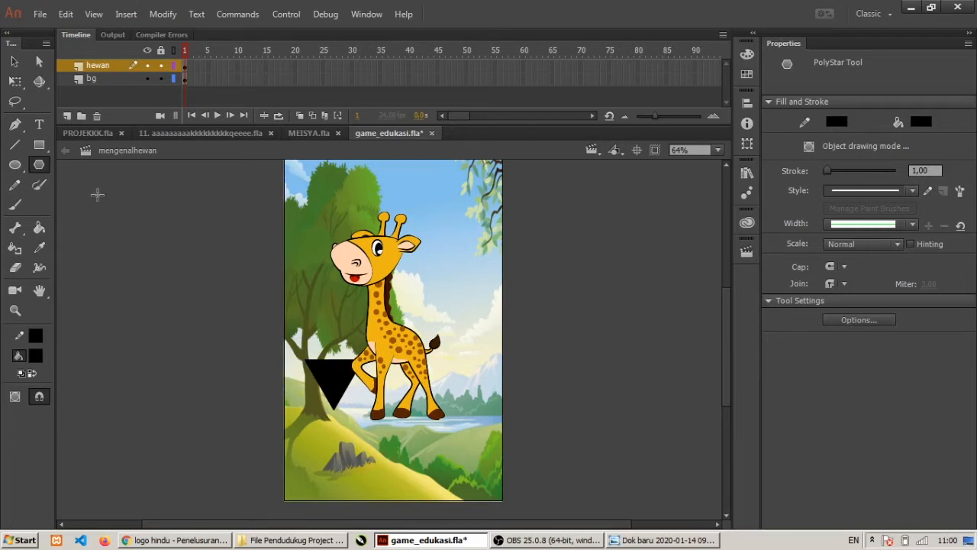
pyautogui.click(14, 61)
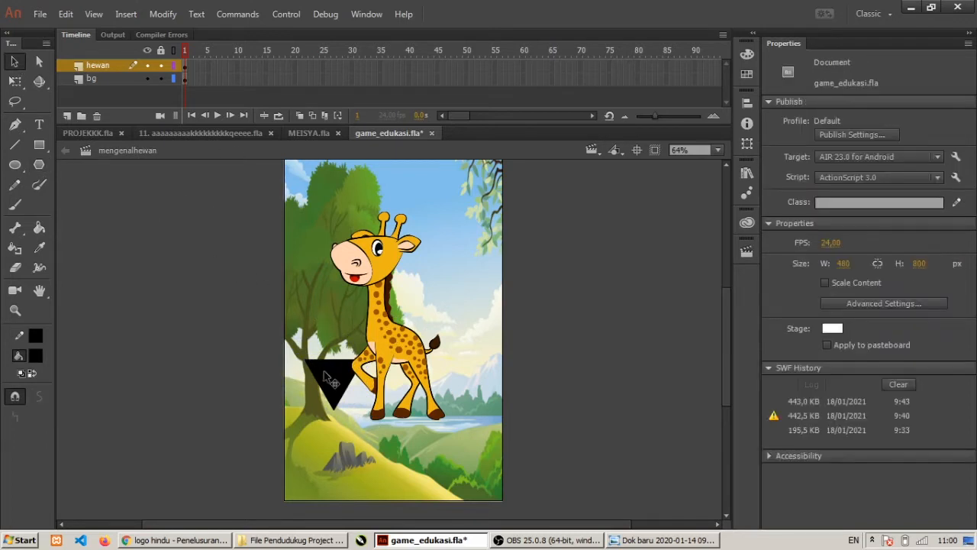
pyautogui.moveTo(329, 378); pyautogui.dragTo(328, 403)
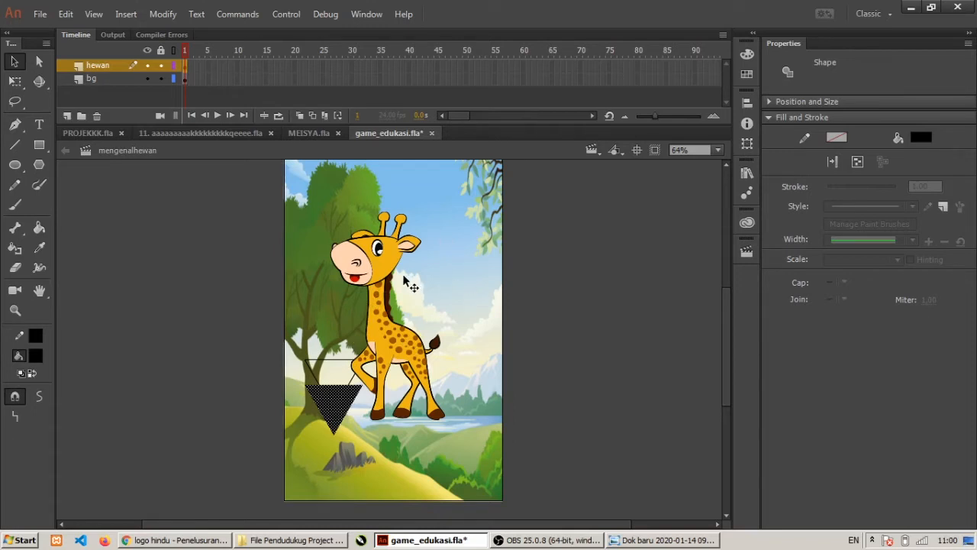
pyautogui.press('Delete')
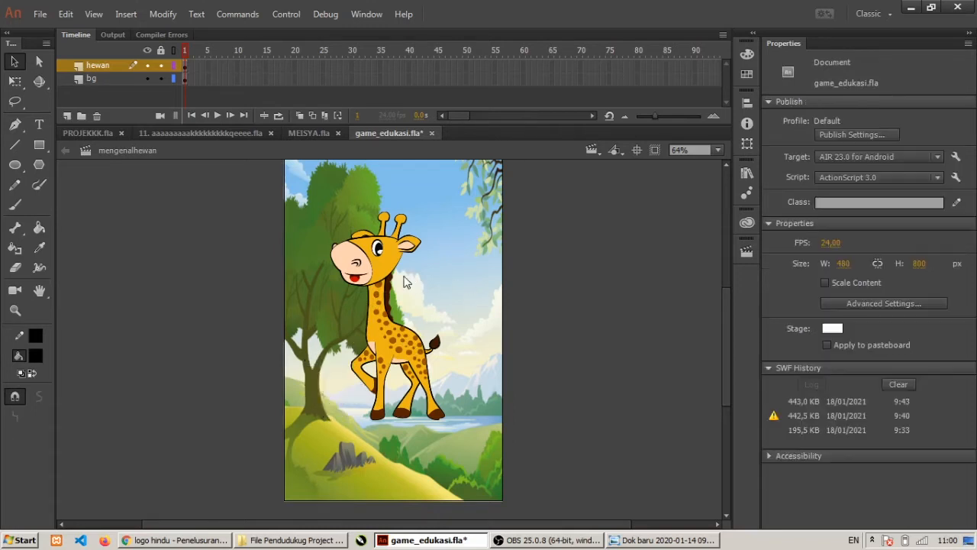
# - Add a new layer above the hewan layer and name it nav
pyautogui.click(67, 115)
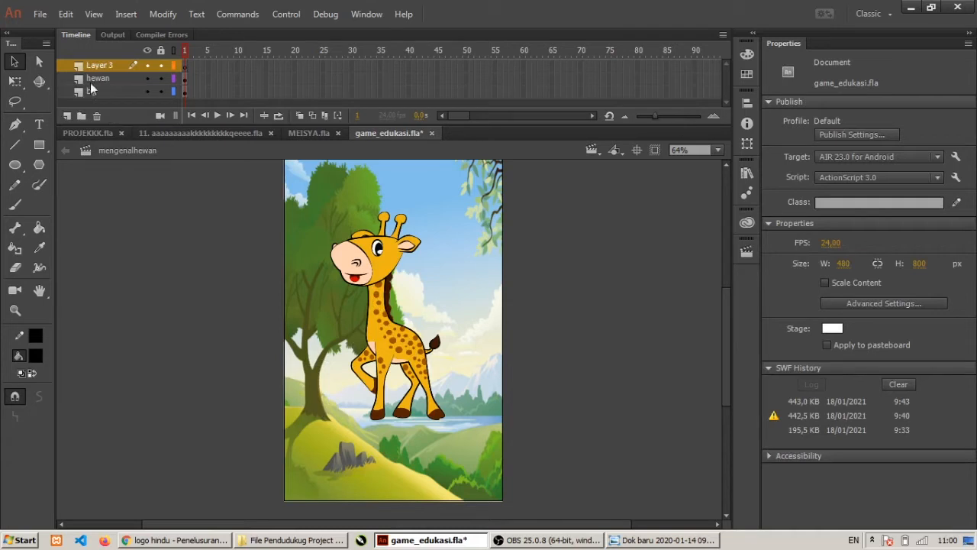
pyautogui.doubleClick(99, 65)
pyautogui.write('n')
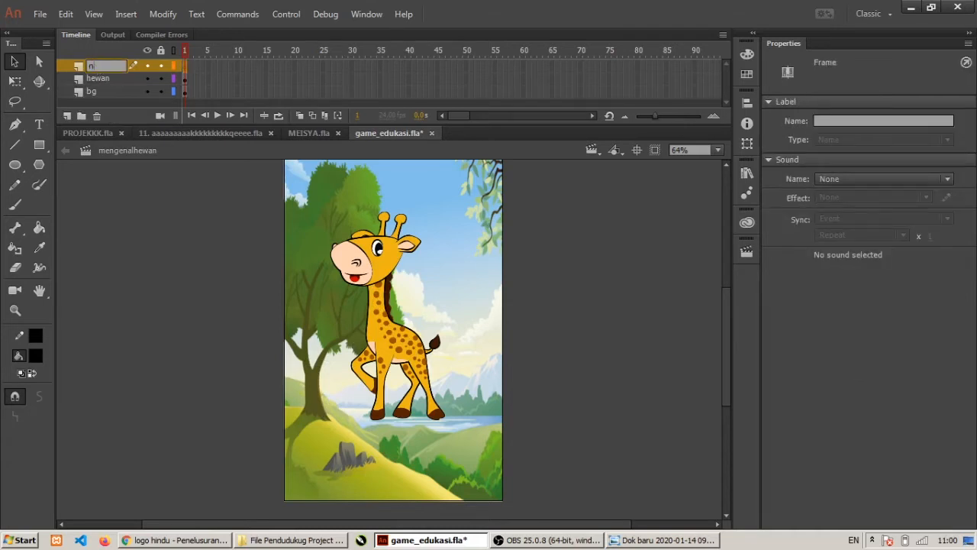
pyautogui.write('av')
pyautogui.press('Return')
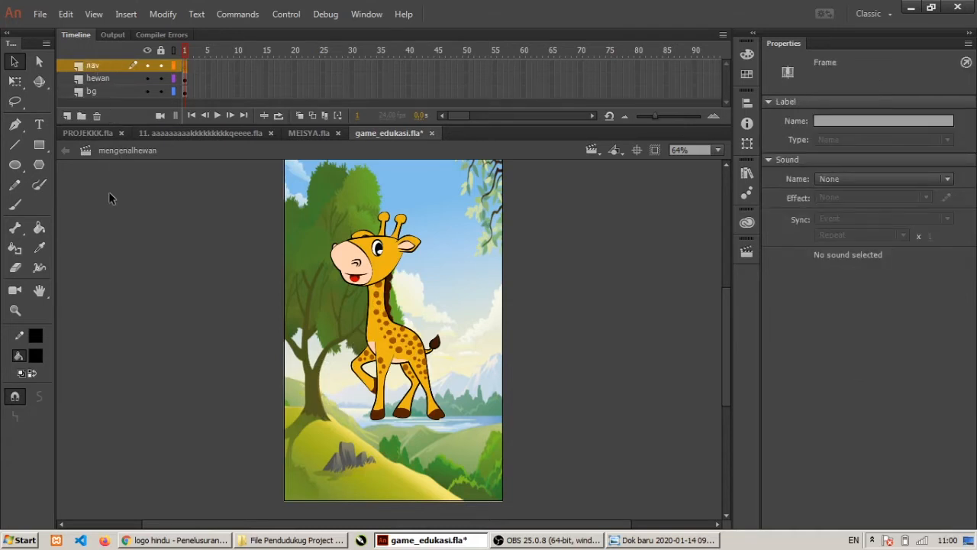
# - Draw a black triangle with the PolyStar tool on the nav layer, over the lower-left part of the stage
pyautogui.click(39, 165)
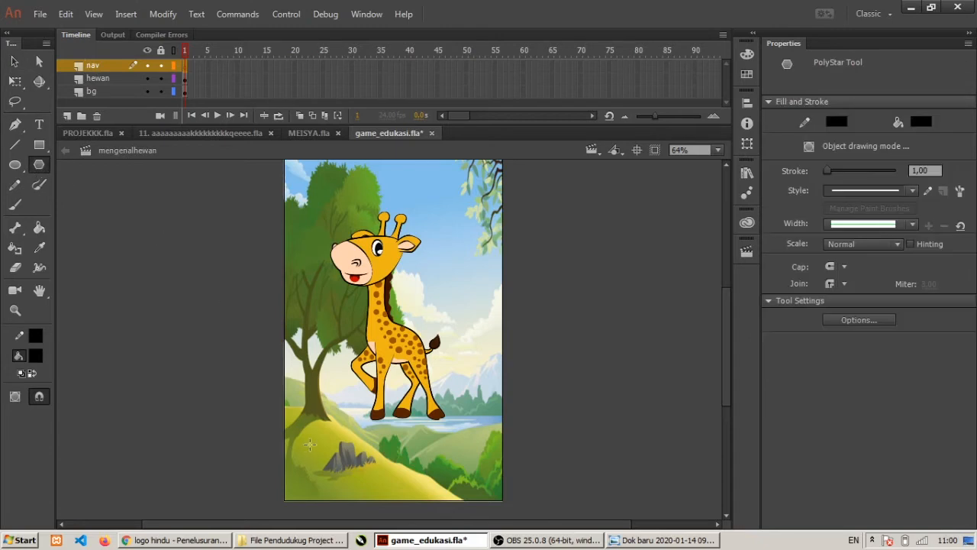
pyautogui.moveTo(312, 435); pyautogui.dragTo(333, 474)
pyautogui.click(15, 61)
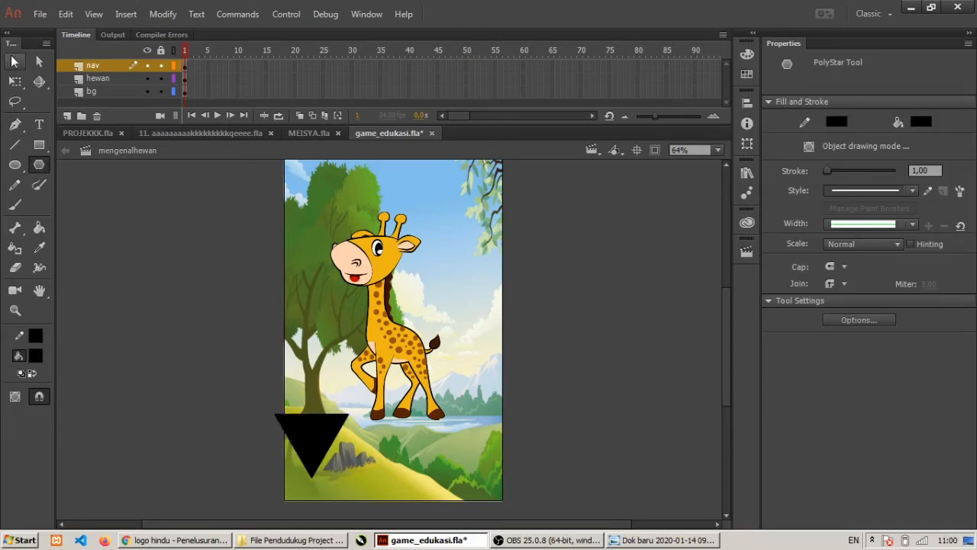
# - Rotate the triangle to point left, shrink it to about half its size and place it beside the rocks
pyautogui.click(316, 444)
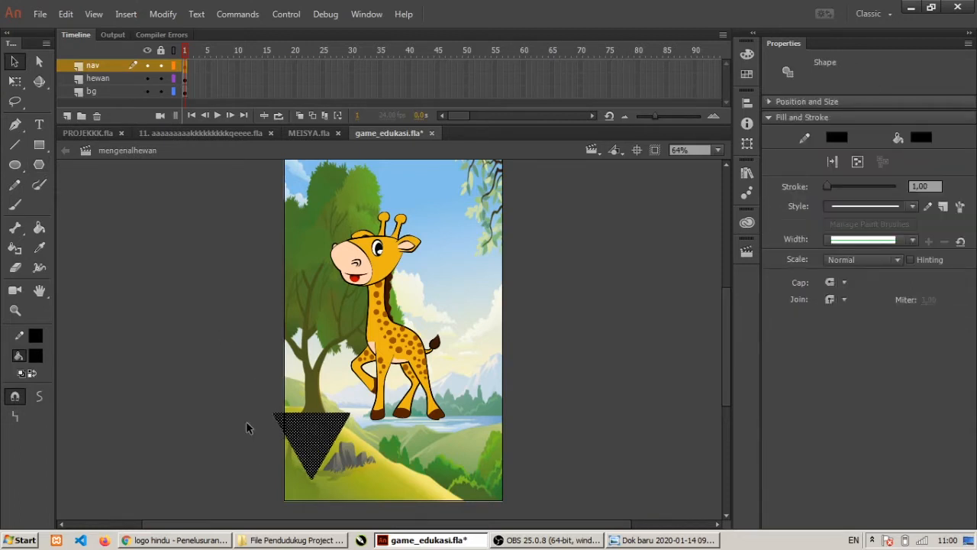
pyautogui.click(14, 81)
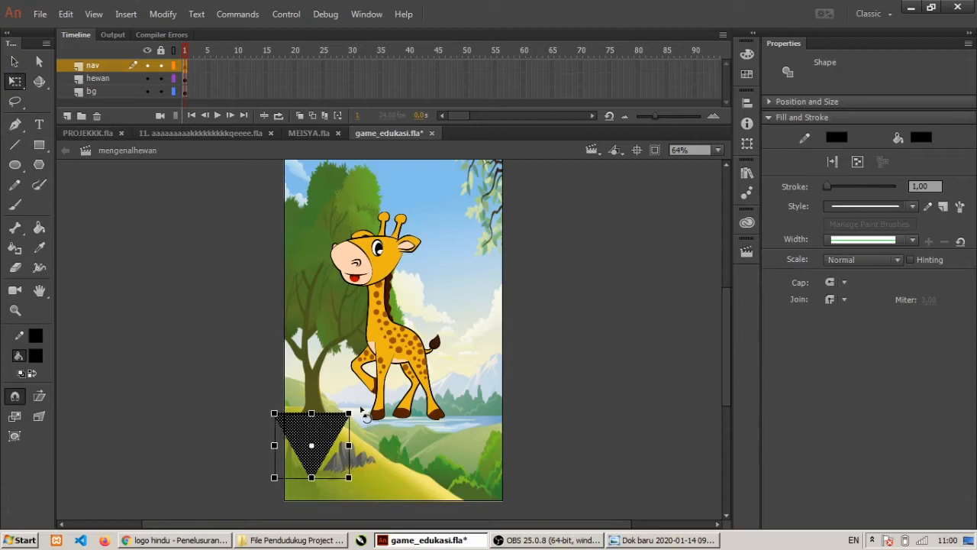
pyautogui.moveTo(363, 414); pyautogui.dragTo(380, 470)
pyautogui.moveTo(318, 464); pyautogui.dragTo(339, 469)
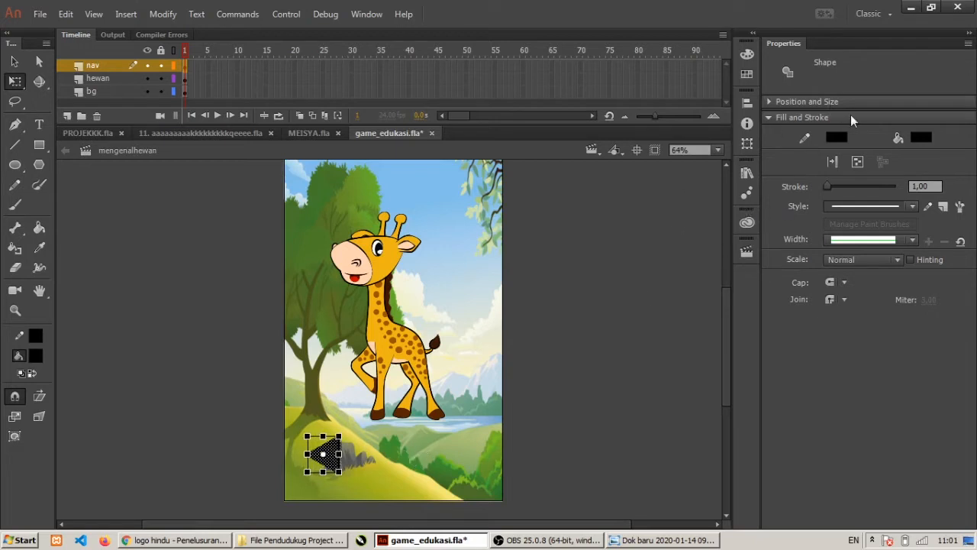
# - Give the triangle an orange-red #CC3300 fill and a dark red #660000 stroke
pyautogui.click(925, 141)
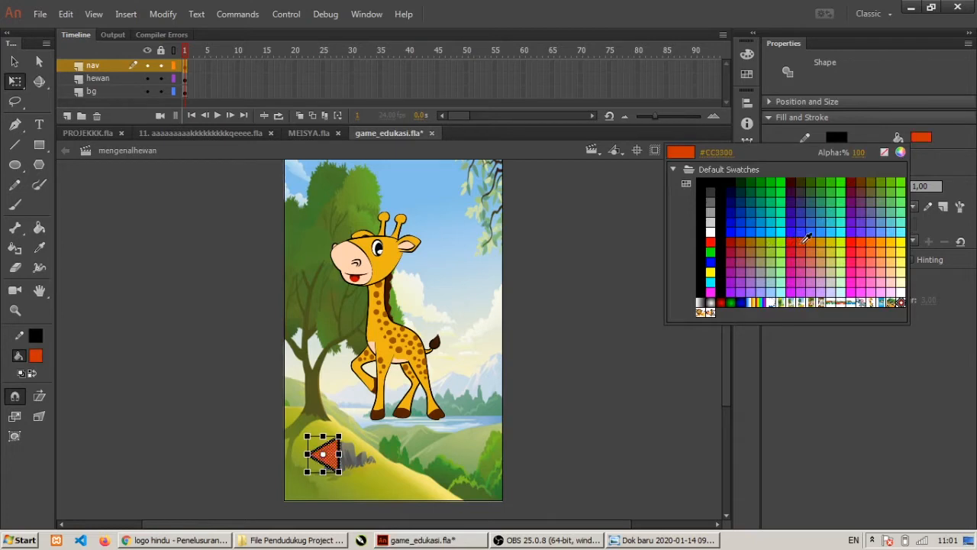
pyautogui.click(802, 242)
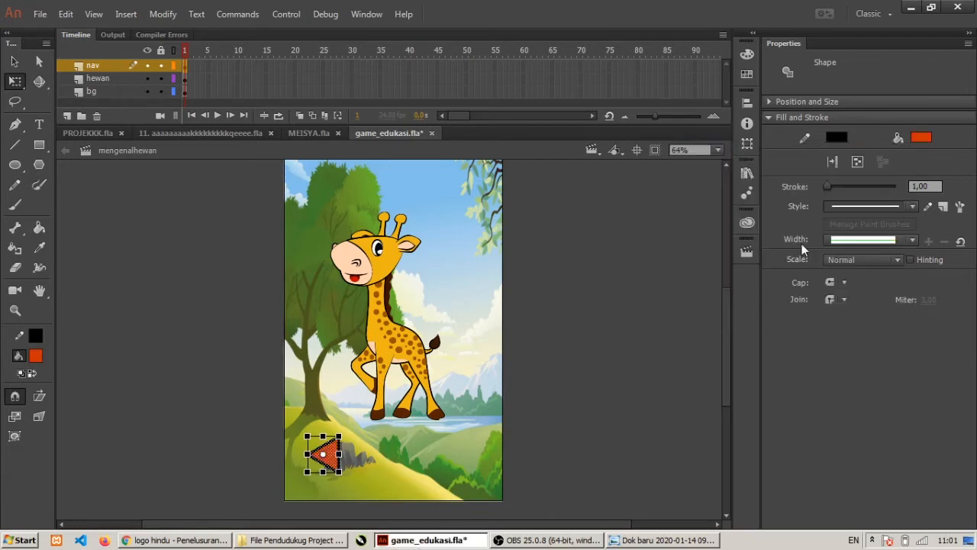
pyautogui.click(841, 136)
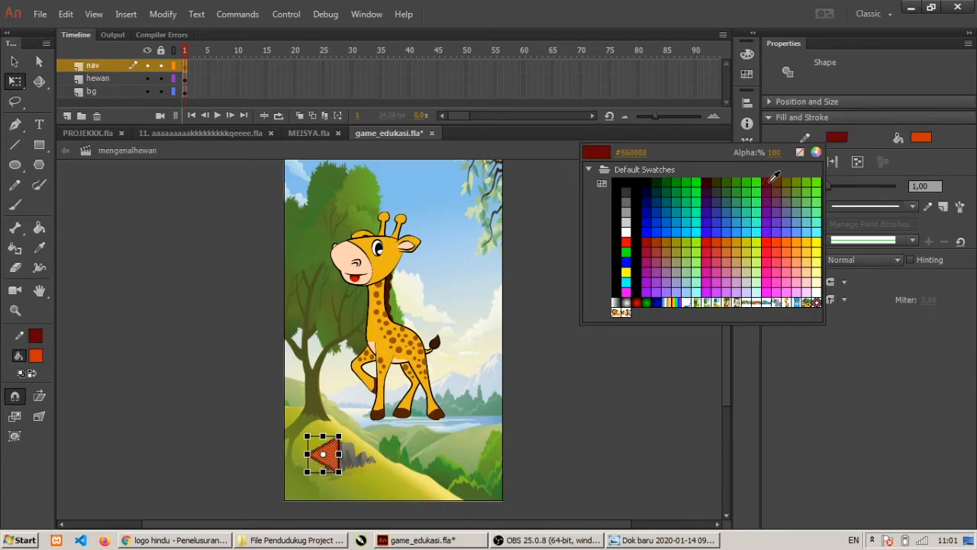
pyautogui.click(775, 177)
pyautogui.click(638, 335)
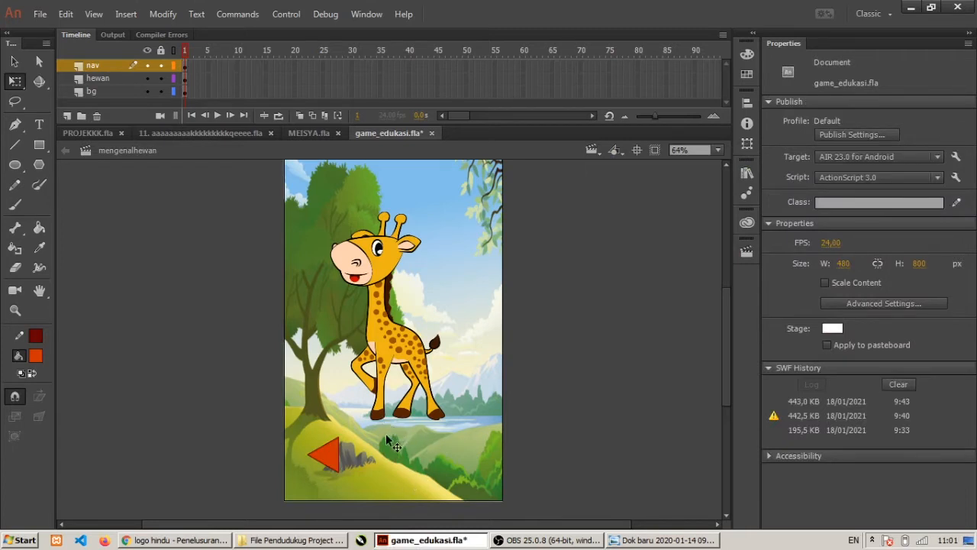
# - Select the triangle's outline and set its stroke thickness to 3
pyautogui.click(330, 460)
pyautogui.click(587, 378)
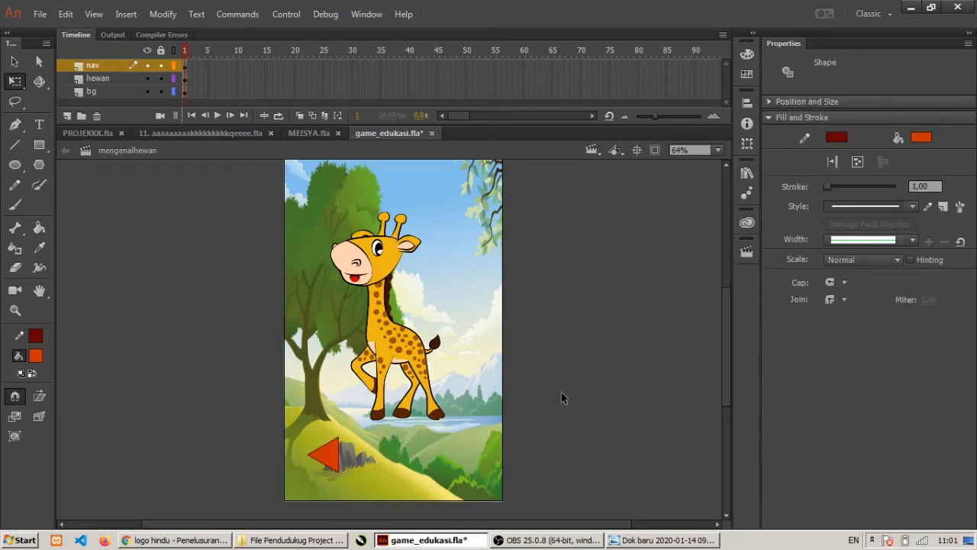
pyautogui.click(341, 461)
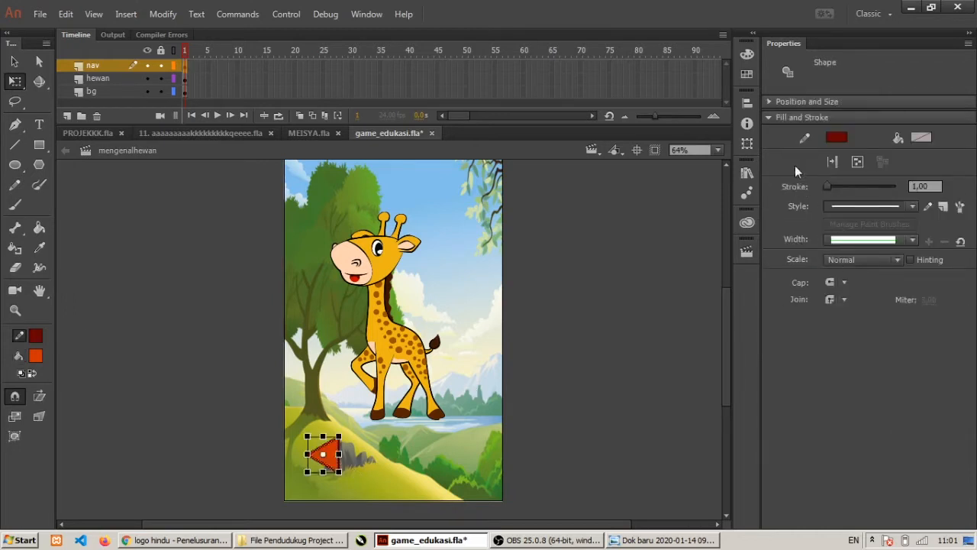
pyautogui.click(937, 185)
pyautogui.click(613, 312)
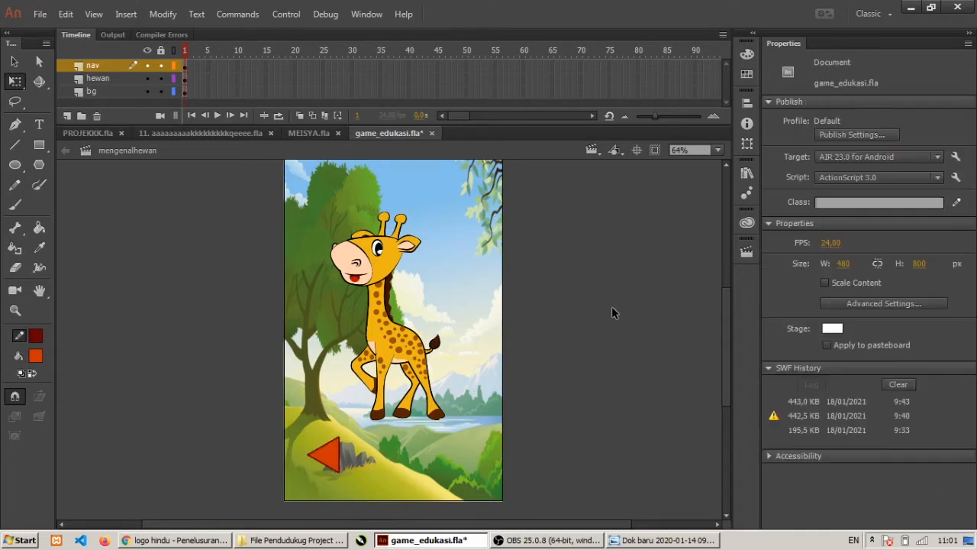
# - Duplicate the left-pointing triangle and place the copy level with it on the right side of the stage
pyautogui.click(332, 462)
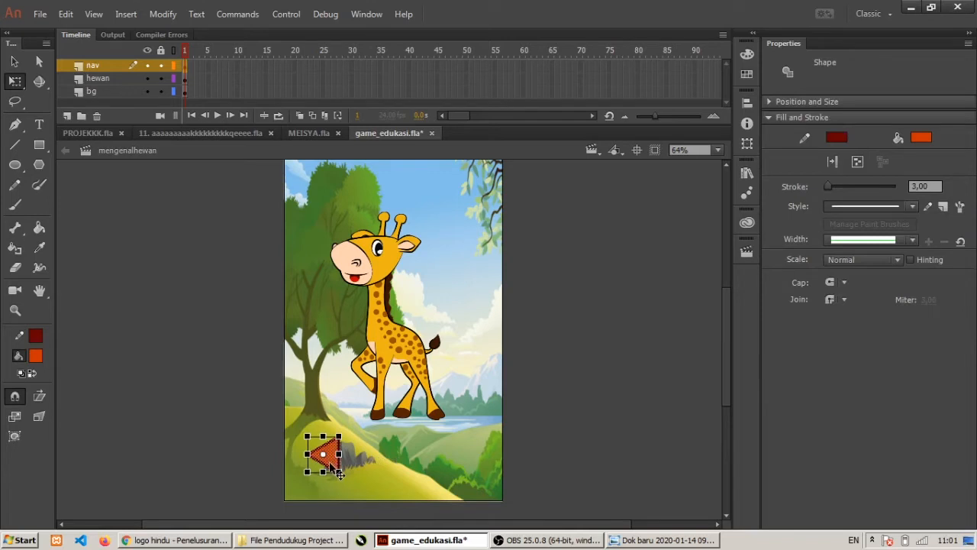
pyautogui.hotkey('ctrl', 'c')
pyautogui.hotkey('ctrl', 'v')
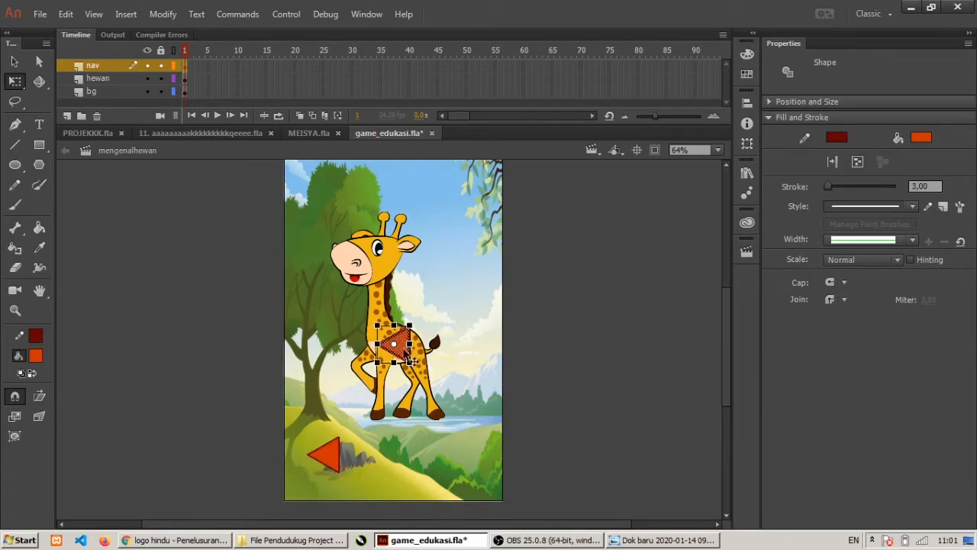
pyautogui.moveTo(403, 350); pyautogui.dragTo(456, 461)
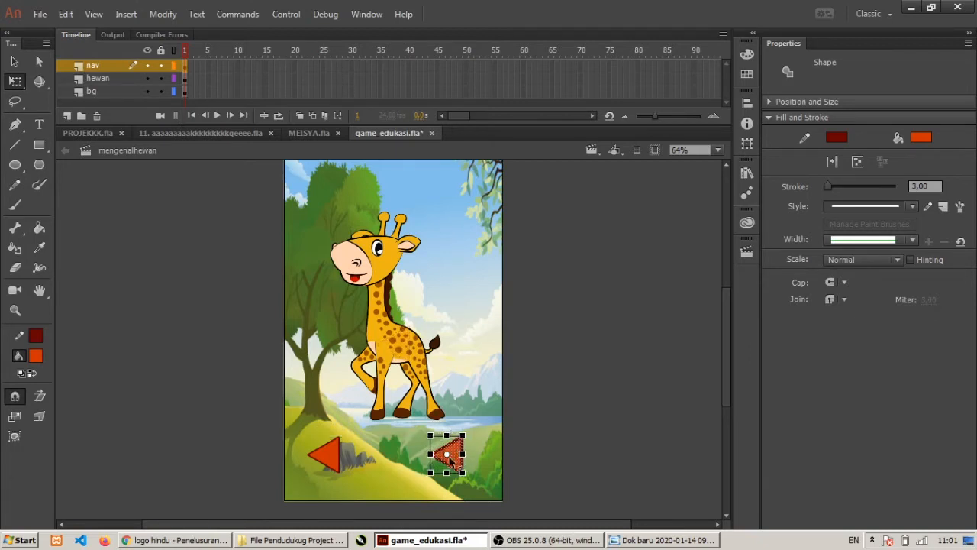
# - Flip the copied triangle horizontally to point right and shift it closer to the stage's right edge
pyautogui.moveTo(431, 454); pyautogui.dragTo(461, 456)
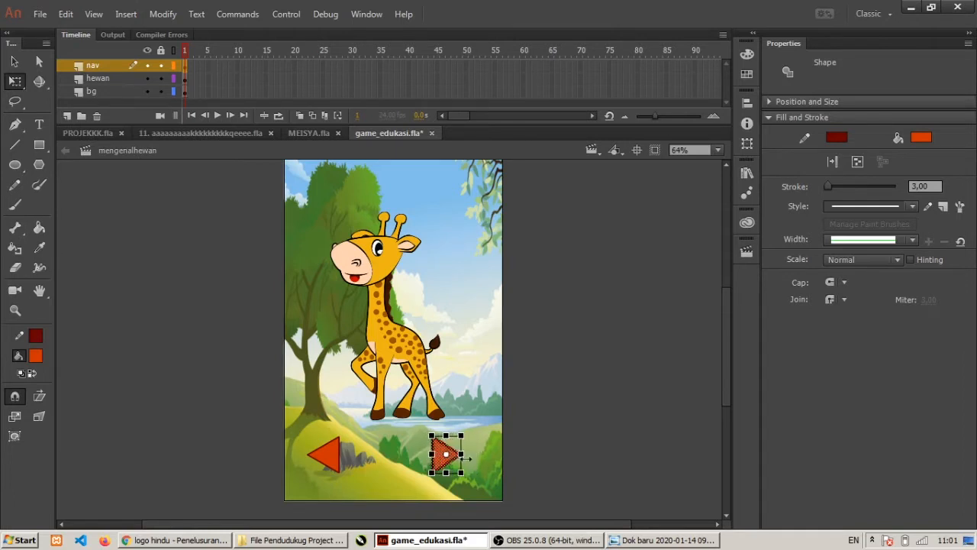
pyautogui.hotkey('ctrl', 'z')
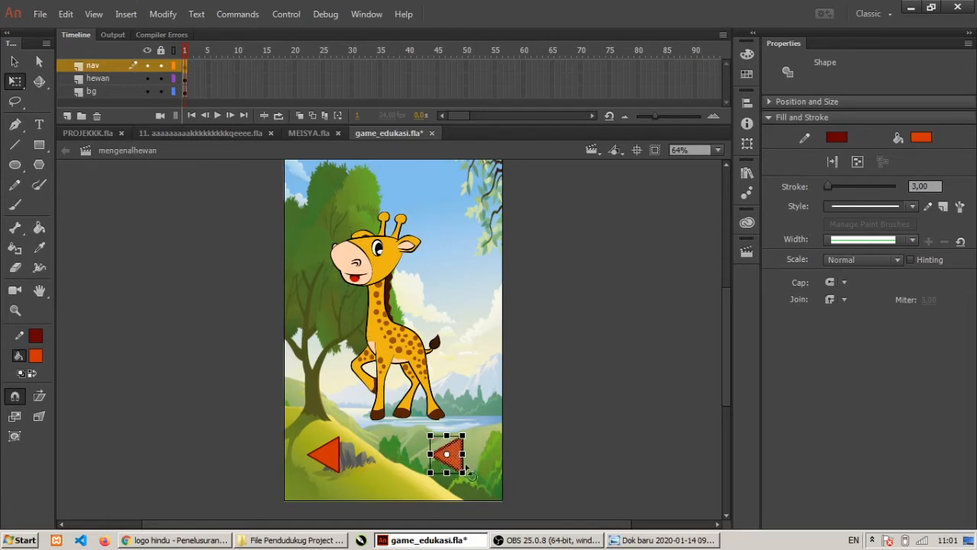
pyautogui.click(66, 17)
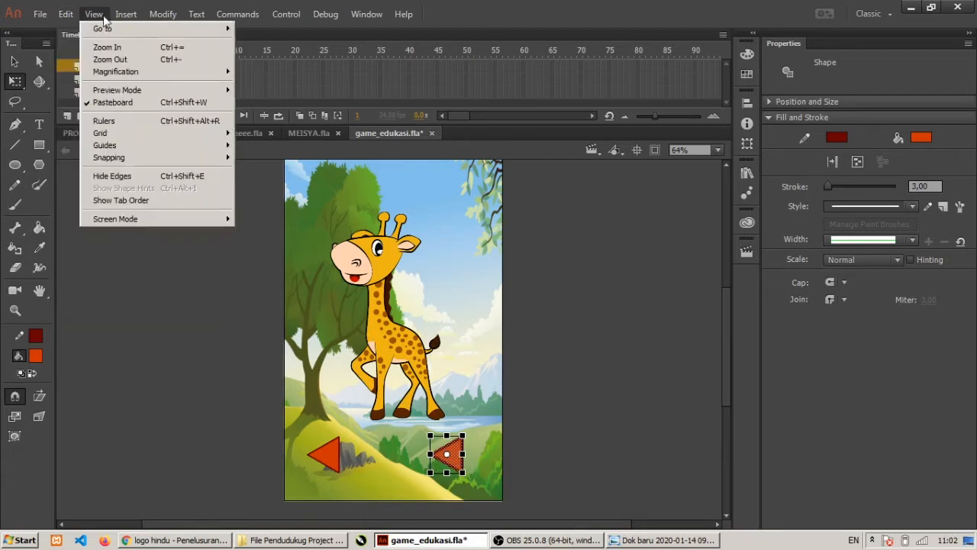
pyautogui.moveTo(158, 21)
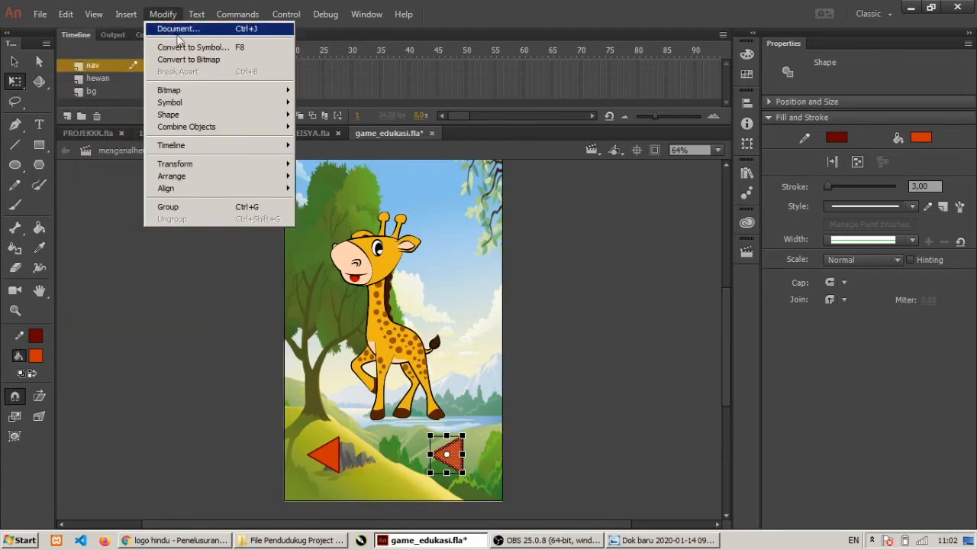
pyautogui.moveTo(241, 167)
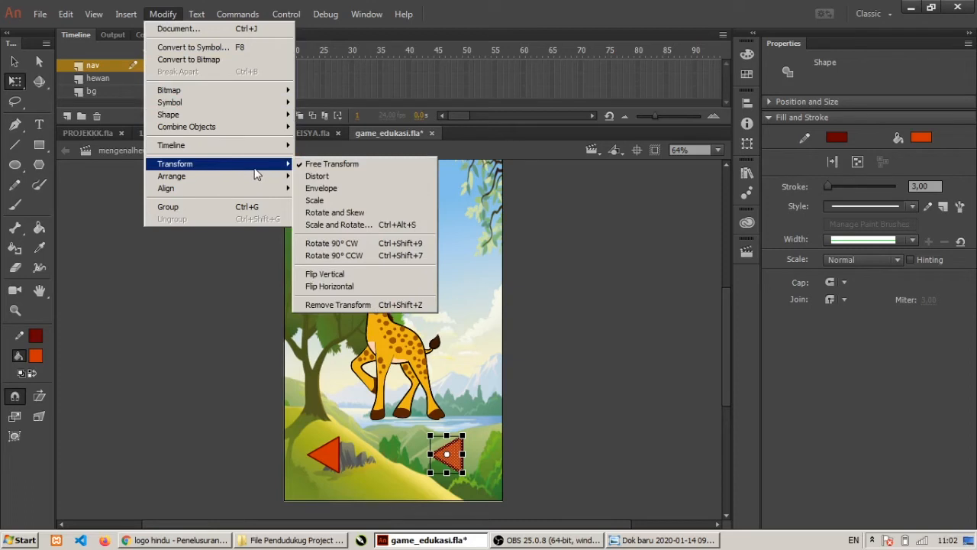
pyautogui.click(340, 287)
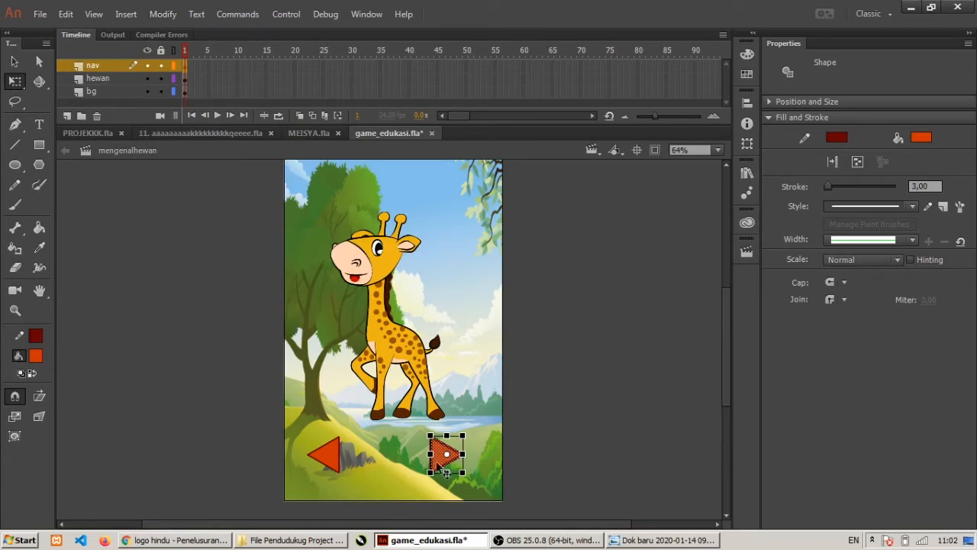
pyautogui.moveTo(429, 462); pyautogui.dragTo(459, 462)
pyautogui.click(572, 405)
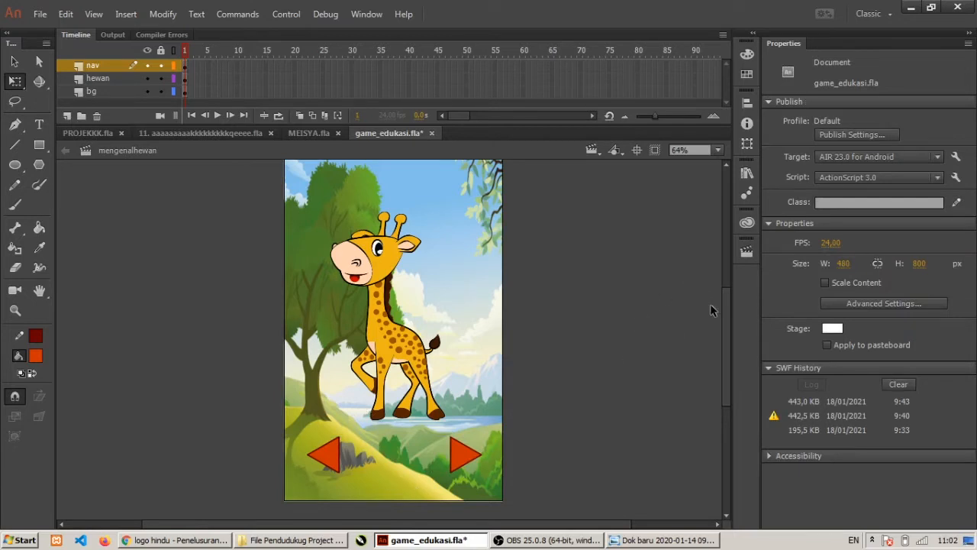
# - Check the Pengenalan Hewan screen in the prototype sketch in Windows Photo Viewer, then return to Animate
pyautogui.moveTo(725, 315); pyautogui.dragTo(731, 297)
pyautogui.click(668, 540)
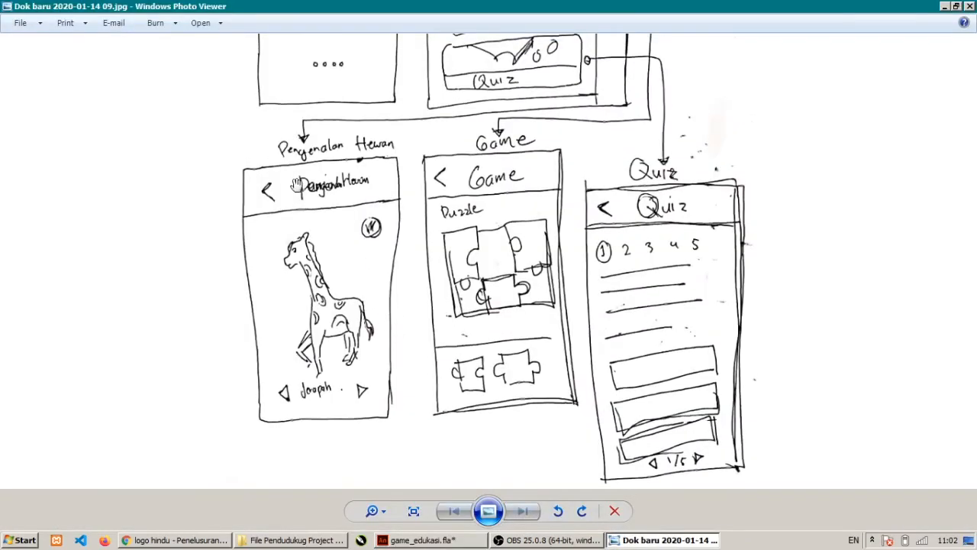
pyautogui.moveTo(333, 192)
pyautogui.mouseDown()
pyautogui.moveTo(334, 205)
pyautogui.moveTo(258, 202)
pyautogui.mouseUp()
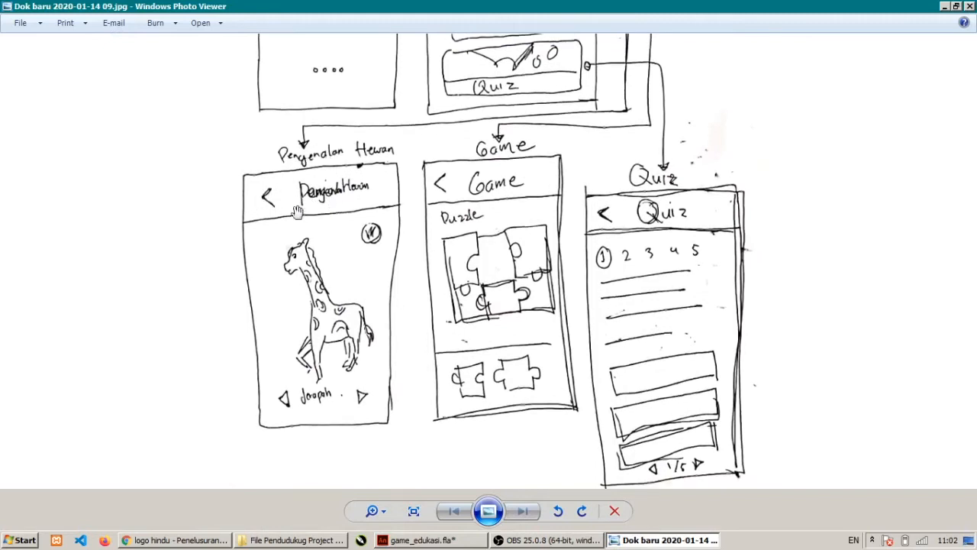
pyautogui.moveTo(384, 173); pyautogui.dragTo(365, 261)
pyautogui.moveTo(338, 315); pyautogui.dragTo(363, 263)
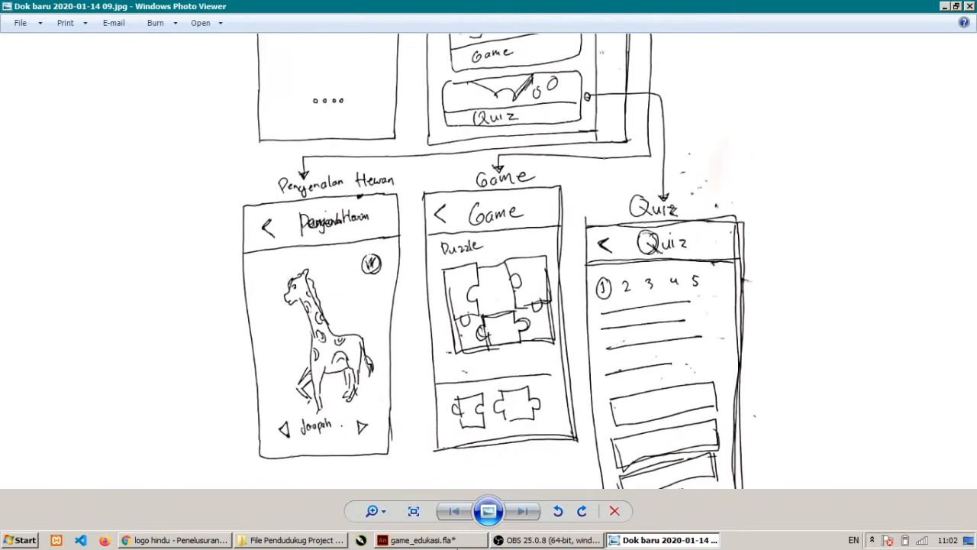
pyautogui.click(420, 540)
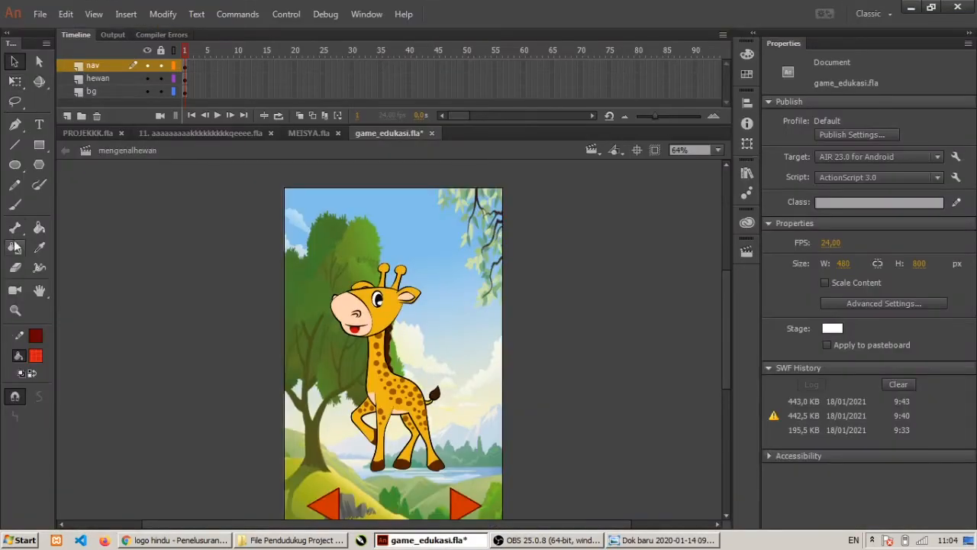
# - Add the static text MENGENAL HEWAN in red Stencil above the giraffe's head
pyautogui.click(39, 125)
pyautogui.click(390, 217)
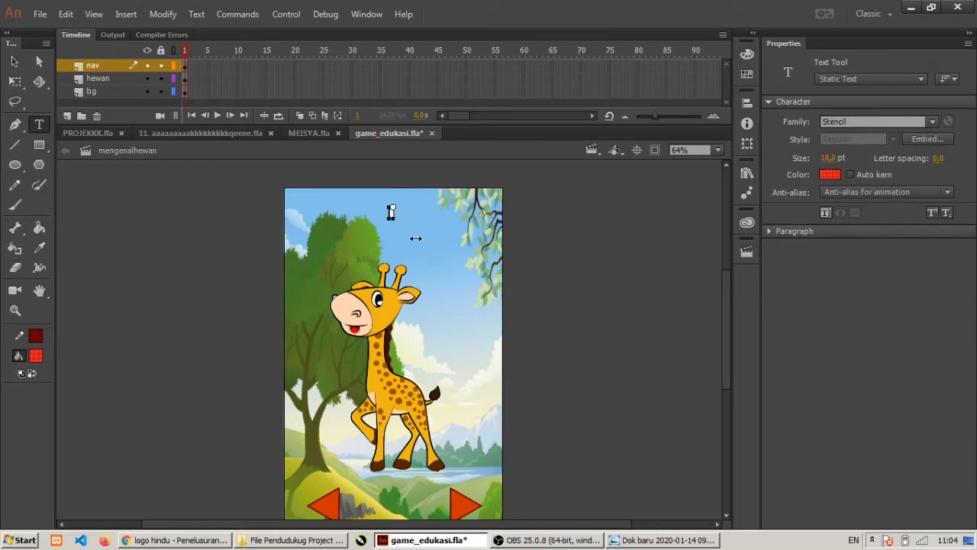
pyautogui.write('MENGENAL HEWAN')
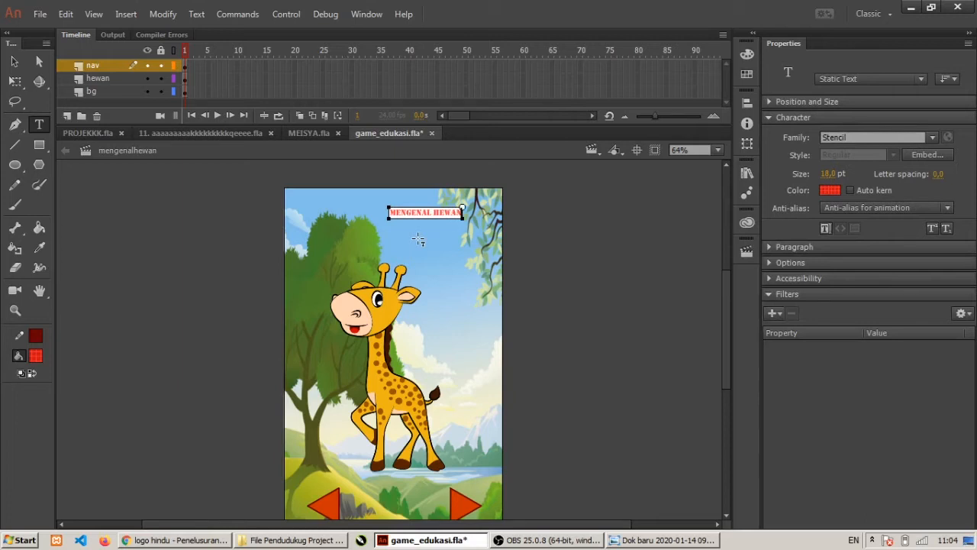
# - Enlarge the MENGENAL HEWAN title to about twice its size and position it along the stage's top, slightly right of centre
pyautogui.click(13, 63)
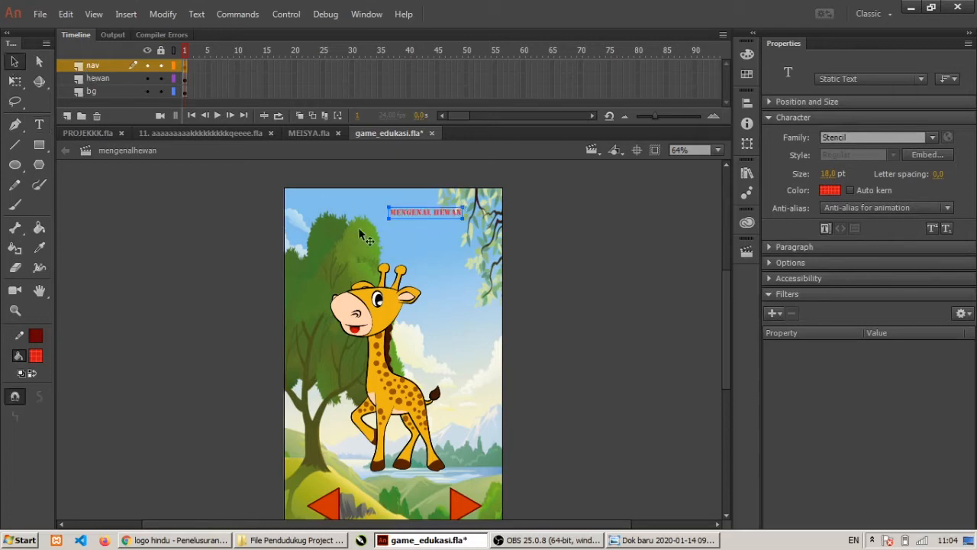
pyautogui.press('q')
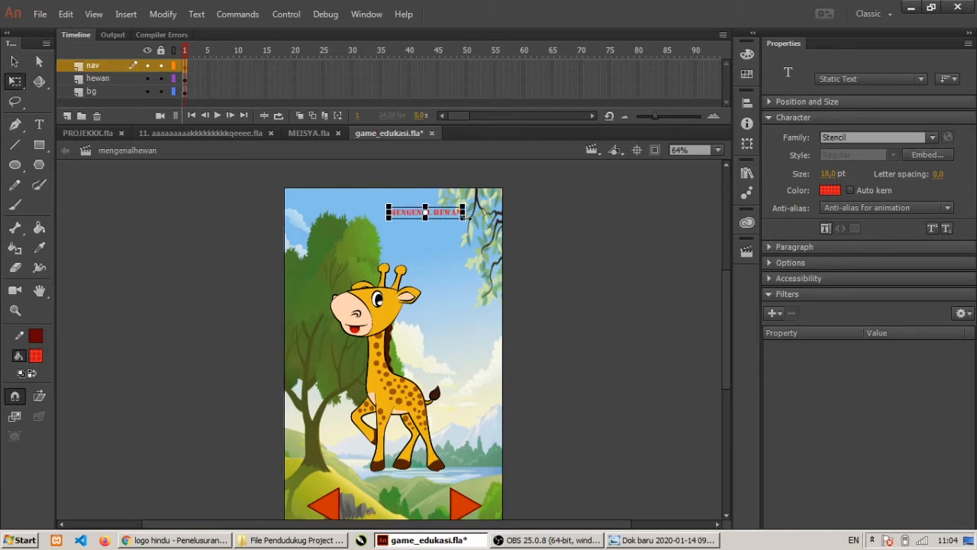
pyautogui.moveTo(464, 207); pyautogui.dragTo(512, 177)
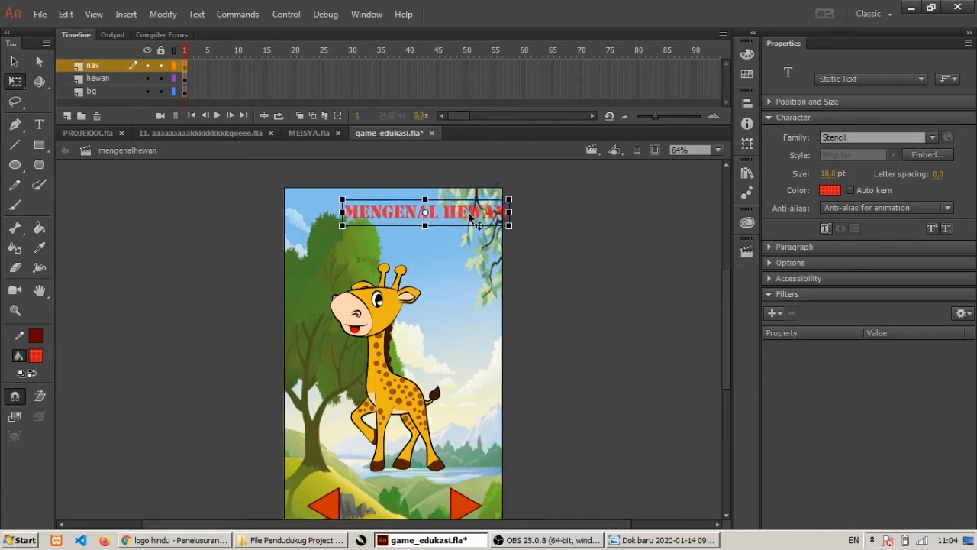
pyautogui.moveTo(460, 215); pyautogui.dragTo(443, 219)
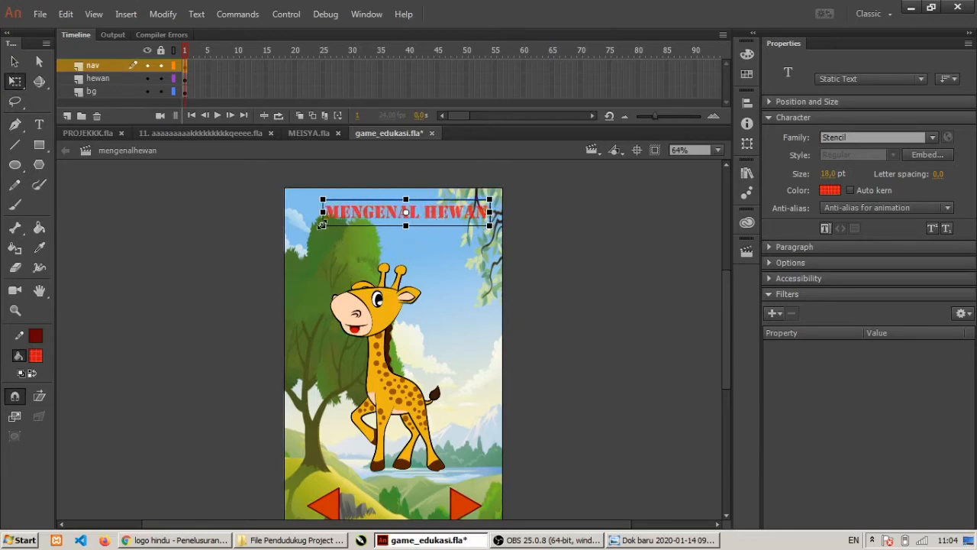
pyautogui.moveTo(321, 225); pyautogui.dragTo(329, 223)
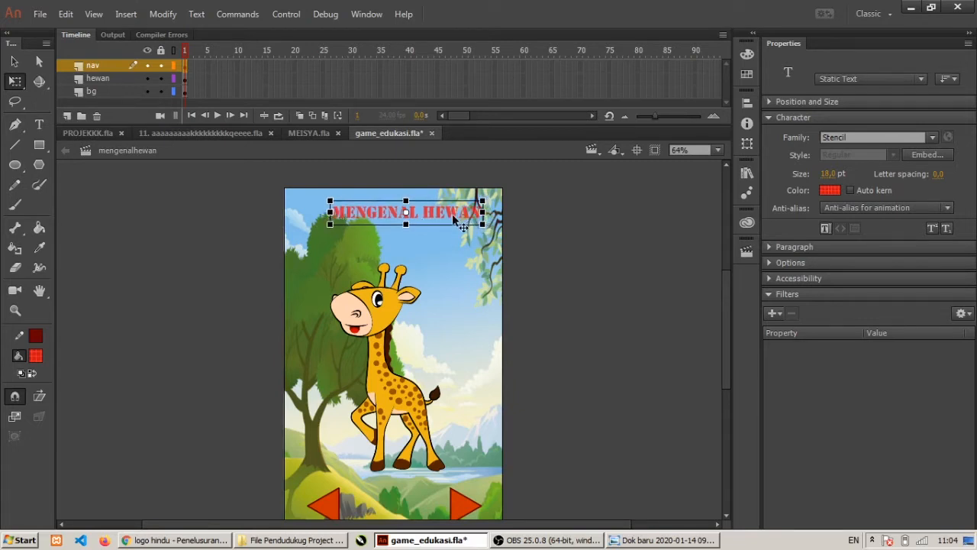
pyautogui.moveTo(454, 213); pyautogui.dragTo(459, 212)
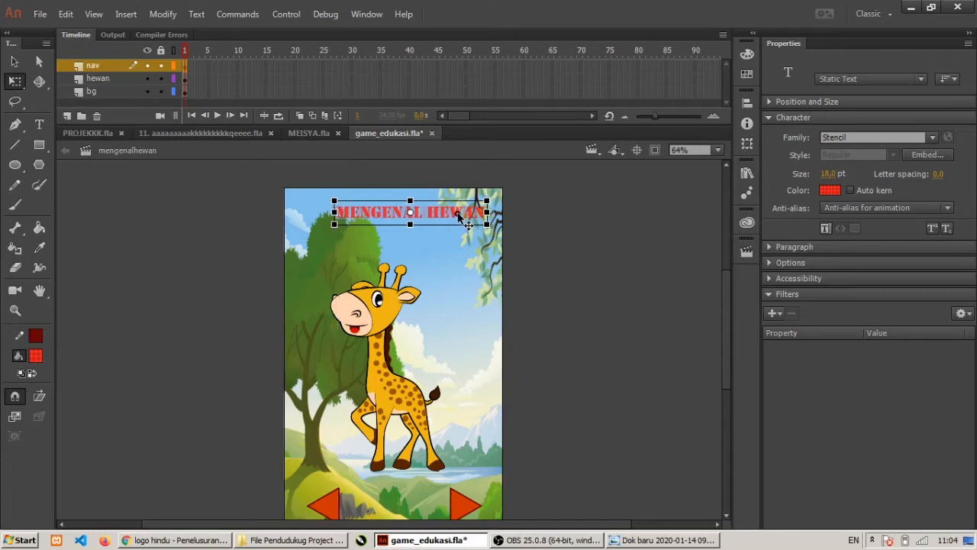
pyautogui.moveTo(461, 216); pyautogui.dragTo(460, 216)
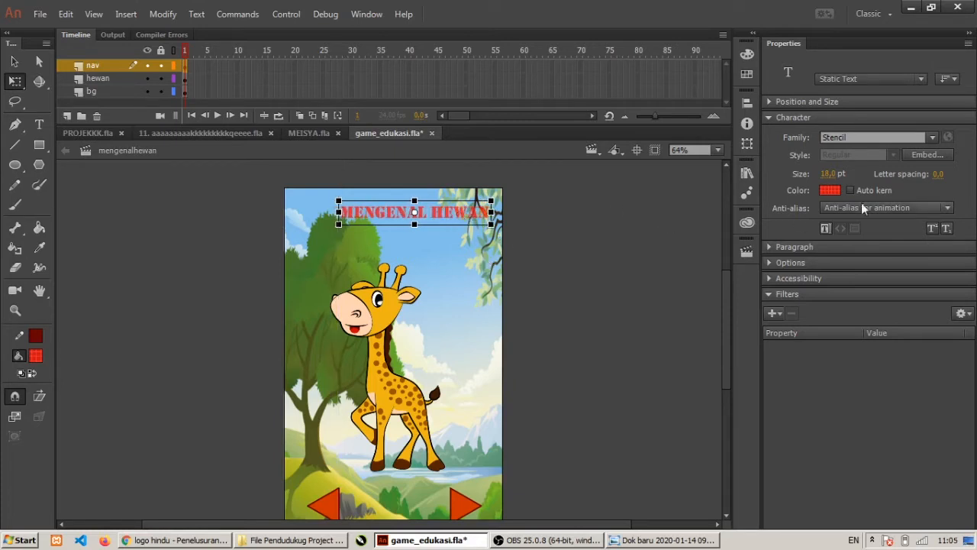
# - Make the MENGENAL HEWAN title's red colour fully opaque and nudge the title slightly to the right
pyautogui.click(830, 190)
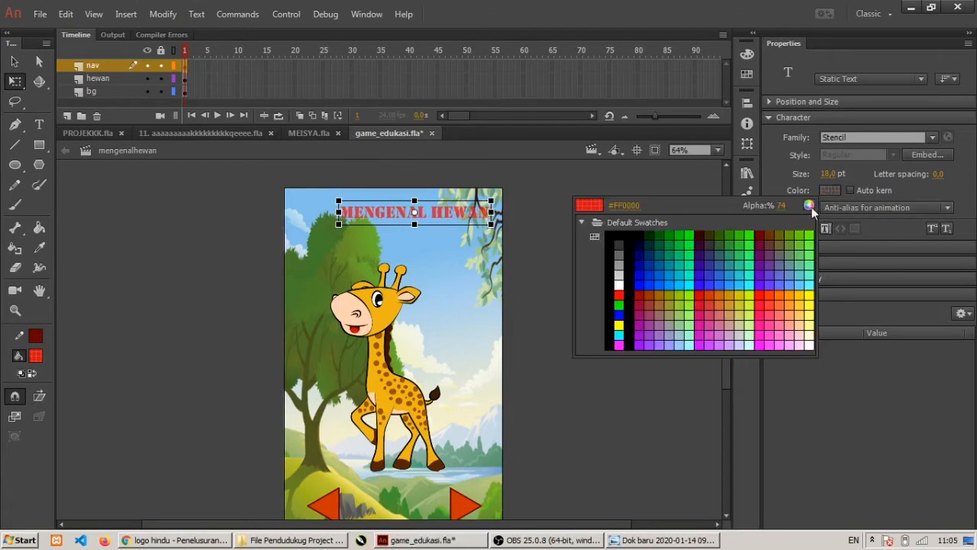
pyautogui.moveTo(785, 207); pyautogui.dragTo(854, 213)
pyautogui.click(766, 189)
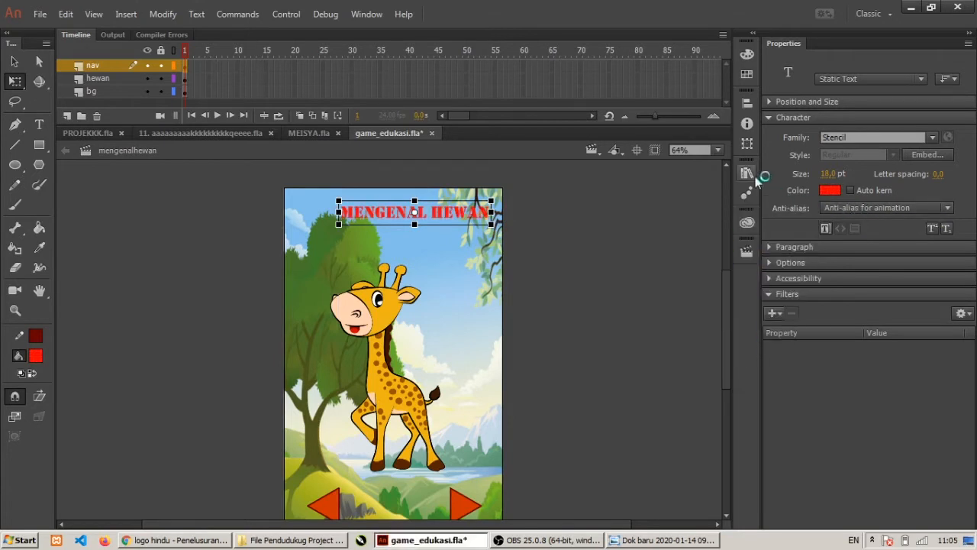
pyautogui.click(614, 222)
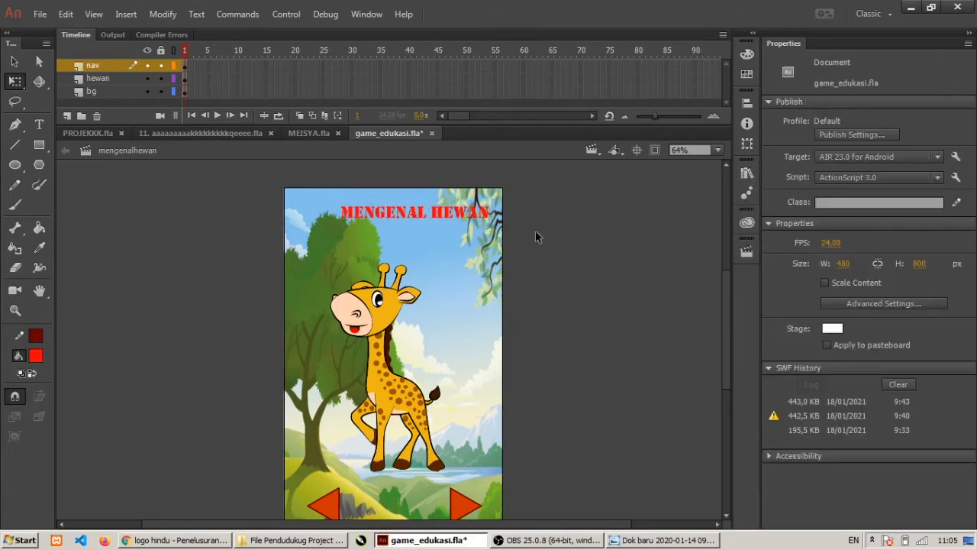
pyautogui.click(419, 216)
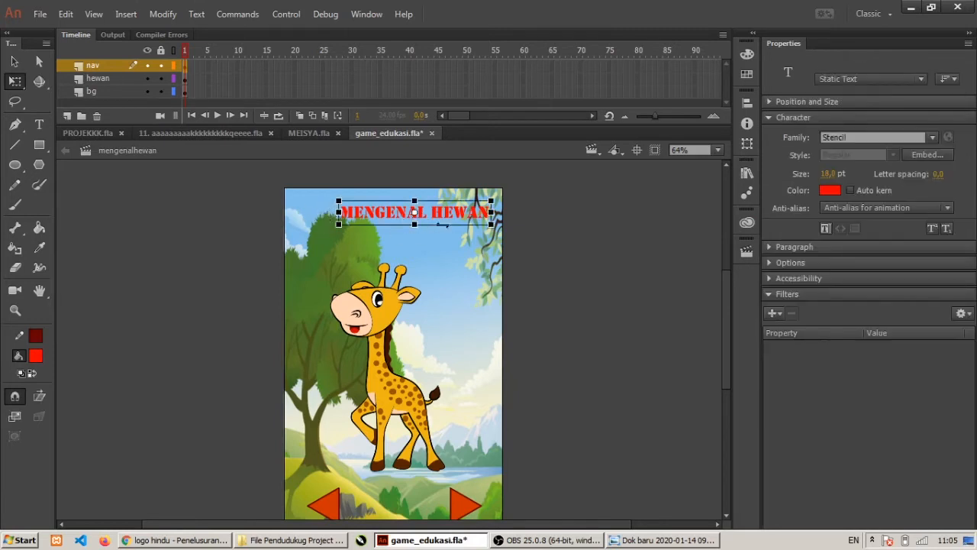
pyautogui.moveTo(452, 213); pyautogui.dragTo(455, 212)
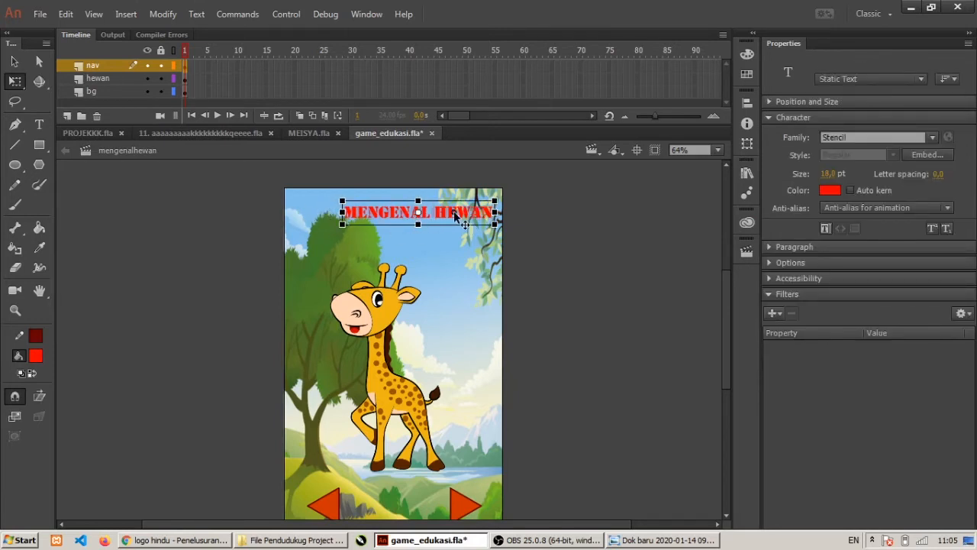
pyautogui.click(628, 231)
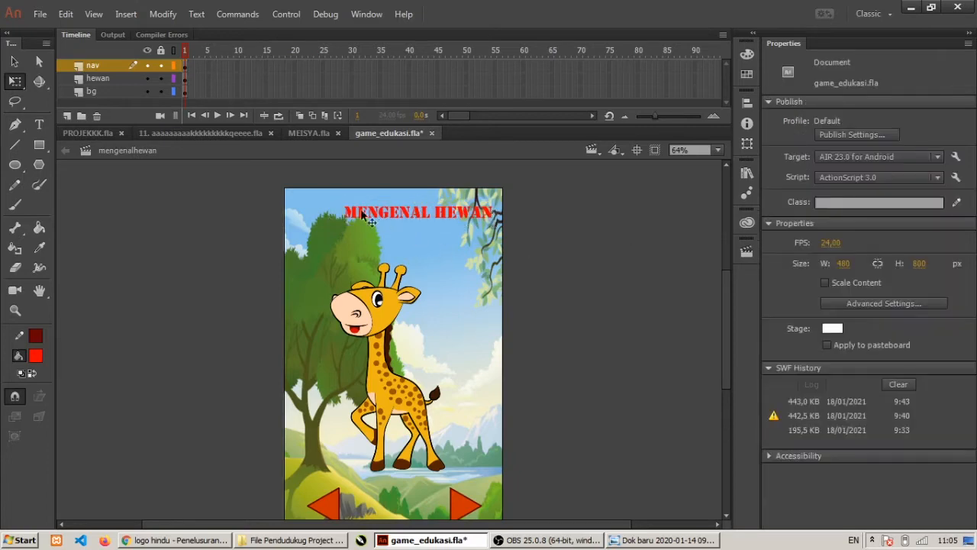
# - Look through the project's icons folder in Windows Explorer, then return to Animate
pyautogui.click(271, 540)
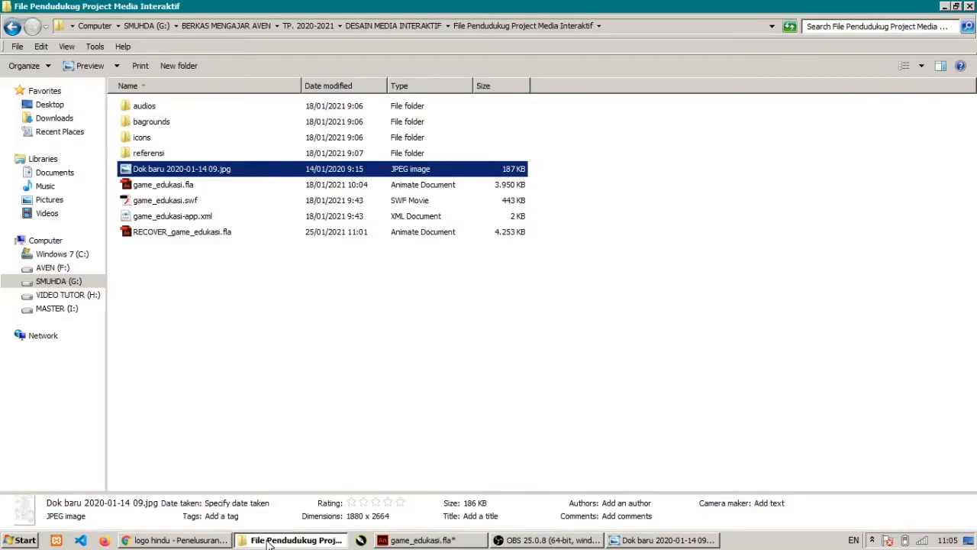
pyautogui.doubleClick(179, 139)
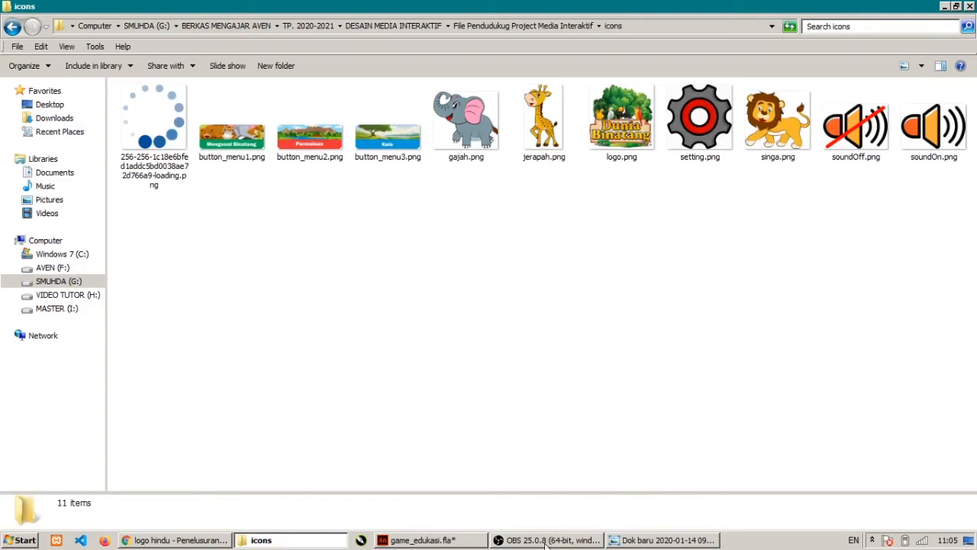
pyautogui.click(457, 545)
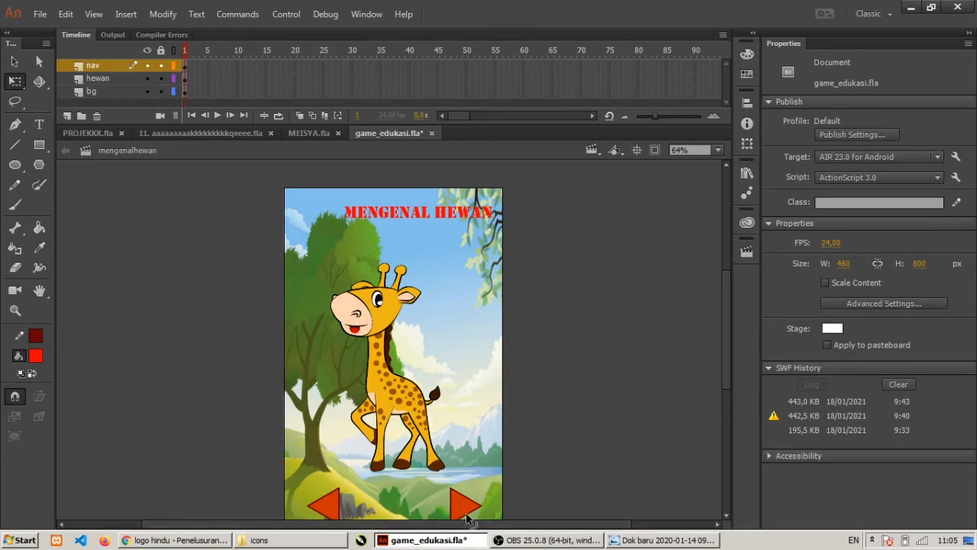
# - Place a smaller copy of the left-pointing arrow beside the start of the MENGENAL HEWAN title
pyautogui.click(340, 508)
pyautogui.moveTo(323, 504); pyautogui.dragTo(304, 226)
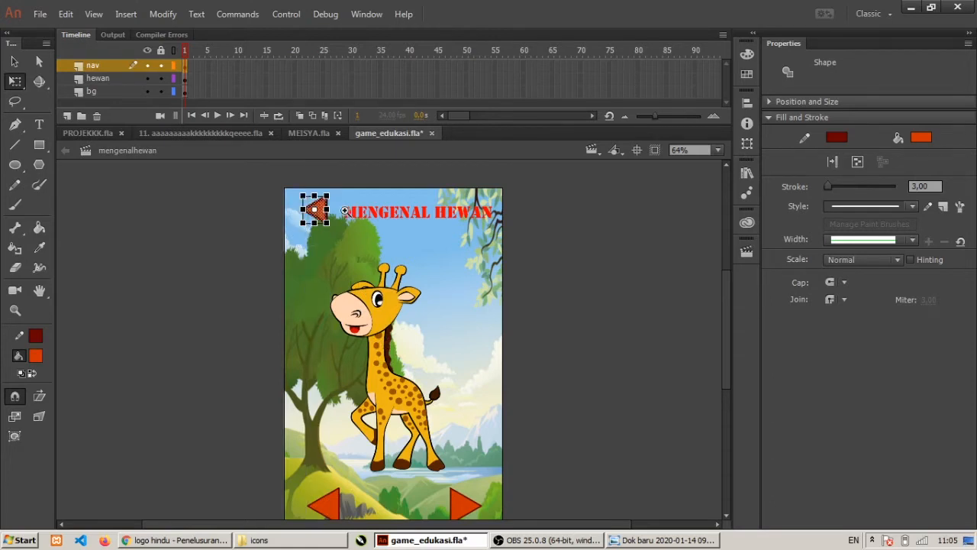
pyautogui.click(344, 211)
pyautogui.moveTo(377, 351)
pyautogui.mouseDown()
pyautogui.moveTo(388, 359)
pyautogui.moveTo(379, 350)
pyautogui.mouseUp()
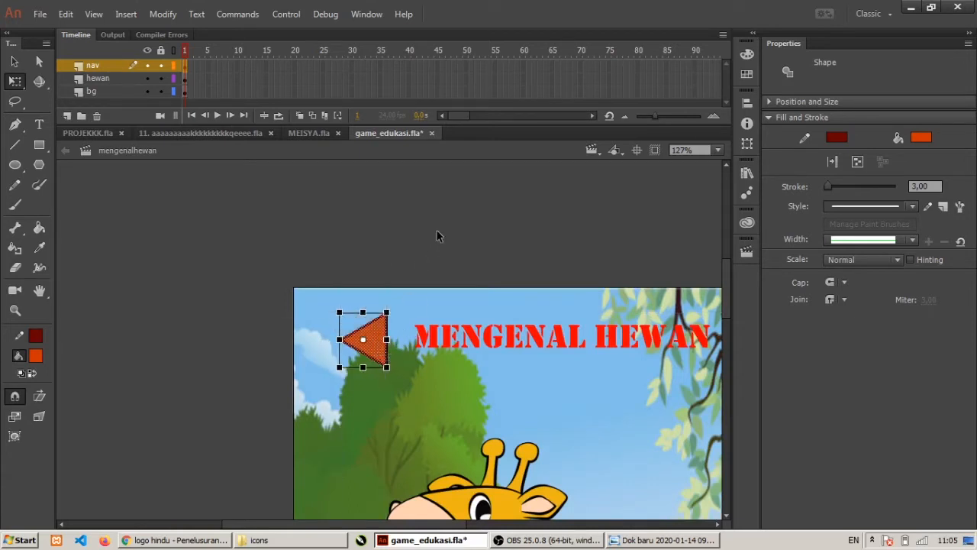
# - Remove the outline of the small arrow beside the title and change its fill to dark blue
pyautogui.click(439, 234)
pyautogui.scroll(-4, 438, 230)
pyautogui.scroll(2, 422, 250)
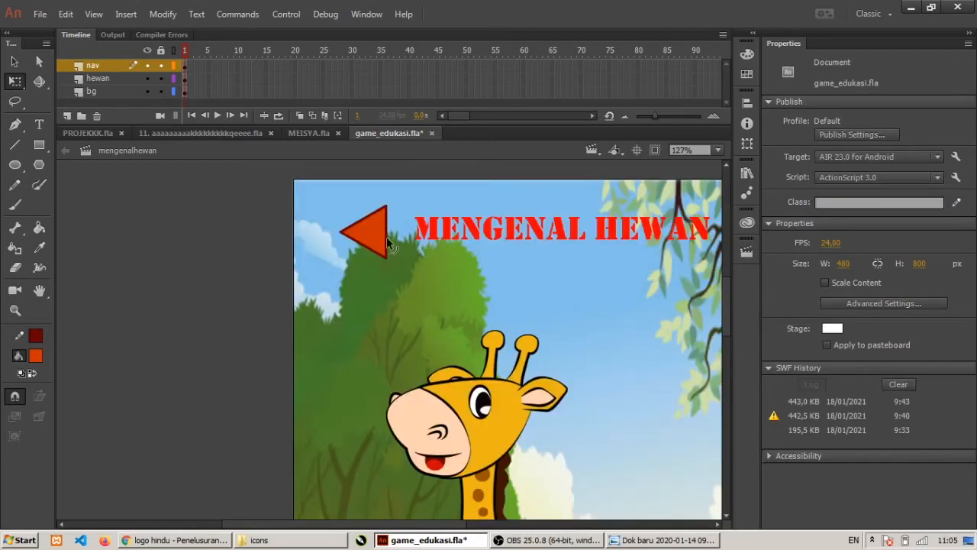
pyautogui.doubleClick(387, 236)
pyautogui.press('Delete')
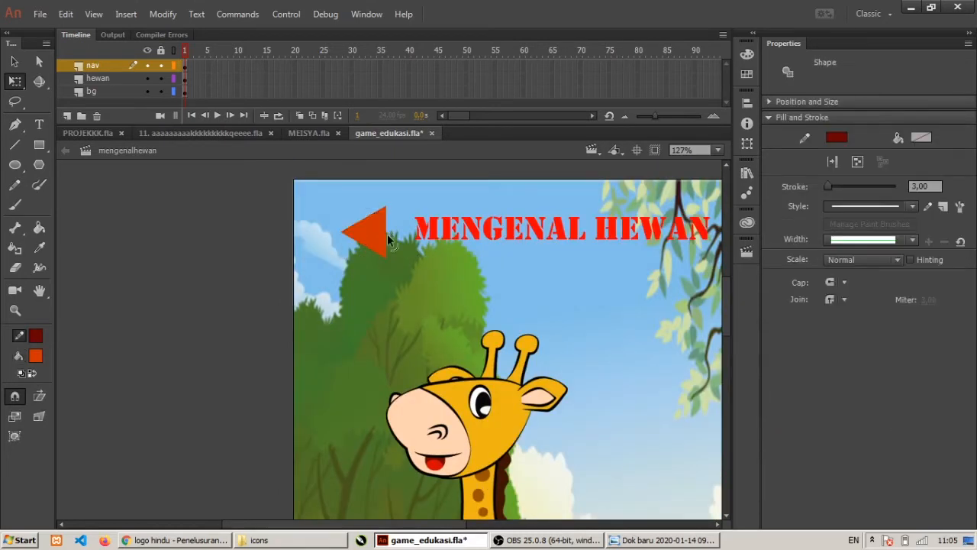
pyautogui.click(382, 241)
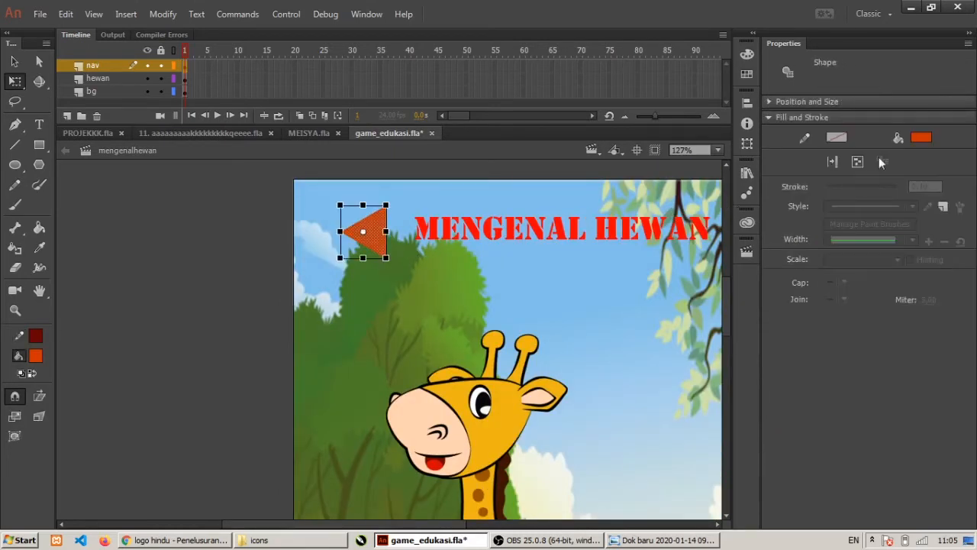
pyautogui.click(921, 138)
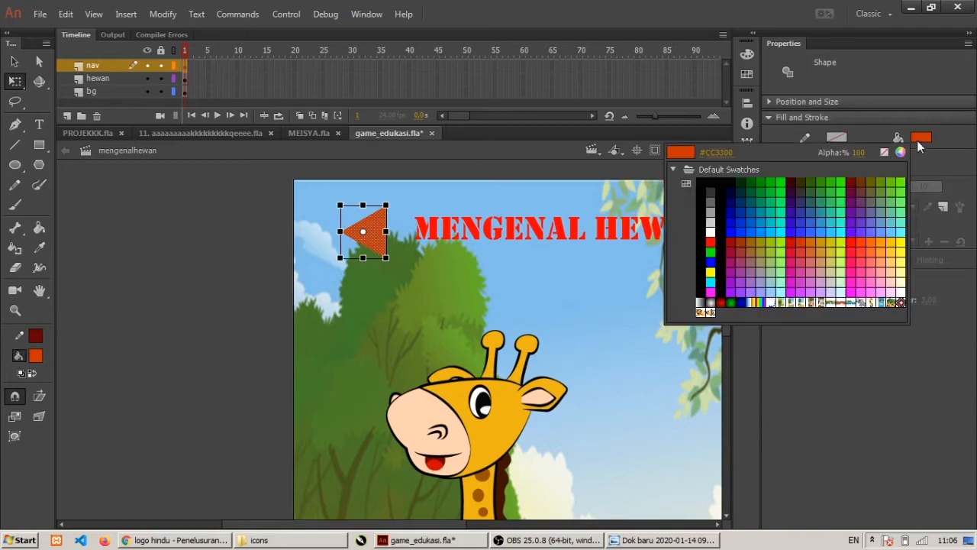
pyautogui.click(807, 212)
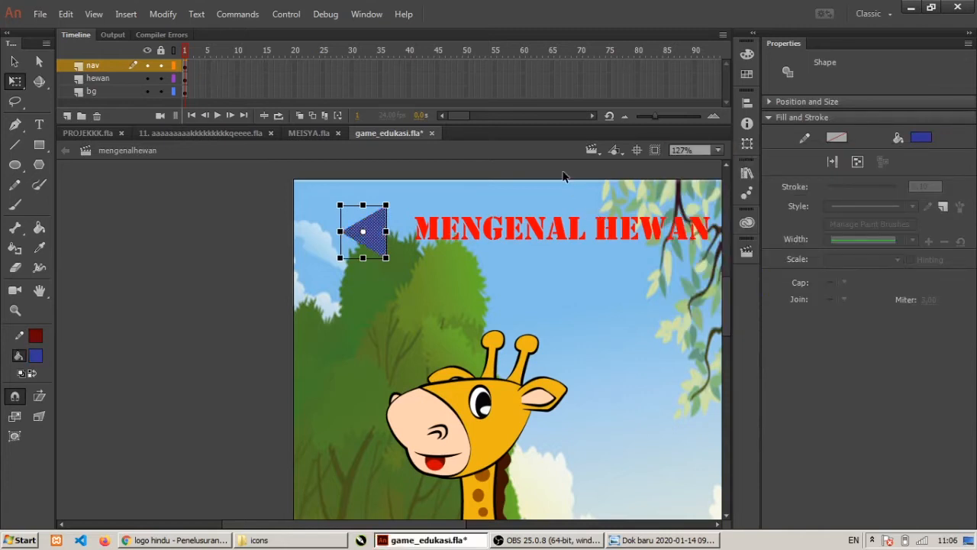
pyautogui.click(563, 176)
# - Shift the MENGENAL HEWAN title slightly left, closer to the blue arrow
pyautogui.hotkey('ctrl', '-')
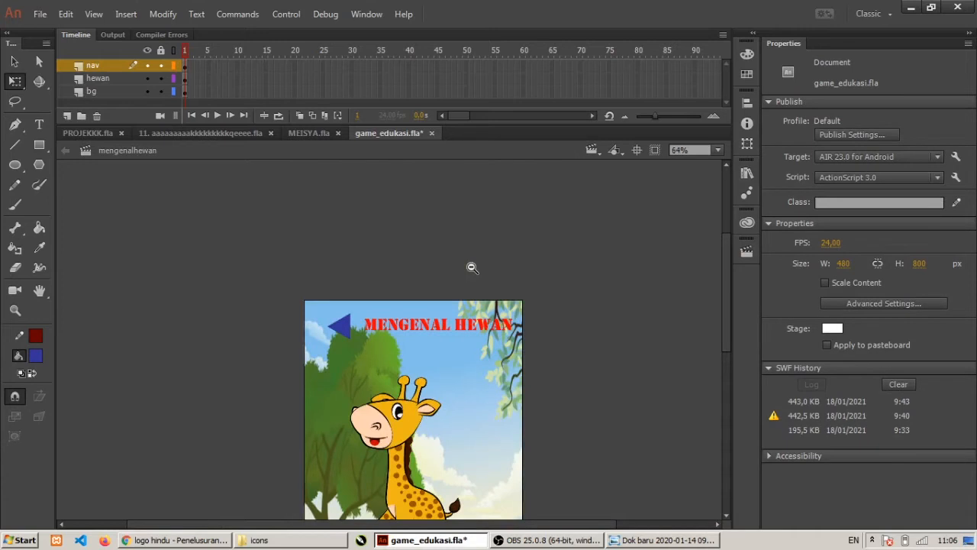
pyautogui.click(401, 338)
pyautogui.click(388, 334)
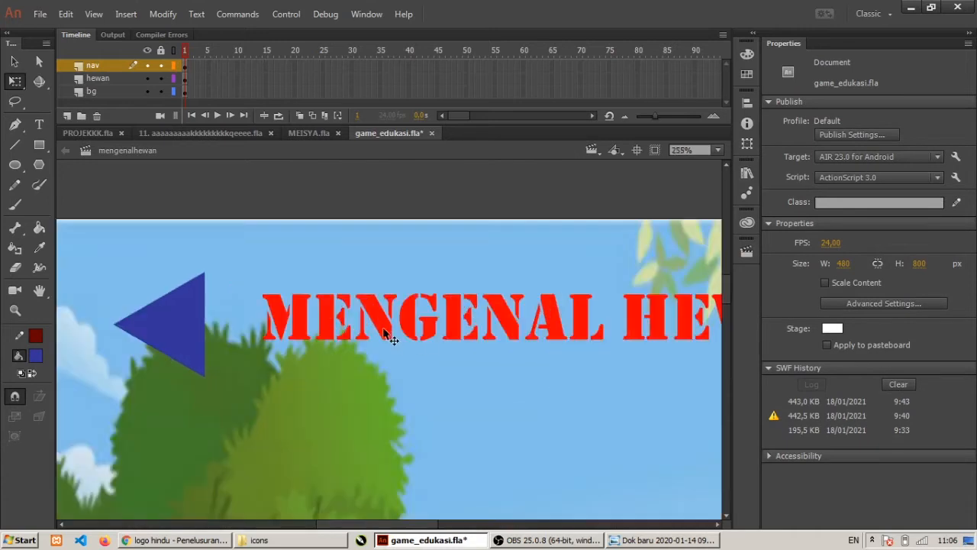
pyautogui.click(438, 341)
pyautogui.moveTo(438, 341); pyautogui.dragTo(415, 338)
pyautogui.click(426, 204)
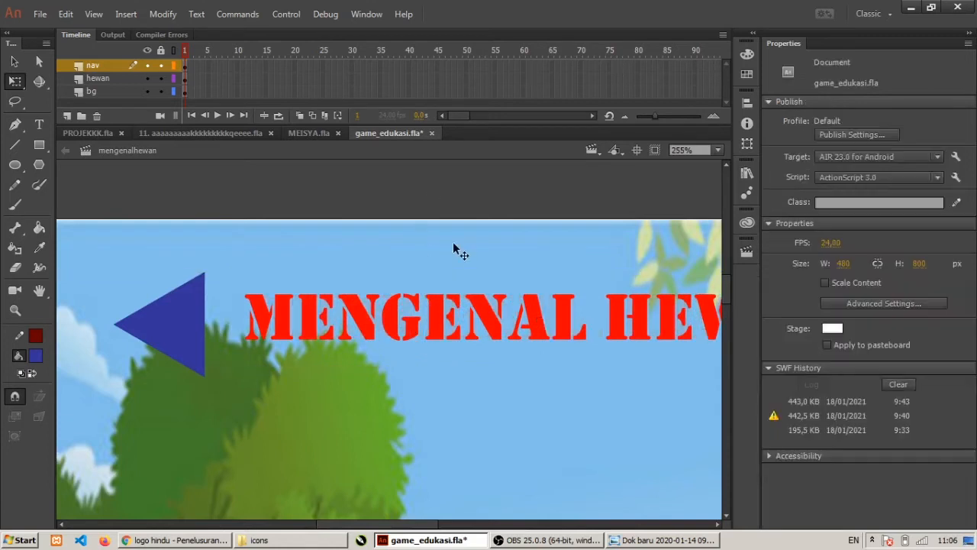
pyautogui.click(460, 236)
pyautogui.click(470, 223)
pyautogui.moveTo(467, 296)
pyautogui.mouseDown()
pyautogui.moveTo(491, 268)
pyautogui.moveTo(554, 272)
pyautogui.moveTo(531, 196)
pyautogui.moveTo(539, 202)
pyautogui.mouseUp()
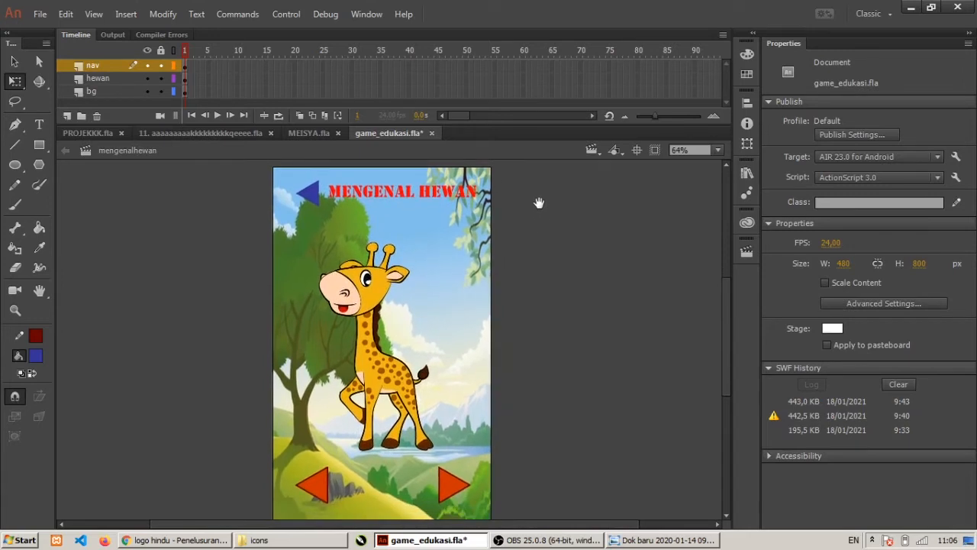
pyautogui.moveTo(534, 252); pyautogui.dragTo(601, 263)
pyautogui.moveTo(591, 361); pyautogui.dragTo(585, 354)
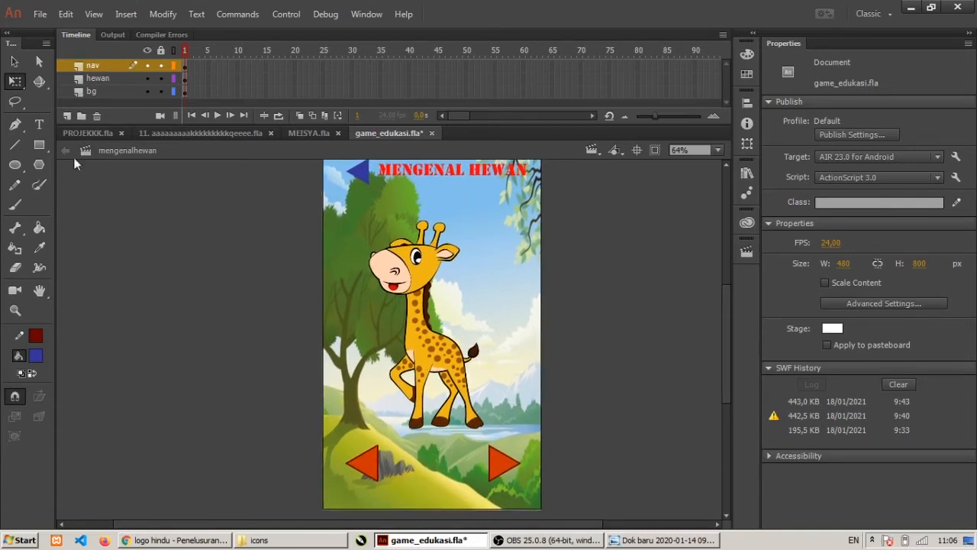
# - Add the static text JERAPAH in Stencil between the two arrows below the giraffe and colour it red
pyautogui.click(39, 125)
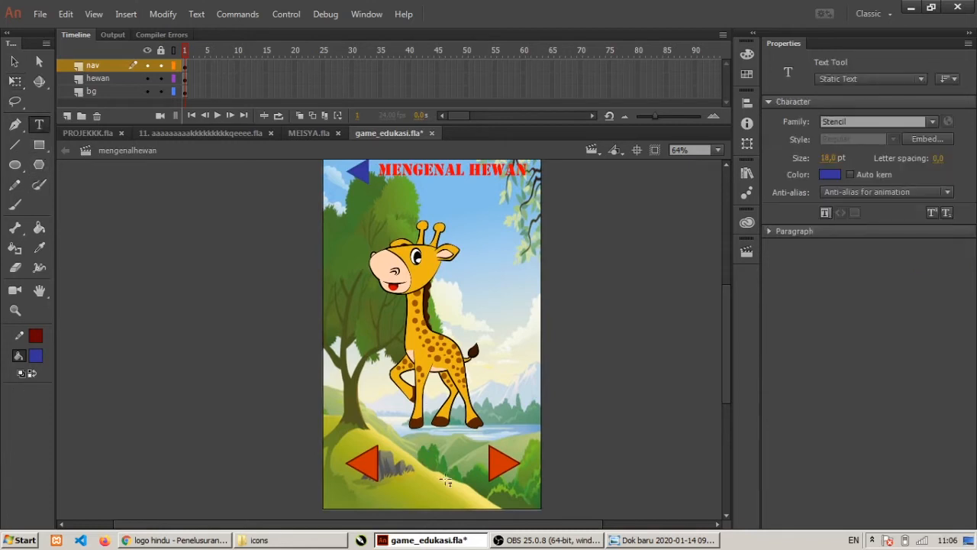
pyautogui.click(409, 466)
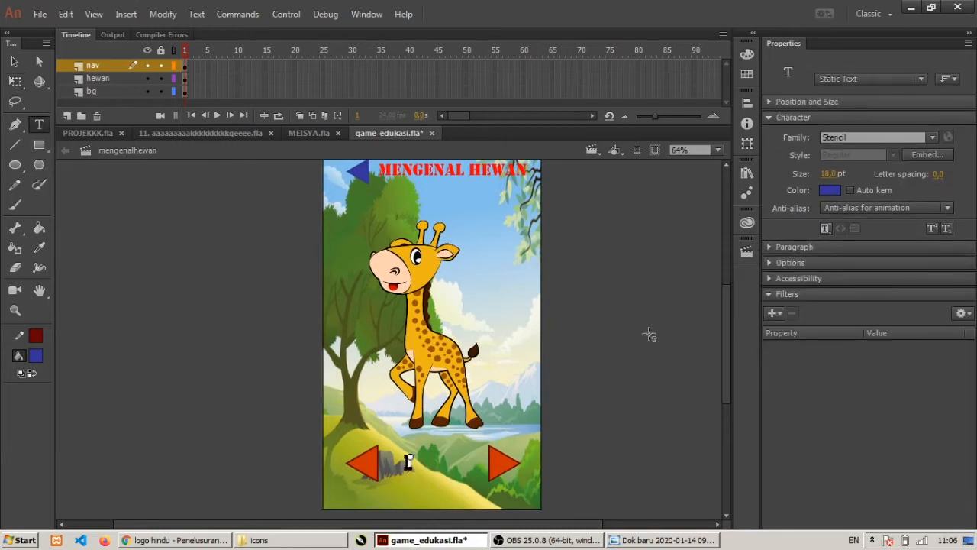
pyautogui.write('JERAPAH')
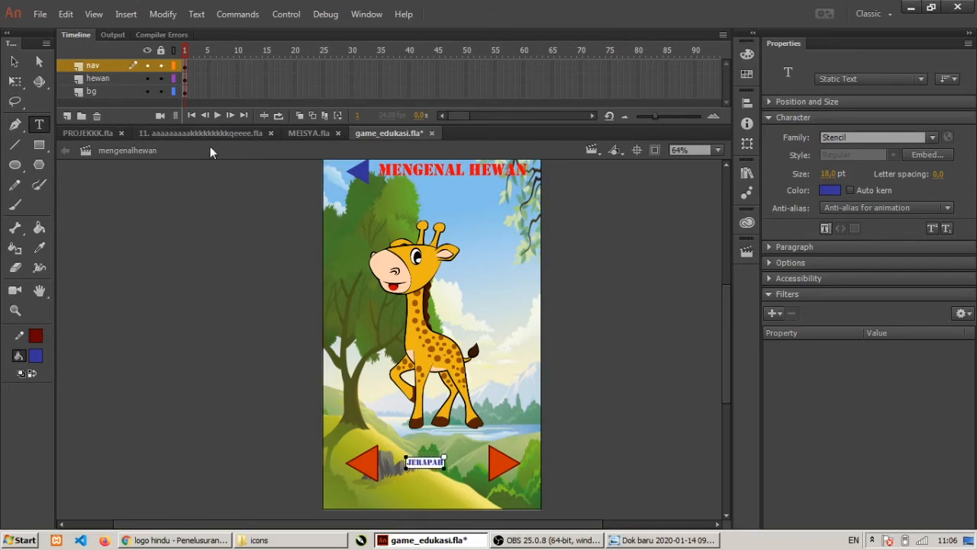
pyautogui.click(14, 61)
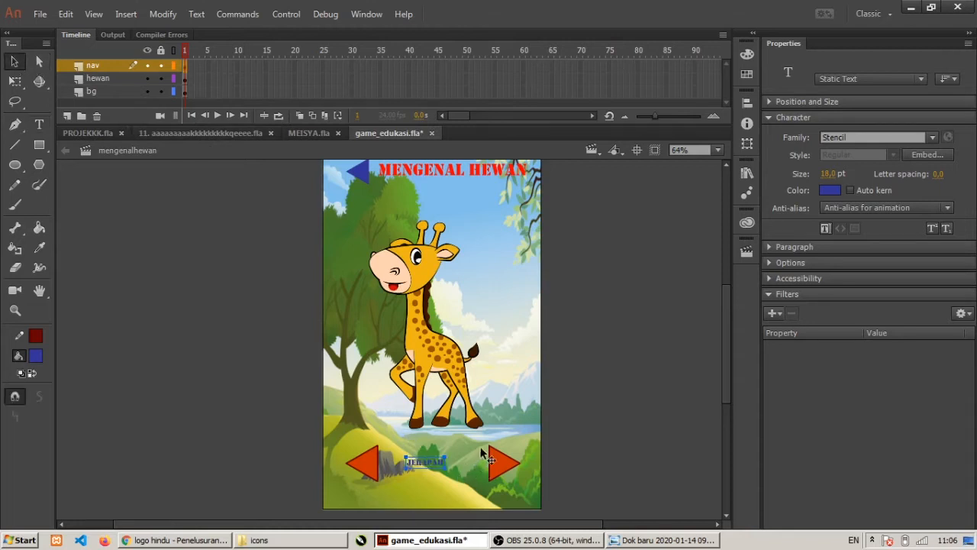
pyautogui.click(837, 190)
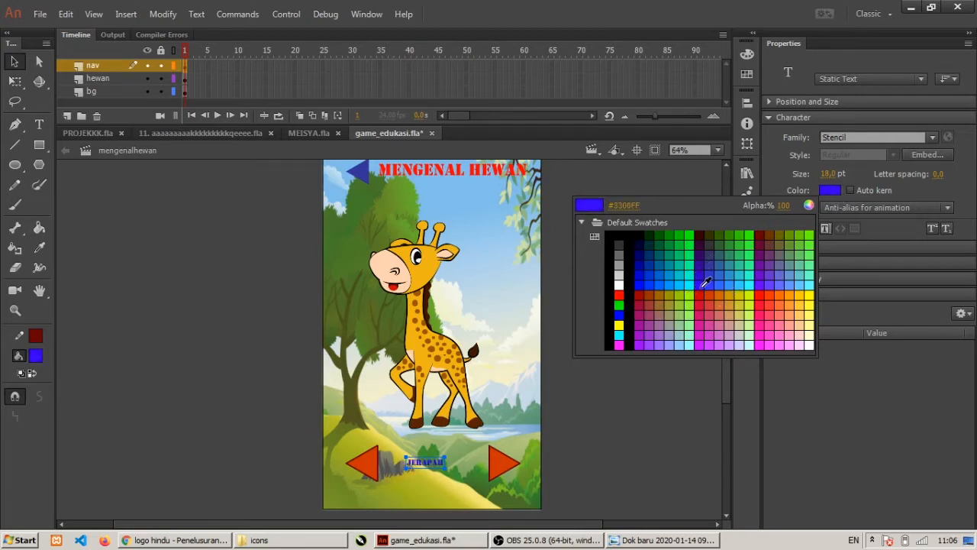
pyautogui.click(761, 293)
# - Recolour the MENGENAL HEWAN title with the dark blue sampled from the arrow beside it
pyautogui.click(464, 218)
pyautogui.click(439, 179)
pyautogui.click(829, 192)
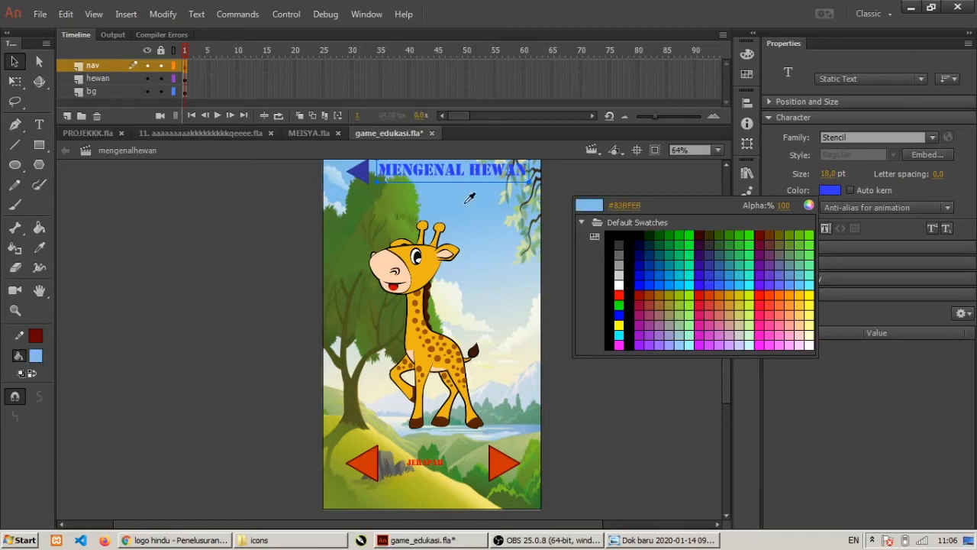
pyautogui.click(364, 173)
pyautogui.click(598, 212)
pyautogui.scroll(2, 597, 214)
pyautogui.scroll(-2, 597, 223)
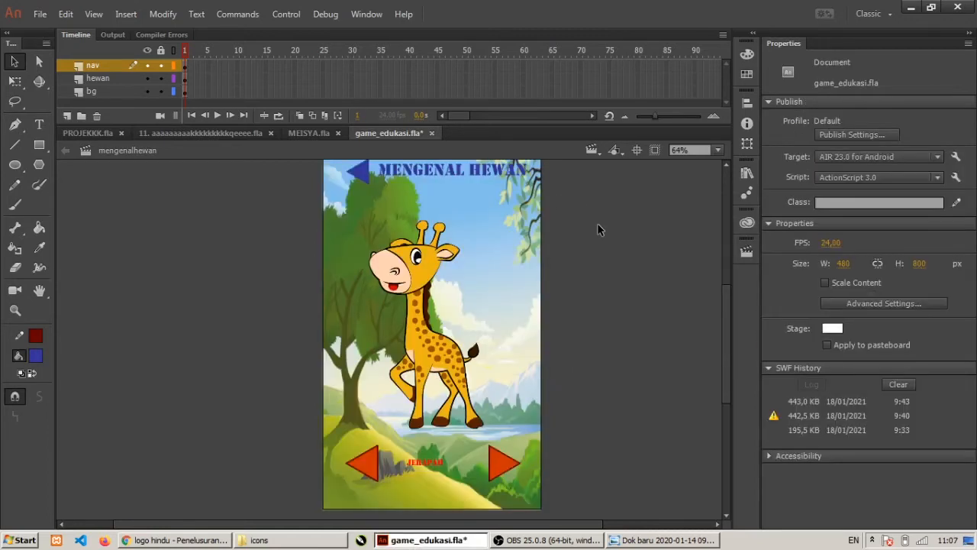
# - Change the MENGENAL HEWAN title's font family to Super Boom
pyautogui.click(483, 184)
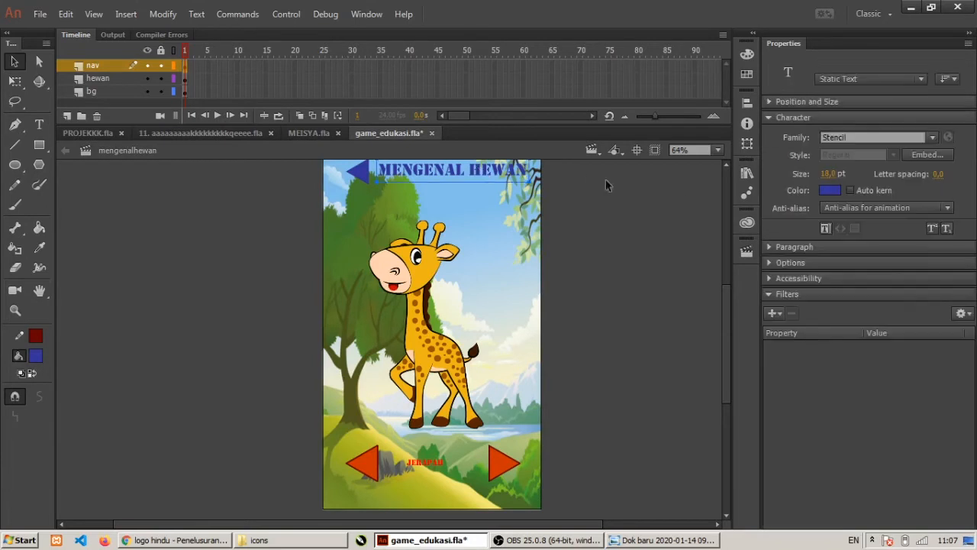
pyautogui.click(933, 137)
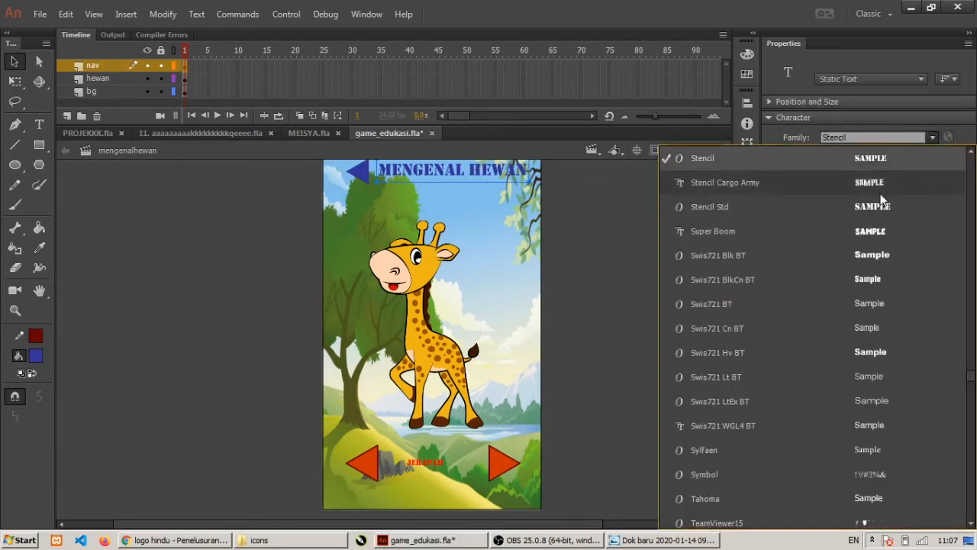
pyautogui.click(885, 231)
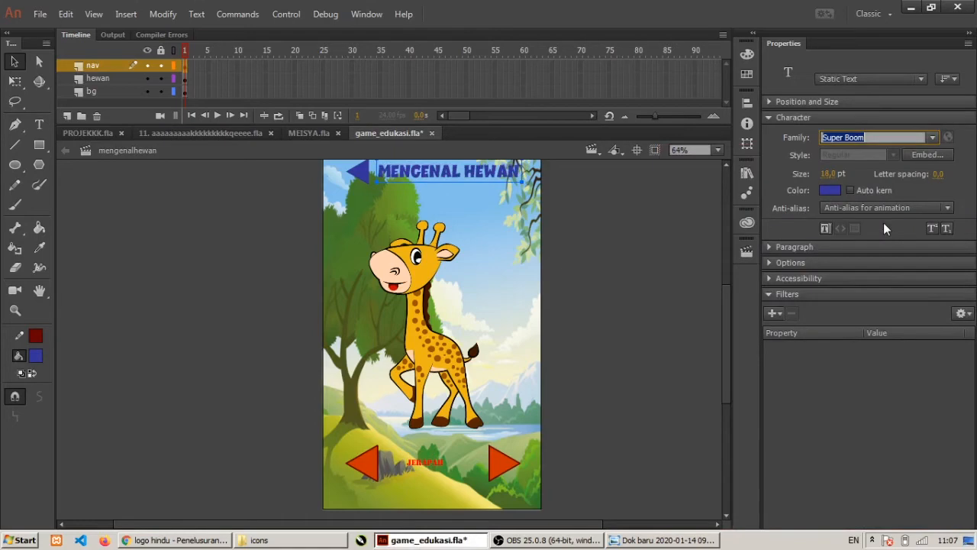
pyautogui.click(605, 194)
pyautogui.scroll(5, 555, 240)
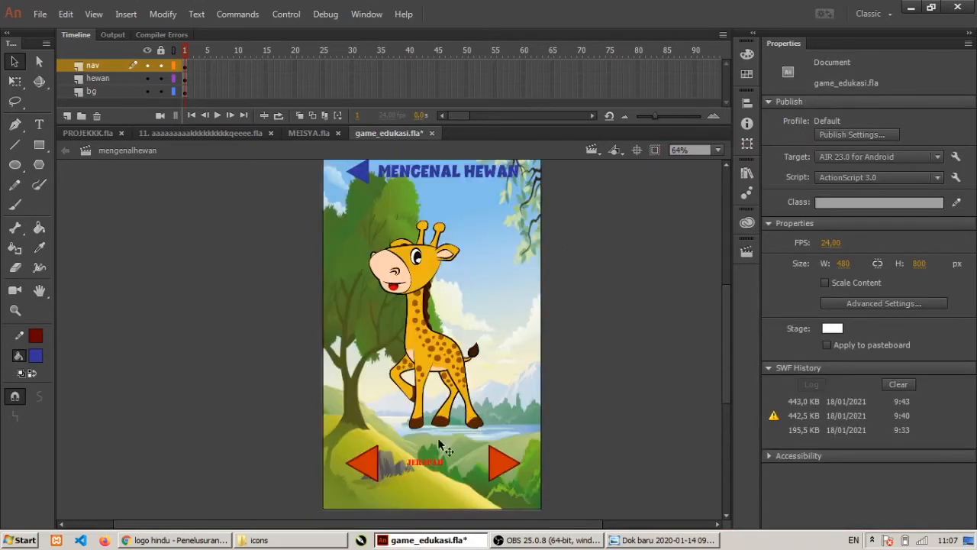
# - Change the JERAPAH label's font family to Super Boom
pyautogui.click(432, 467)
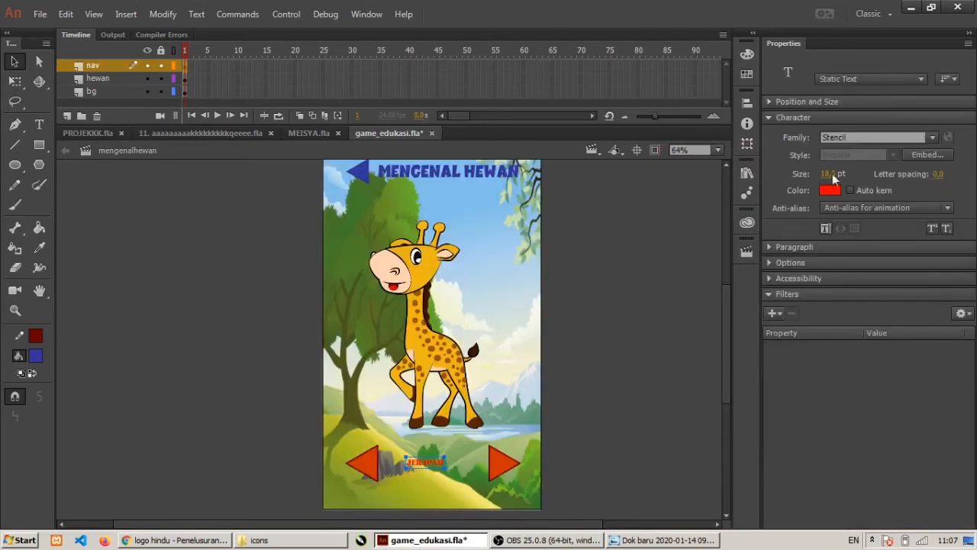
pyautogui.click(933, 138)
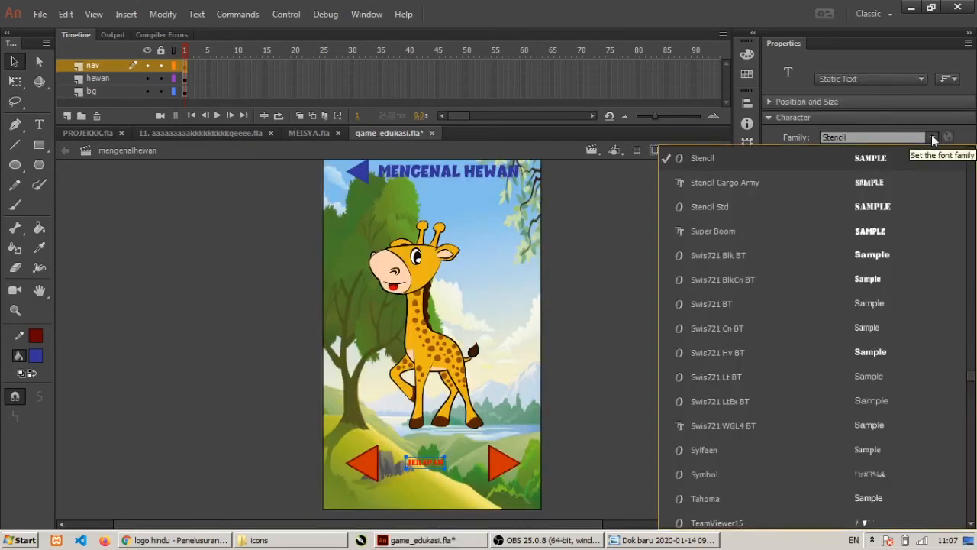
pyautogui.click(882, 231)
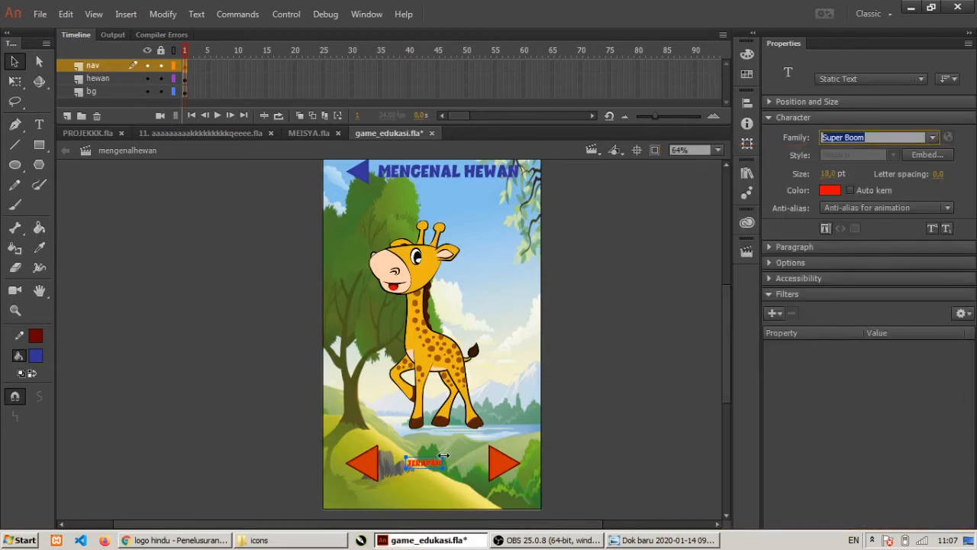
# - Enlarge the JERAPAH label with Free Transform so it fills most of the gap between the two red arrows
pyautogui.press('Escape')
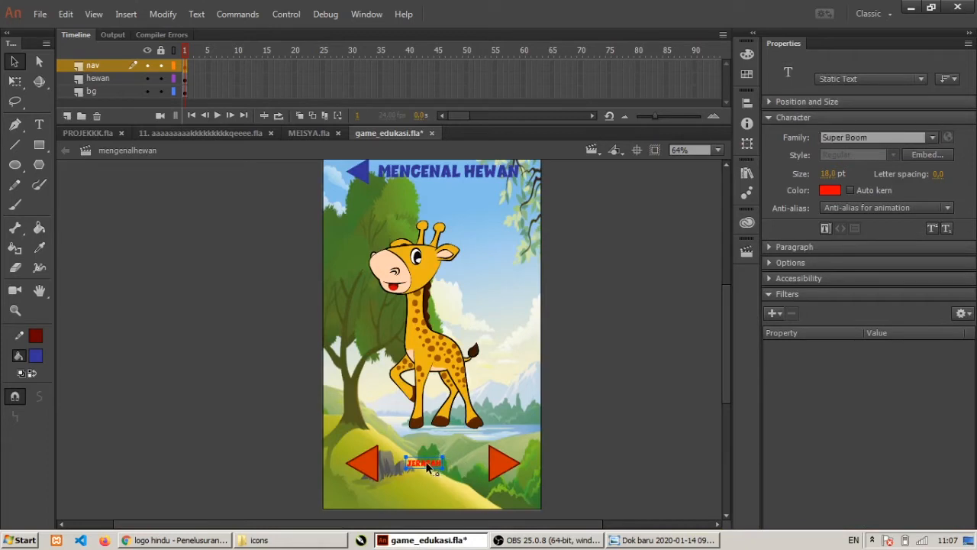
pyautogui.press('q')
pyautogui.moveTo(446, 456)
pyautogui.mouseDown()
pyautogui.moveTo(471, 436)
pyautogui.moveTo(467, 459)
pyautogui.moveTo(477, 456)
pyautogui.moveTo(459, 466)
pyautogui.mouseUp()
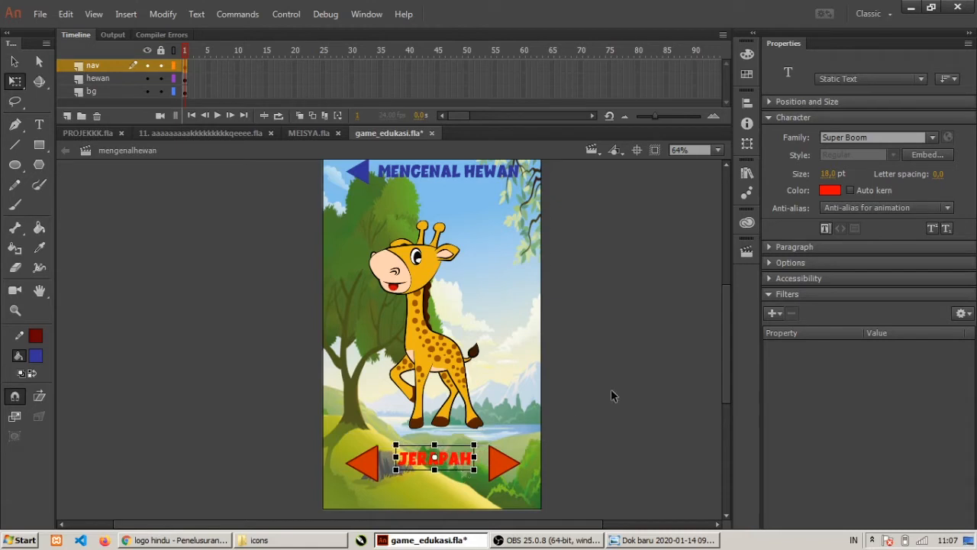
# - Nudge the enlarged JERAPAH label down until it sits level with and centred between the red arrows, and deselect it
pyautogui.press('Down')
pyautogui.press('Down')
pyautogui.press('Down')
pyautogui.press('Down')
pyautogui.press('Down')
pyautogui.press('Down')
pyautogui.press('Down')
pyautogui.press('Down')
pyautogui.press('Down')
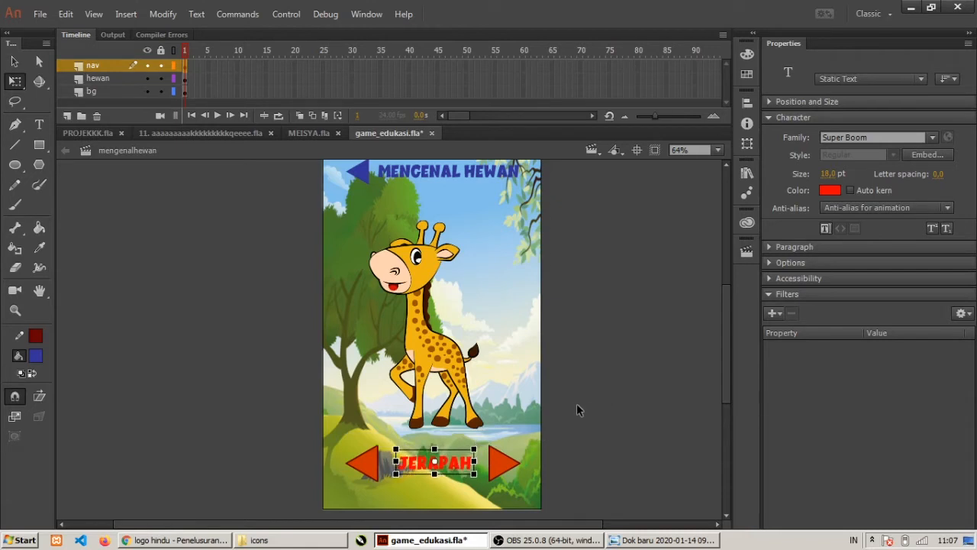
pyautogui.press('Left')
pyautogui.press('Left')
pyautogui.press('Left')
pyautogui.press('Down')
pyautogui.press('Right')
pyautogui.press('Right')
pyautogui.press('Right')
pyautogui.click(601, 357)
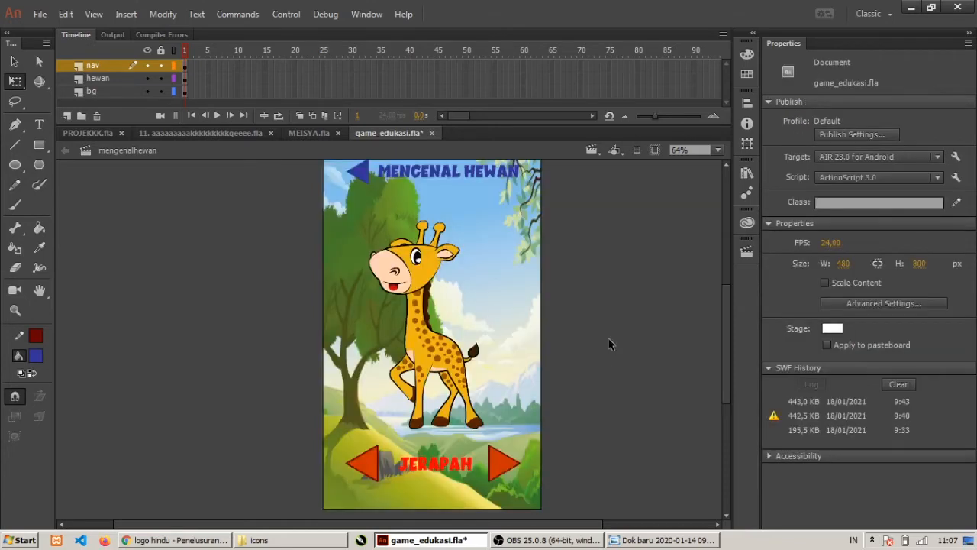
# - Move the MENGENAL HEWAN title and the blue back arrow together slightly down from the stage's upper edge
pyautogui.scroll(3, 450, 214)
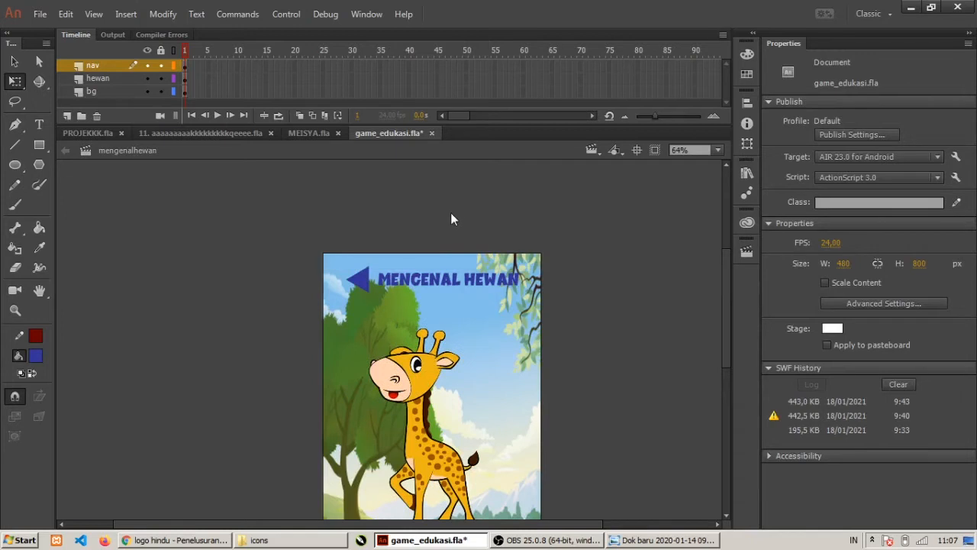
pyautogui.click(419, 282)
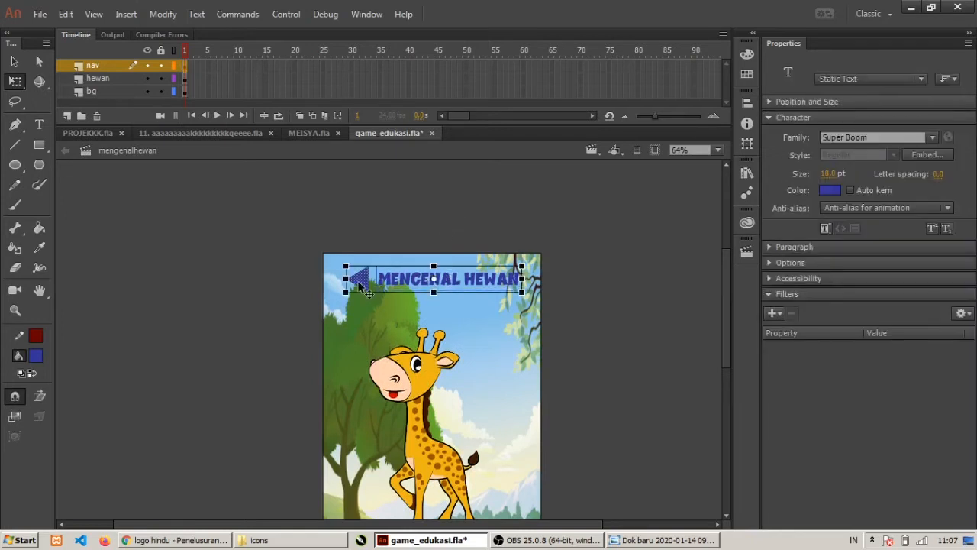
pyautogui.keyDown('shift'); pyautogui.click(359, 285); pyautogui.keyUp('shift')
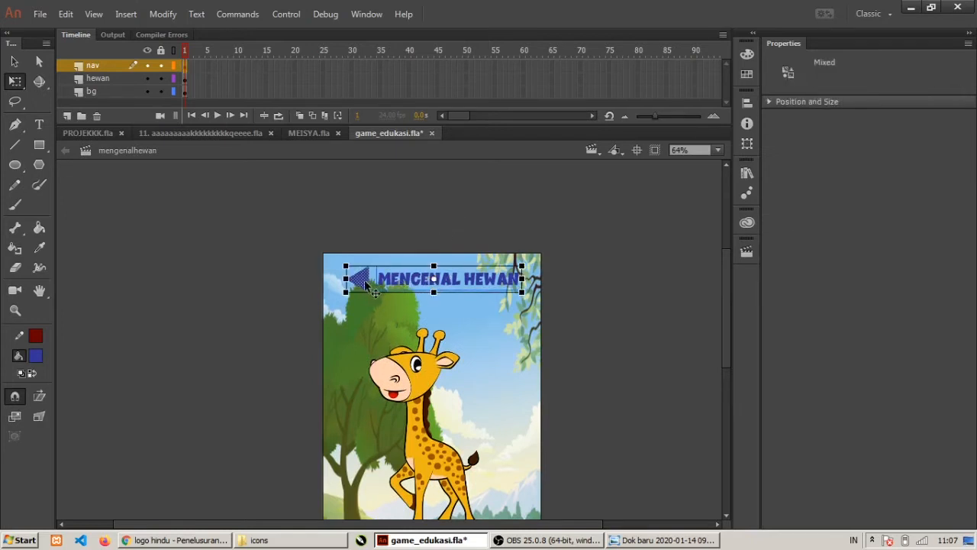
pyautogui.moveTo(397, 283); pyautogui.dragTo(397, 297)
pyautogui.click(643, 270)
# - Insert keyframes at frame 2 on the nav, hewan and bg layers
pyautogui.scroll(-3, 645, 269)
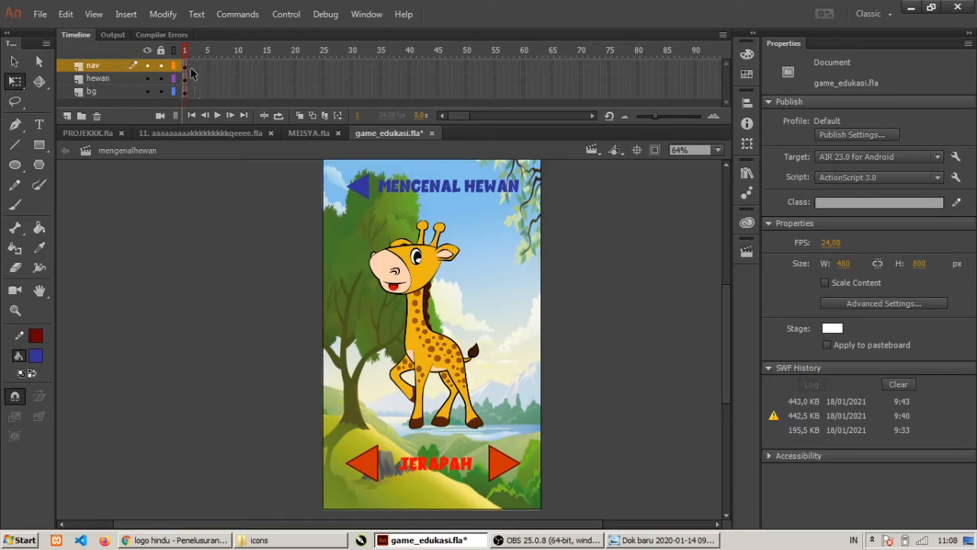
pyautogui.rightClick(189, 92)
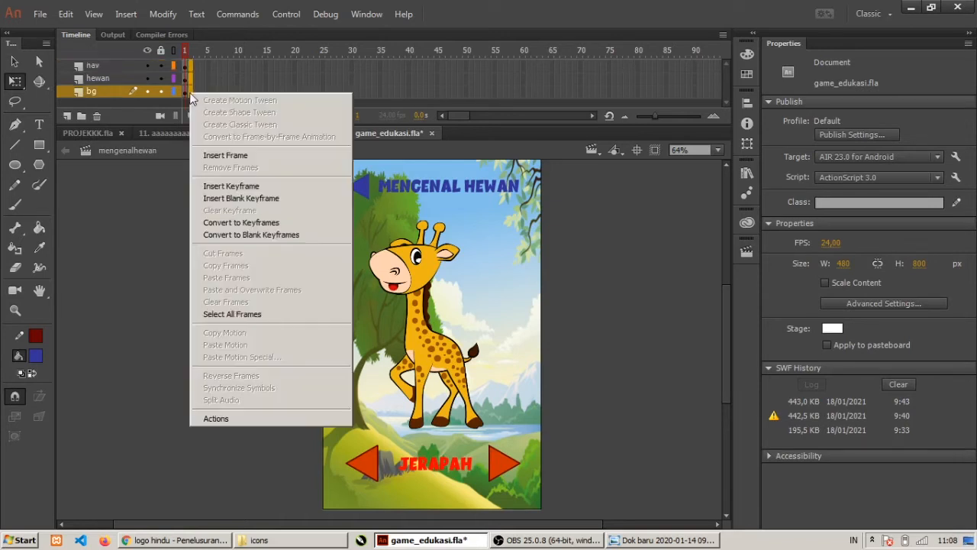
pyautogui.click(233, 186)
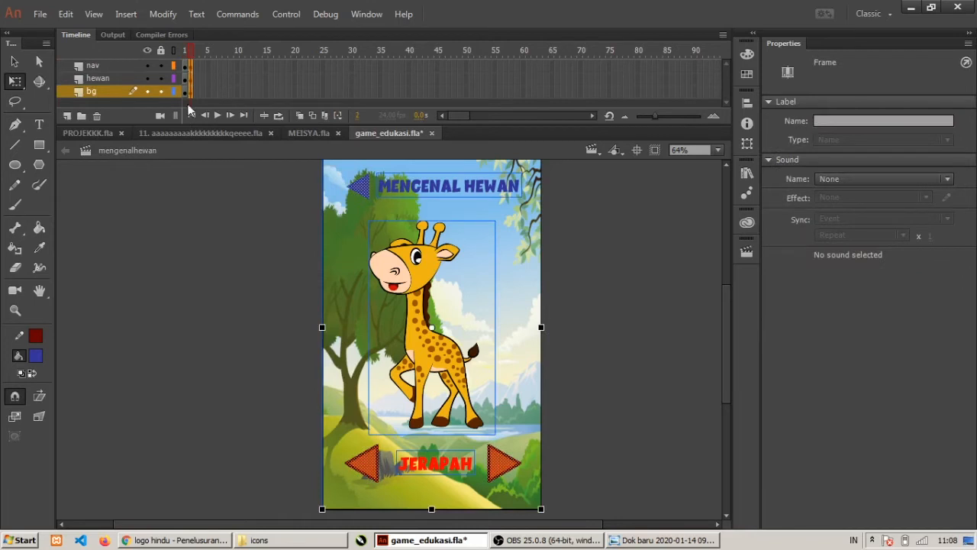
pyautogui.click(247, 218)
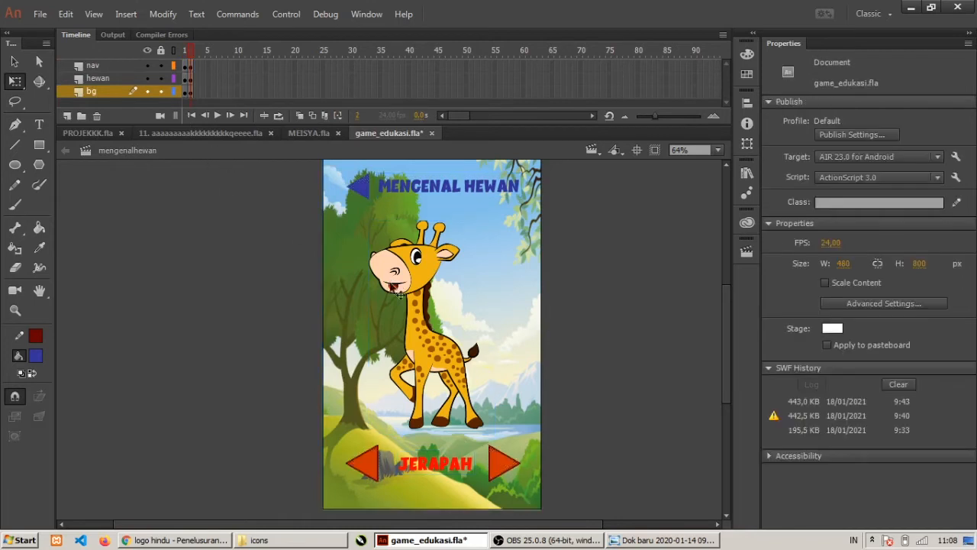
# - Replace the giraffe on frame 2 of the hewan layer with singa.png from the library
pyautogui.click(431, 328)
pyautogui.press('Delete')
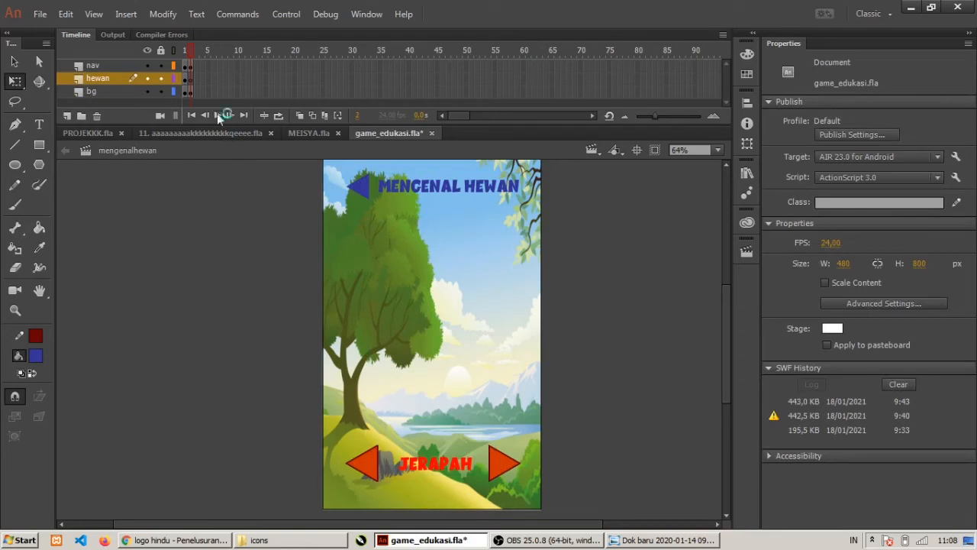
pyautogui.click(184, 52)
pyautogui.click(192, 51)
pyautogui.click(747, 172)
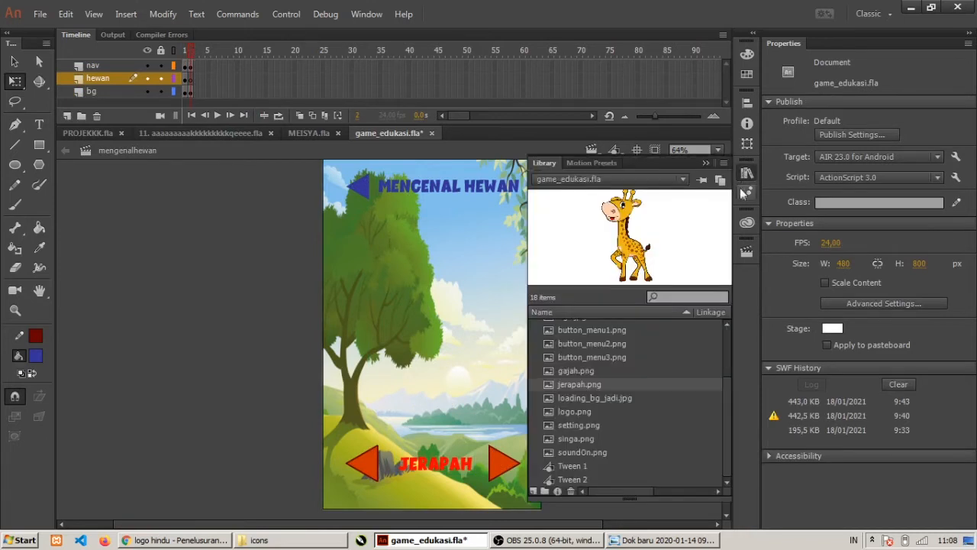
pyautogui.moveTo(576, 438); pyautogui.dragTo(426, 361)
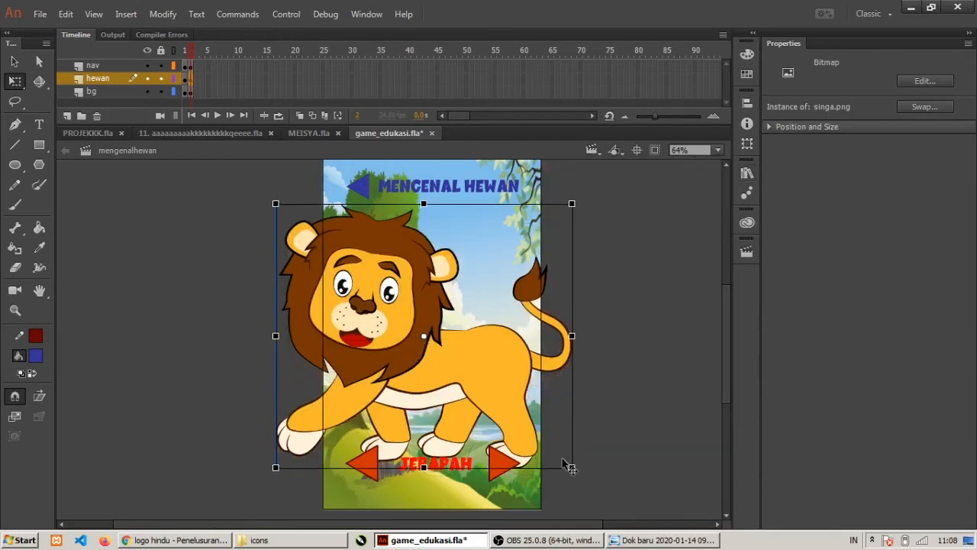
# - Scale the lion down to fit within the stage width and centre it above the red arrows
pyautogui.moveTo(566, 463); pyautogui.dragTo(474, 390)
pyautogui.moveTo(424, 335); pyautogui.dragTo(482, 367)
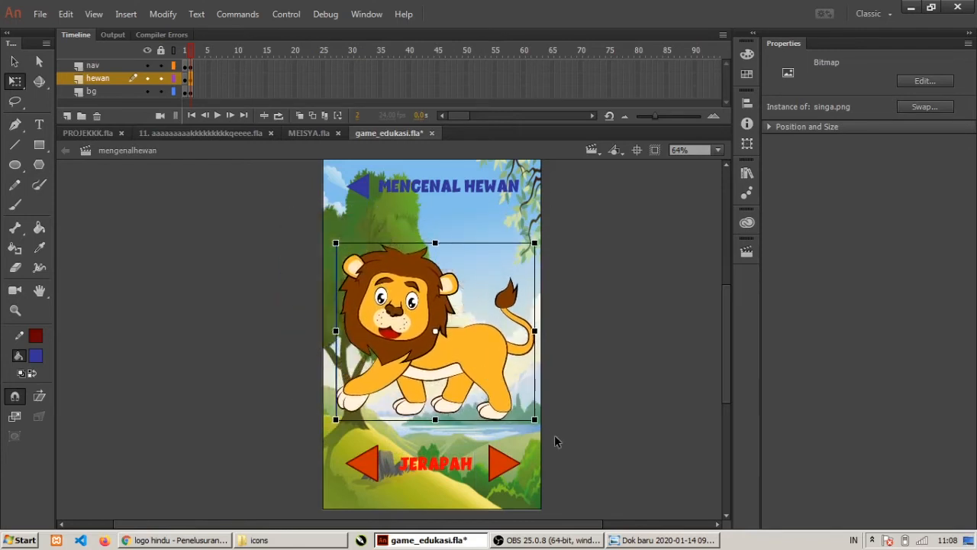
pyautogui.moveTo(535, 418); pyautogui.dragTo(514, 396)
pyautogui.moveTo(475, 344); pyautogui.dragTo(481, 355)
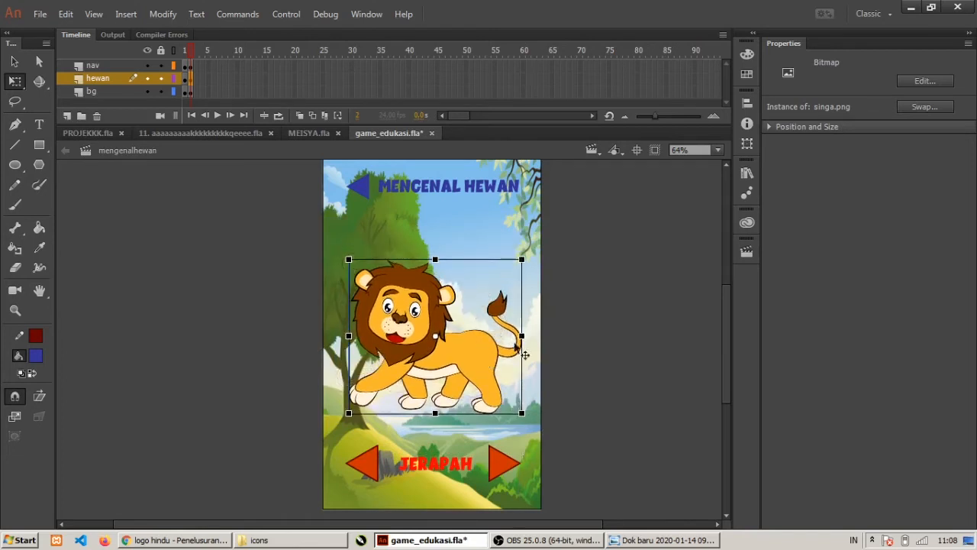
pyautogui.click(638, 336)
# - Change the animal name label on frame 2 to SINGA and recentre it between the red arrows
pyautogui.doubleClick(433, 466)
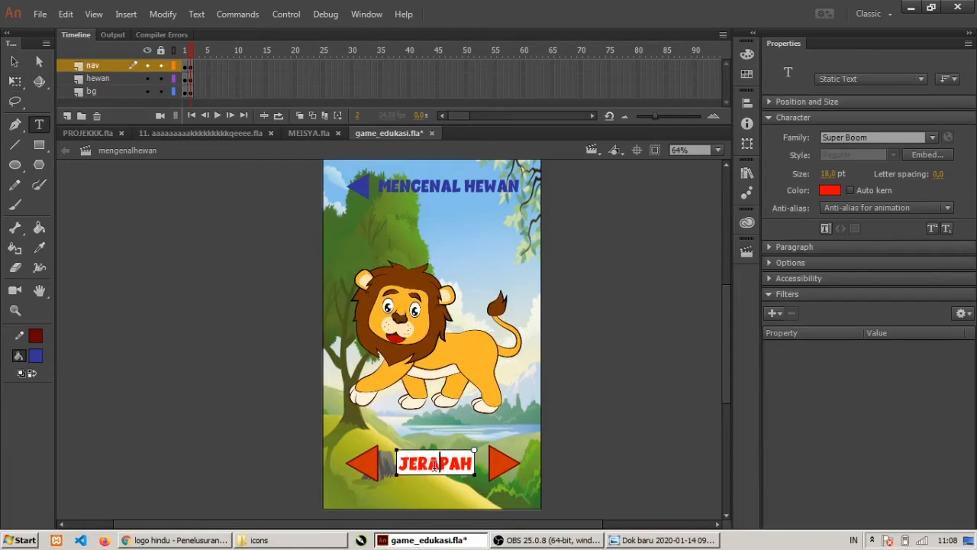
pyautogui.write('SINGA')
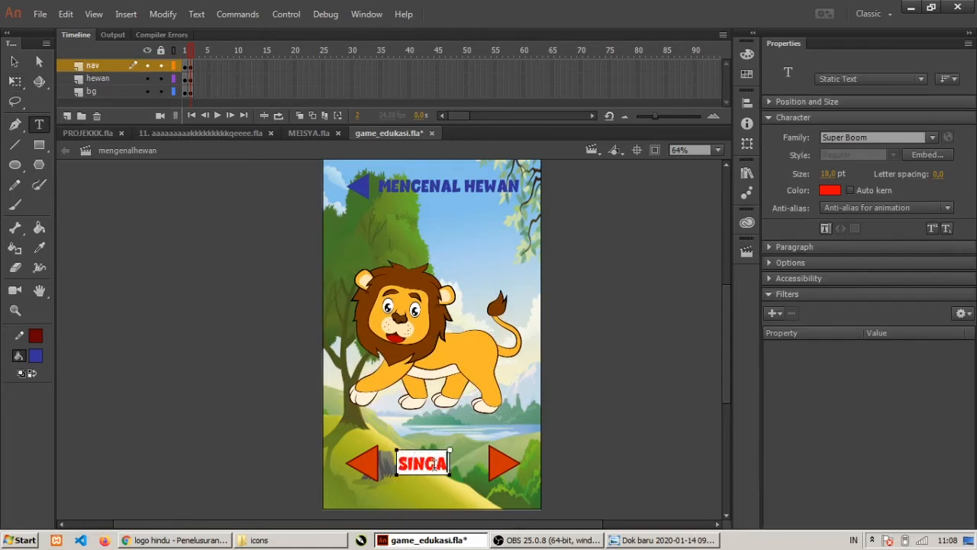
pyautogui.click(14, 61)
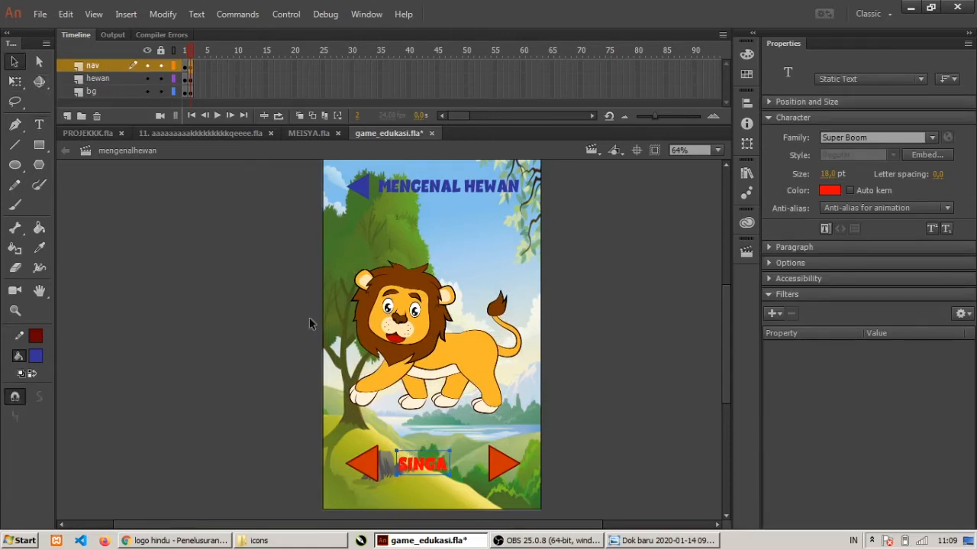
pyautogui.moveTo(419, 464); pyautogui.dragTo(440, 469)
pyautogui.click(602, 333)
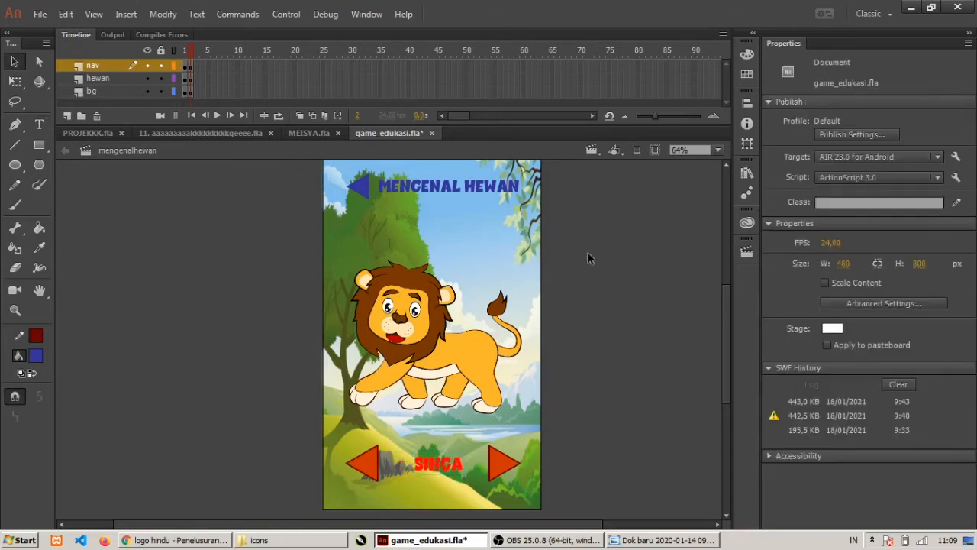
# - Insert keyframes at frame 3 on the nav, hewan and bg layers
pyautogui.moveTo(196, 70); pyautogui.dragTo(196, 96)
pyautogui.rightClick(196, 98)
pyautogui.click(259, 190)
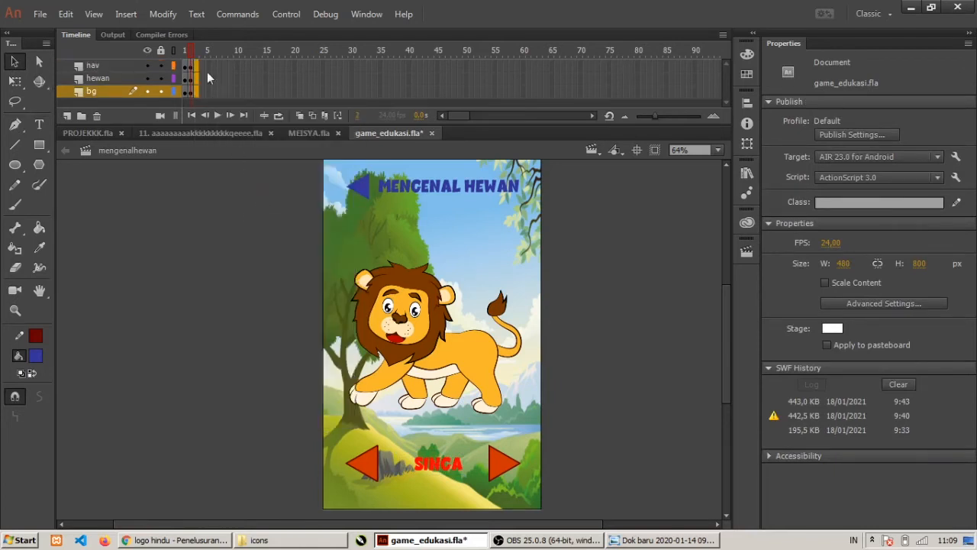
pyautogui.click(299, 264)
# - Replace the lion on frame 3 of the hewan layer with gajah.png from the library
pyautogui.click(442, 467)
pyautogui.click(449, 471)
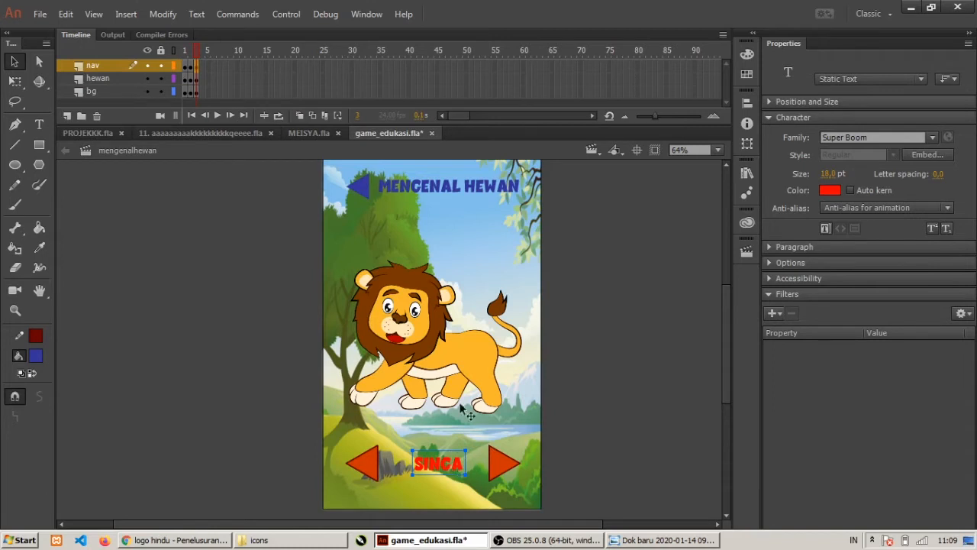
pyautogui.click(470, 368)
pyautogui.press('Delete')
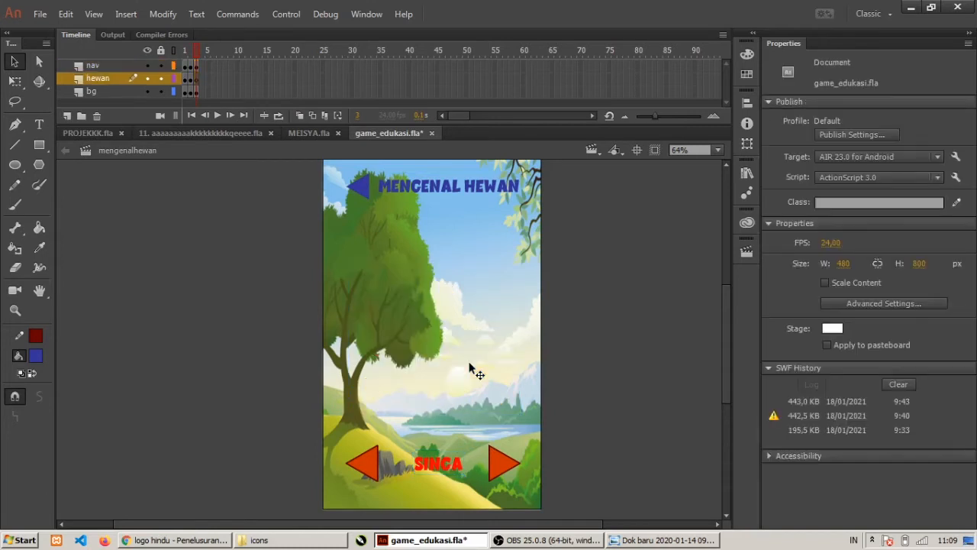
pyautogui.click(752, 177)
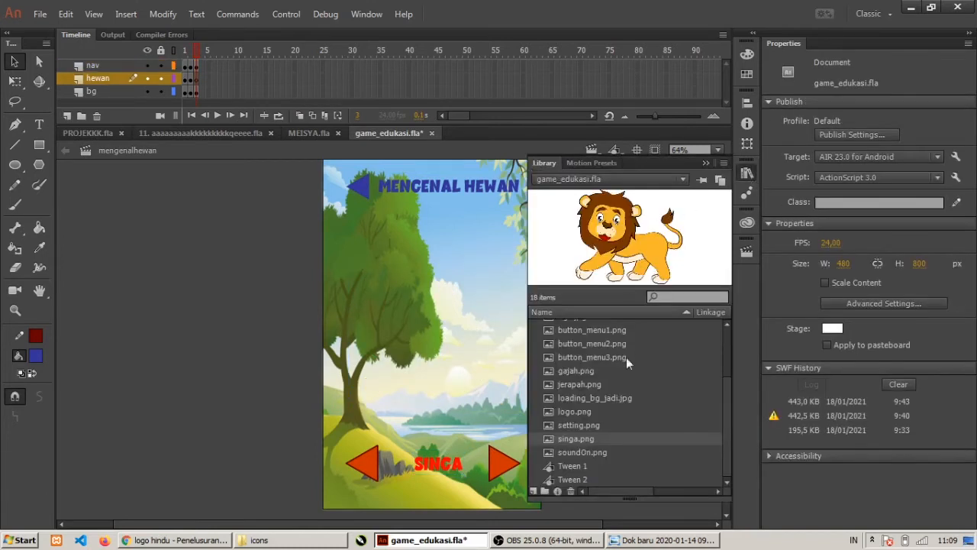
pyautogui.click(580, 375)
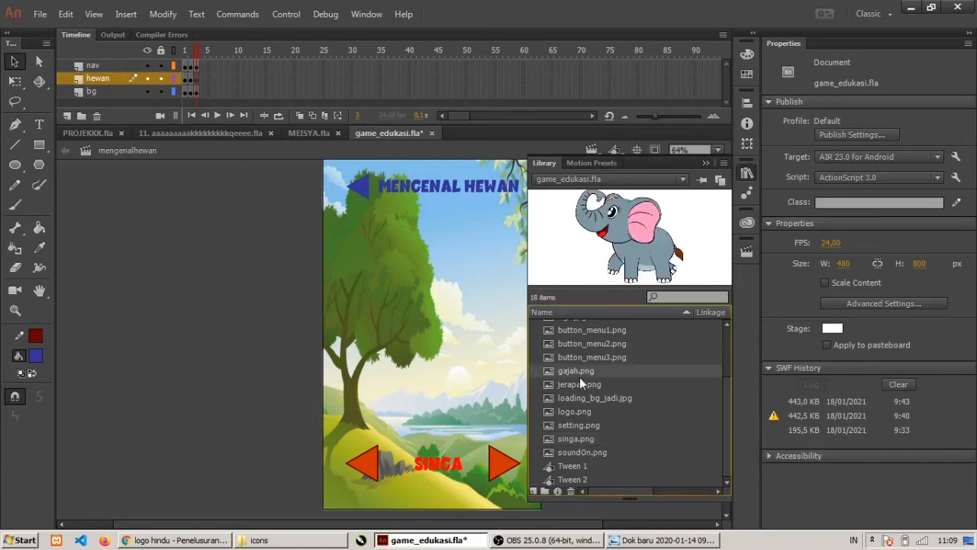
pyautogui.moveTo(639, 240); pyautogui.dragTo(433, 339)
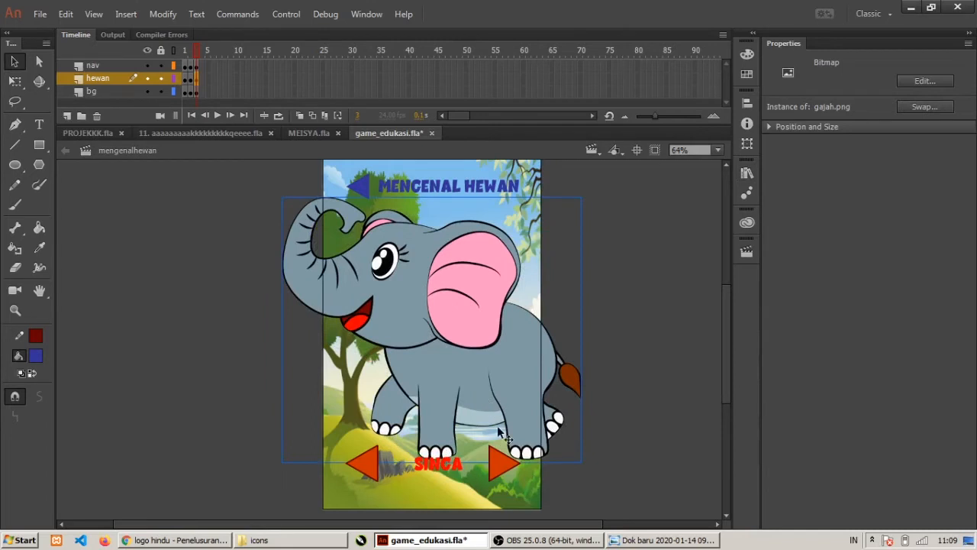
# - Scale the elephant down with Free Transform to fit the stage and centre it above the red arrows
pyautogui.press('q')
pyautogui.moveTo(582, 462); pyautogui.dragTo(492, 395)
pyautogui.moveTo(456, 349); pyautogui.dragTo(493, 390)
pyautogui.moveTo(320, 239); pyautogui.dragTo(333, 255)
pyautogui.moveTo(454, 349); pyautogui.dragTo(461, 374)
pyautogui.click(582, 371)
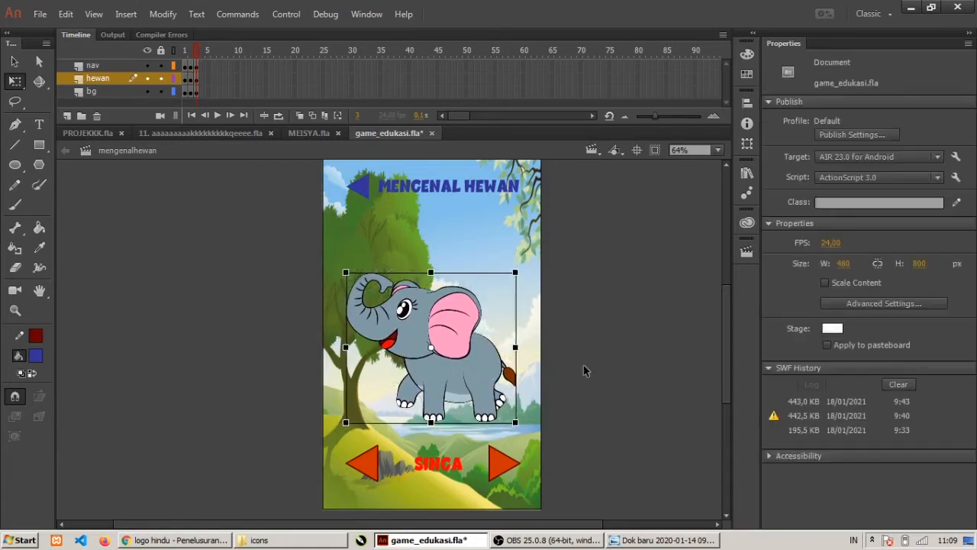
# - Change the animal name label on frame 3 to GAJAH and recentre it between the red arrows
pyautogui.doubleClick(443, 464)
pyautogui.doubleClick(460, 468)
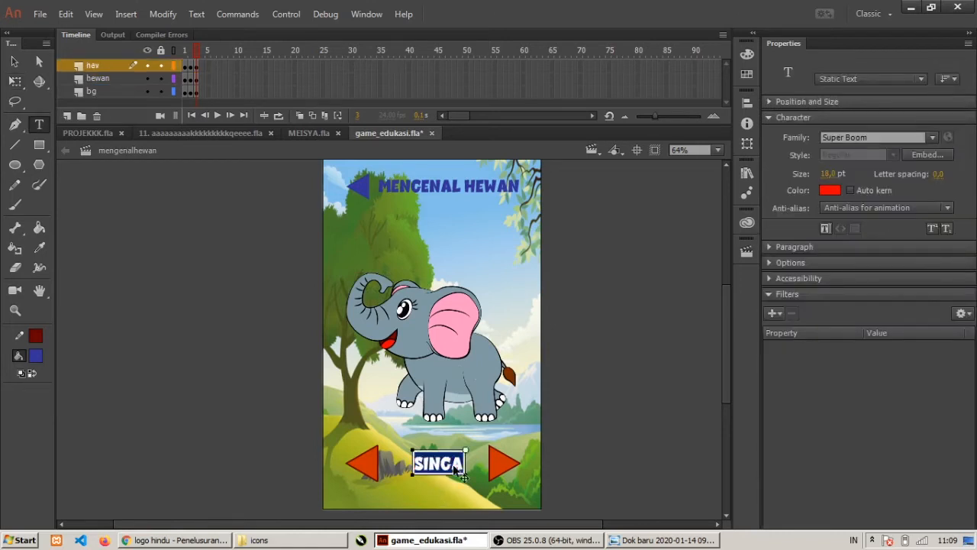
pyautogui.write('J')
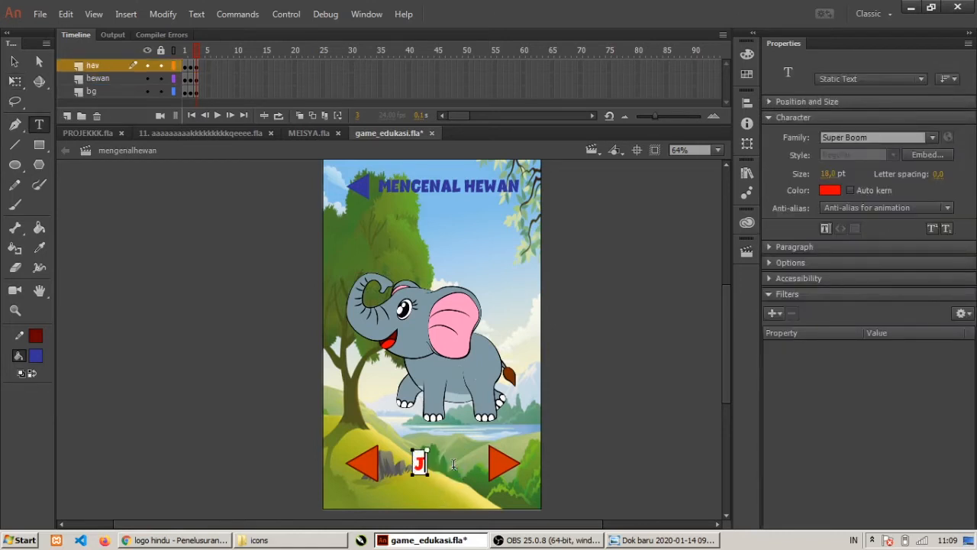
pyautogui.press('BackSpace')
pyautogui.write('GAJAH')
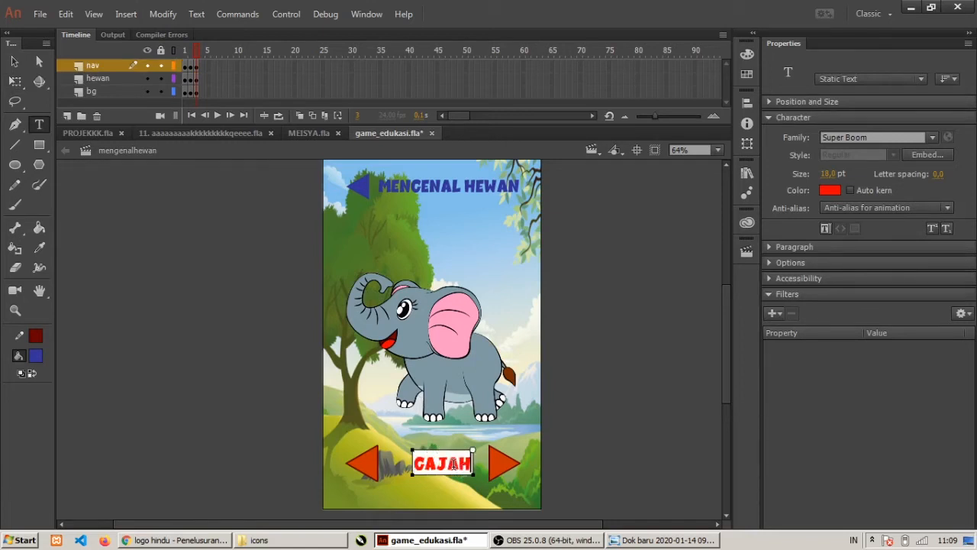
pyautogui.click(13, 61)
pyautogui.moveTo(462, 469); pyautogui.dragTo(457, 473)
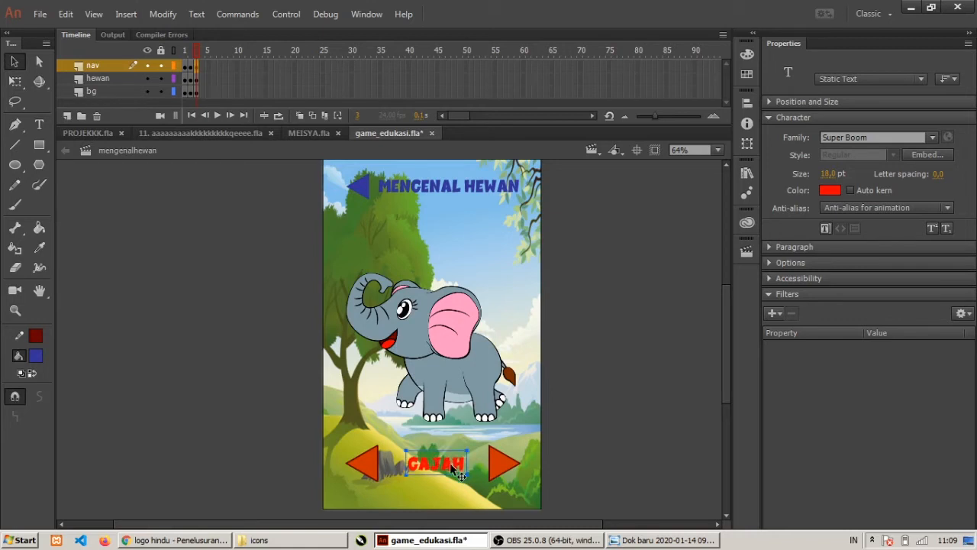
pyautogui.click(588, 424)
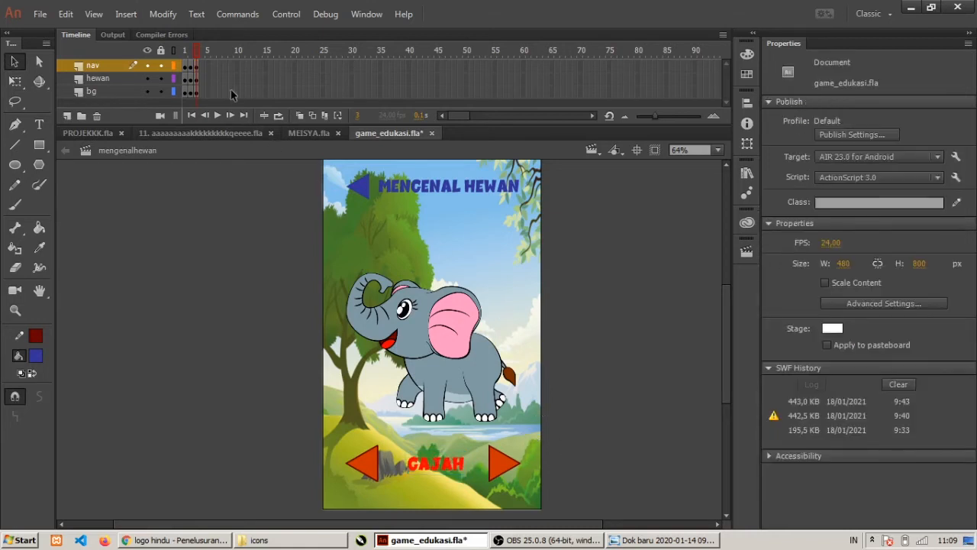
# - Step through frames 1 to 3 to review the giraffe, lion and elephant pages
pyautogui.click(186, 53)
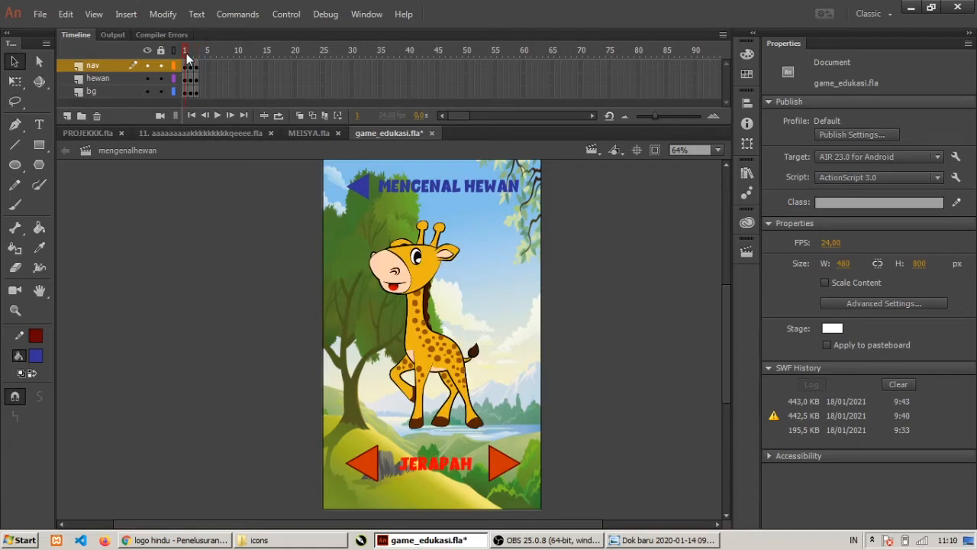
pyautogui.click(191, 52)
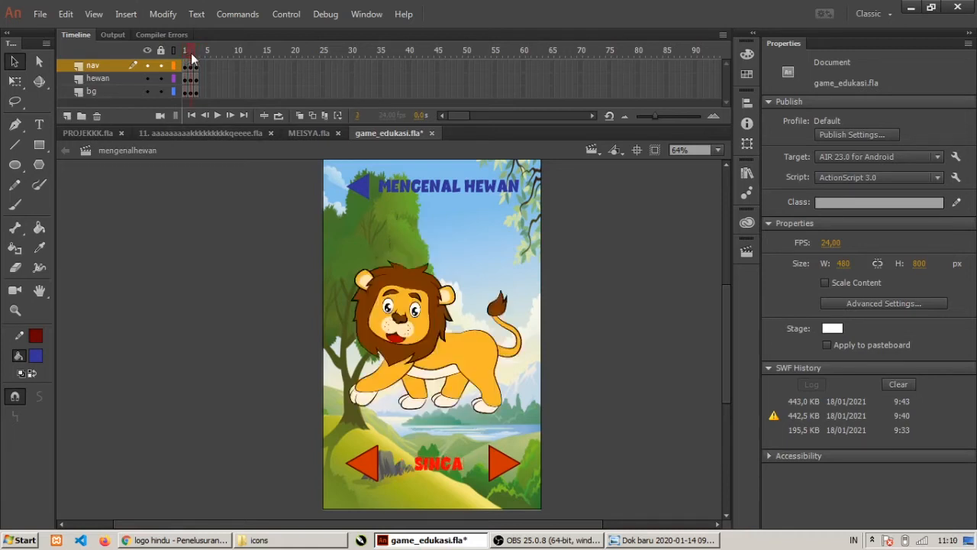
pyautogui.click(197, 54)
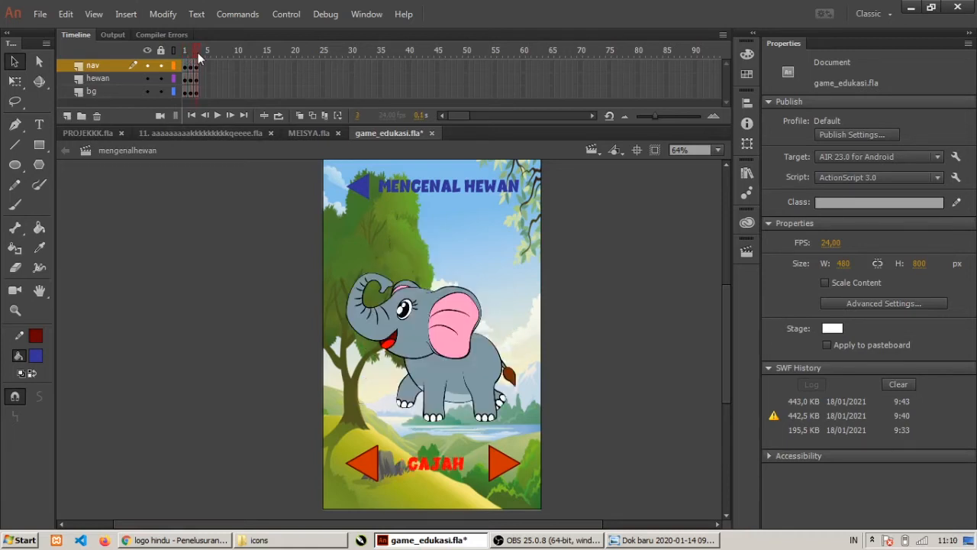
# - Recheck the lion and elephant frames of the mengenalhewan scene and return to the giraffe on frame 1
pyautogui.click(186, 53)
pyautogui.click(192, 53)
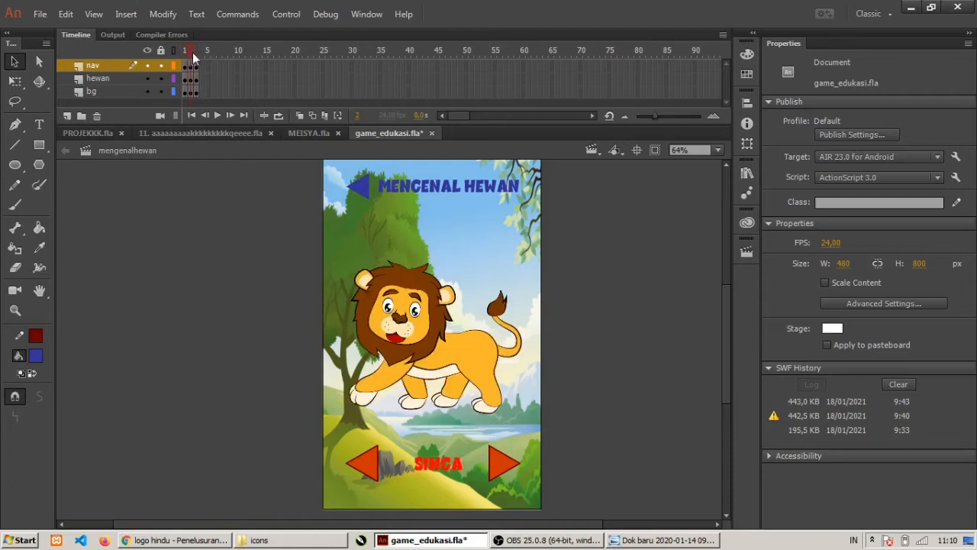
pyautogui.click(196, 54)
pyautogui.click(188, 52)
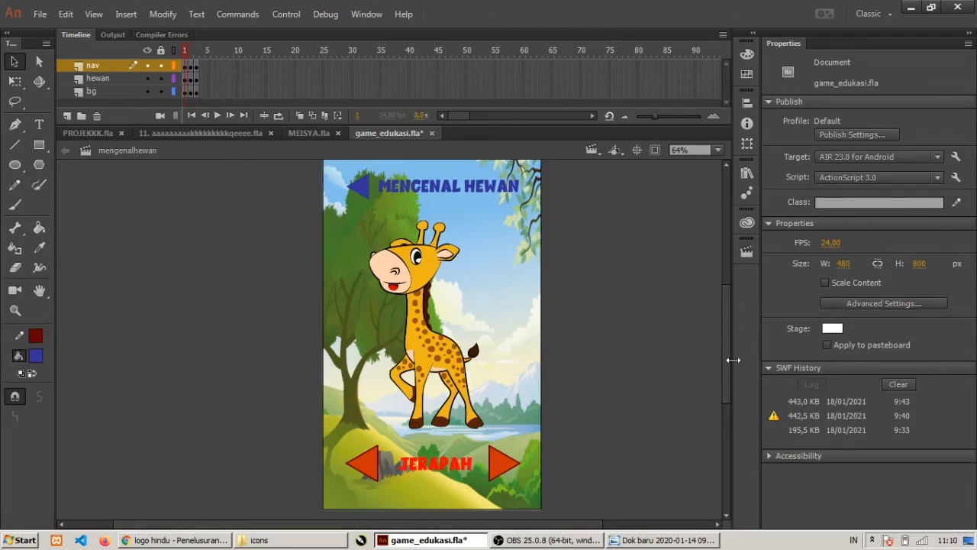
# - Switch to the sketch Dok baru 2020-01-14 09.jpg in Windows Photo Viewer and compare its giraffe page with the Animate scene
pyautogui.click(660, 540)
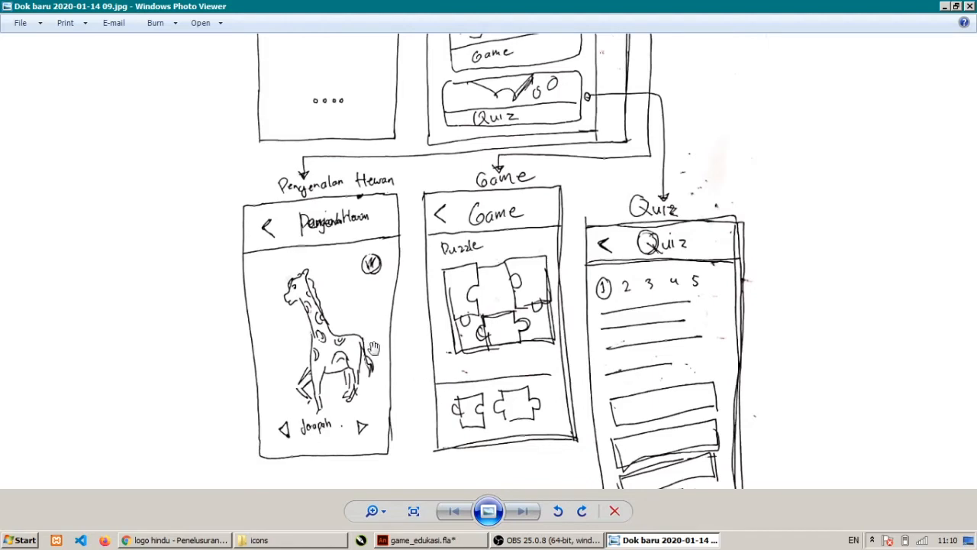
pyautogui.scroll(2, 386, 313)
pyautogui.moveTo(494, 271); pyautogui.dragTo(544, 147)
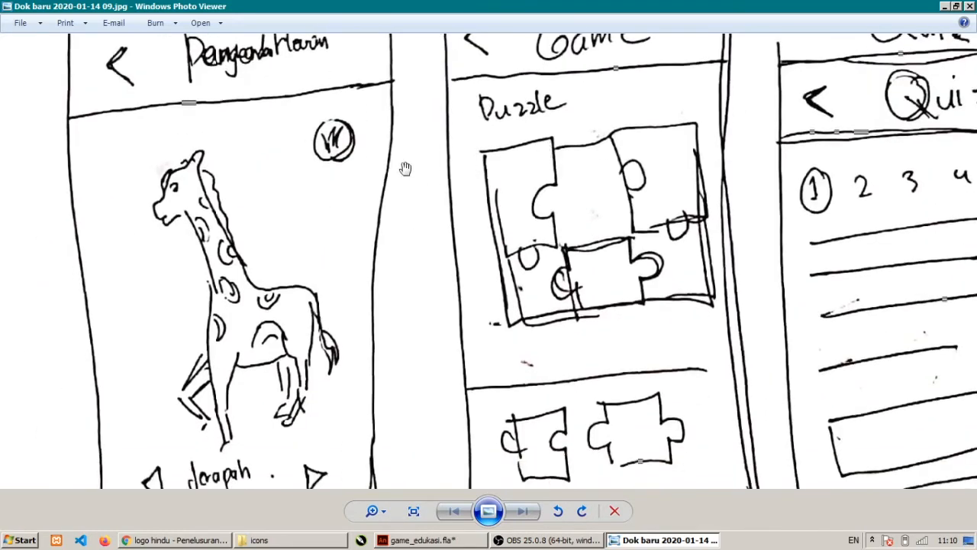
pyautogui.moveTo(341, 167); pyautogui.dragTo(341, 157)
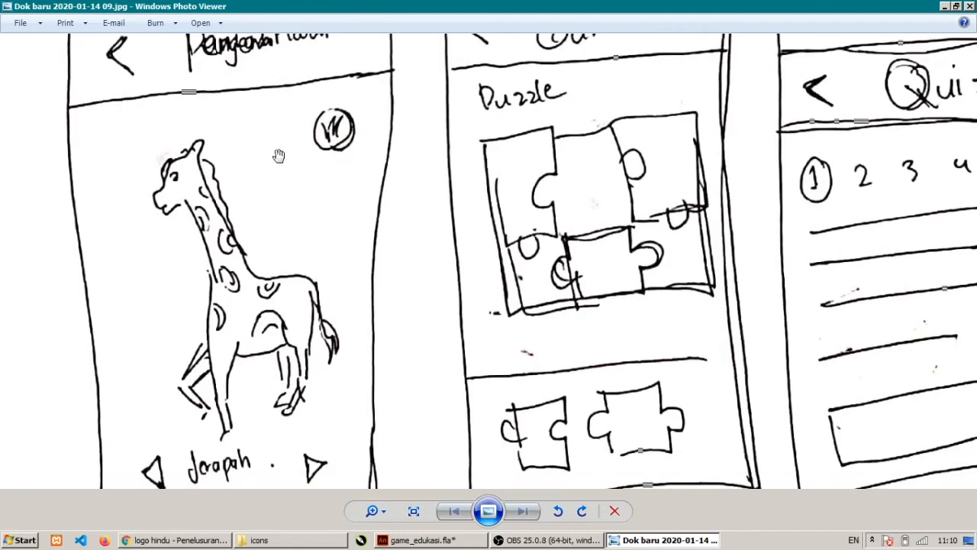
pyautogui.moveTo(359, 152); pyautogui.dragTo(368, 138)
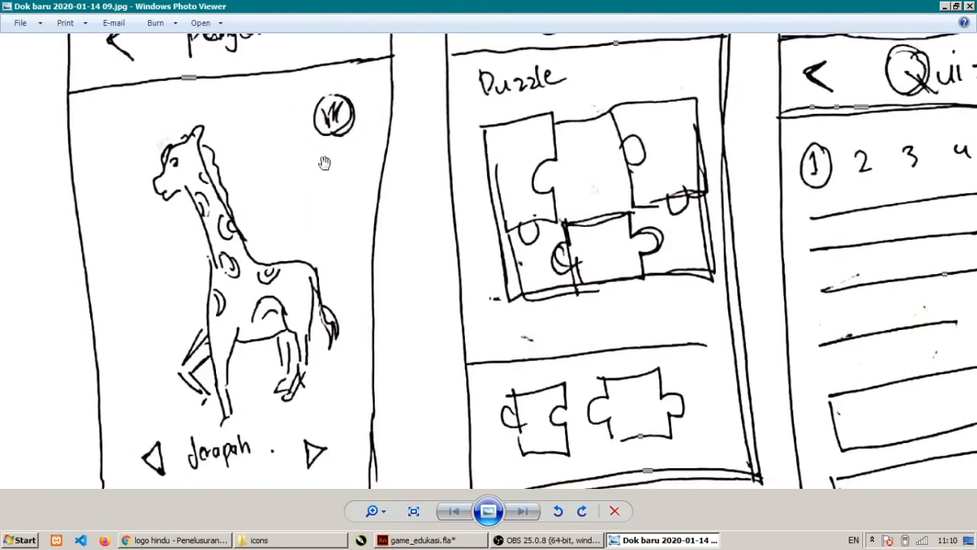
pyautogui.moveTo(319, 212)
pyautogui.mouseDown()
pyautogui.moveTo(334, 120)
pyautogui.moveTo(345, 150)
pyautogui.mouseUp()
pyautogui.hotkey('alt', 'Tab')
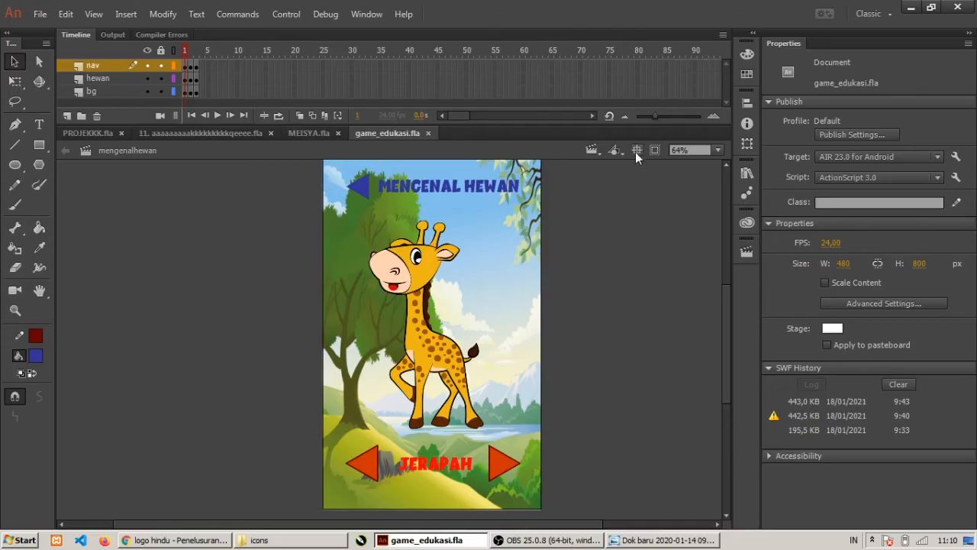
# - Reopen the sketch in Windows Photo Viewer, trace how the menu entries link to the animal, game and quiz pages, and close it
pyautogui.click(591, 151)
pyautogui.click(621, 244)
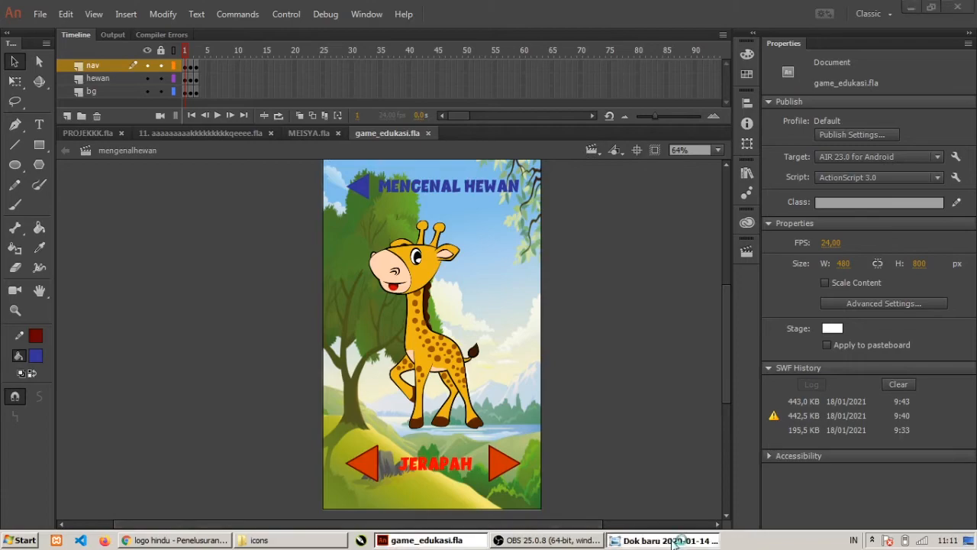
pyautogui.click(663, 540)
pyautogui.moveTo(769, 114)
pyautogui.mouseDown()
pyautogui.moveTo(699, 146)
pyautogui.moveTo(592, 134)
pyautogui.moveTo(614, 225)
pyautogui.mouseUp()
pyautogui.moveTo(474, 220); pyautogui.dragTo(539, 223)
pyautogui.moveTo(578, 238)
pyautogui.mouseDown()
pyautogui.moveTo(516, 288)
pyautogui.moveTo(497, 284)
pyautogui.mouseUp()
pyautogui.moveTo(634, 214)
pyautogui.mouseDown()
pyautogui.moveTo(607, 311)
pyautogui.moveTo(768, 326)
pyautogui.mouseUp()
pyautogui.moveTo(478, 309)
pyautogui.mouseDown()
pyautogui.moveTo(480, 190)
pyautogui.moveTo(443, 242)
pyautogui.moveTo(430, 349)
pyautogui.mouseUp()
pyautogui.moveTo(533, 225); pyautogui.dragTo(480, 329)
pyautogui.moveTo(476, 166); pyautogui.dragTo(468, 326)
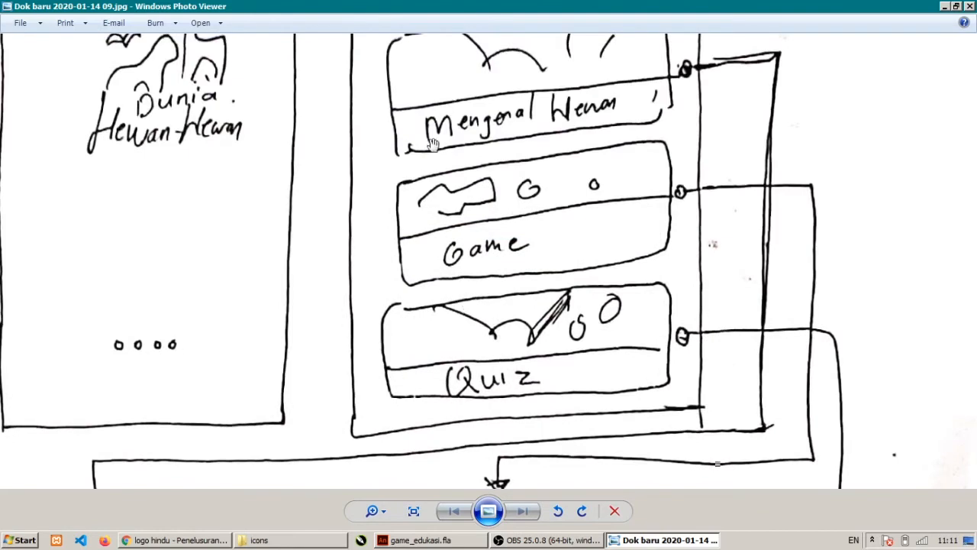
pyautogui.moveTo(546, 420)
pyautogui.mouseDown()
pyautogui.moveTo(634, 236)
pyautogui.moveTo(646, 56)
pyautogui.mouseUp()
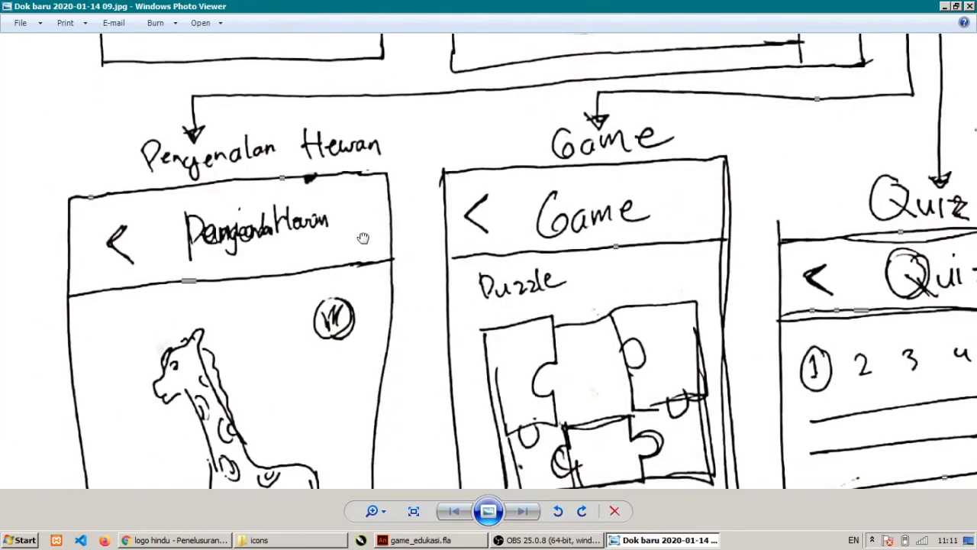
pyautogui.moveTo(363, 237); pyautogui.dragTo(364, 220)
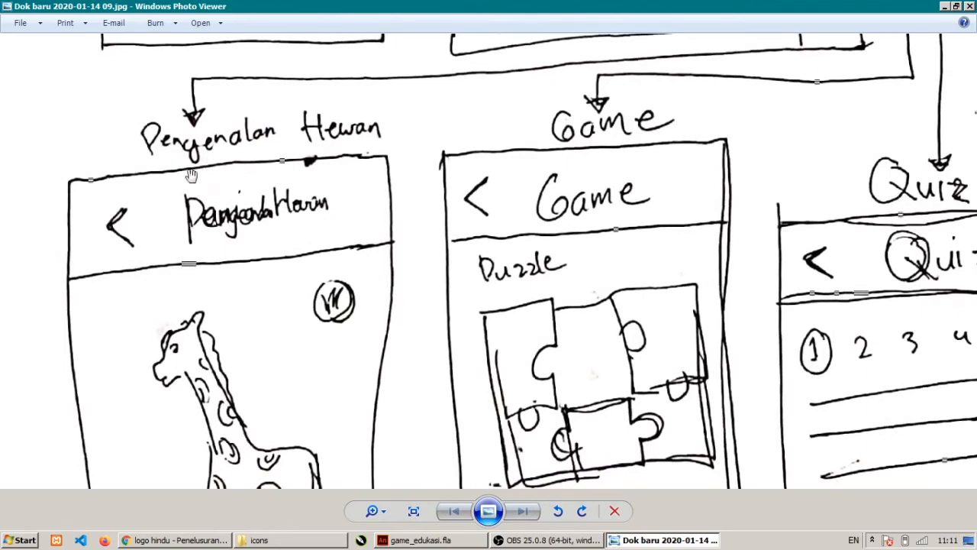
pyautogui.moveTo(195, 172)
pyautogui.mouseDown()
pyautogui.moveTo(230, 139)
pyautogui.moveTo(251, 303)
pyautogui.mouseUp()
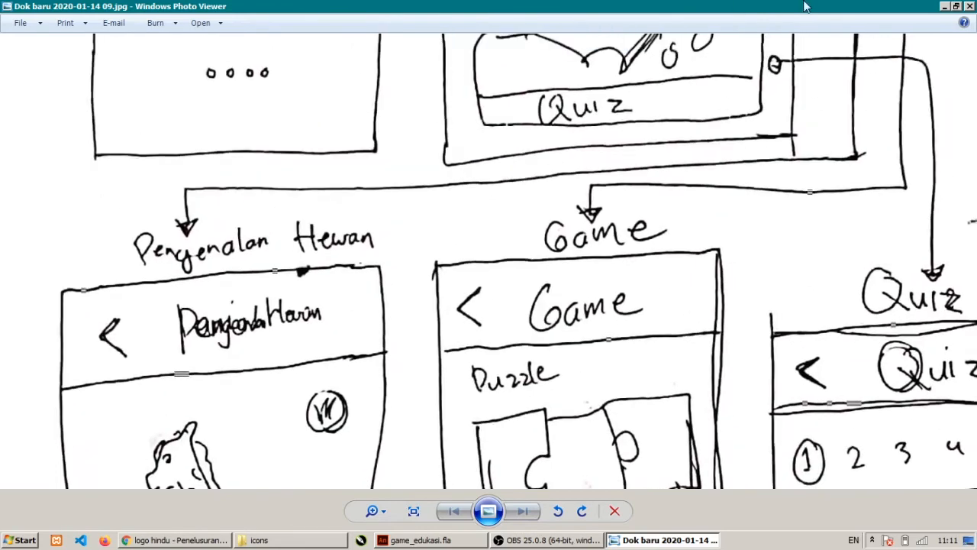
pyautogui.click(970, 6)
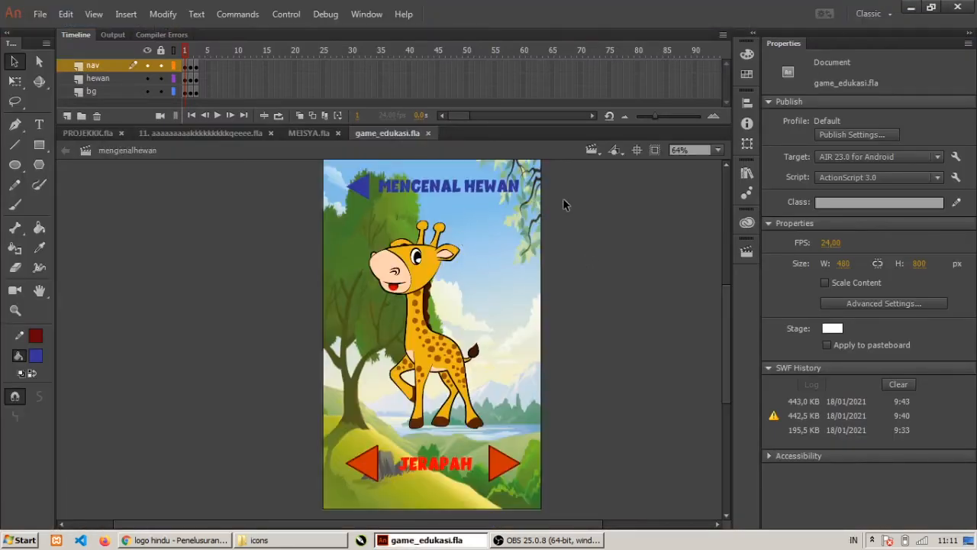
# - Convert the Mengenal Binatang image in the menuawal scene into a Button symbol
pyautogui.click(593, 150)
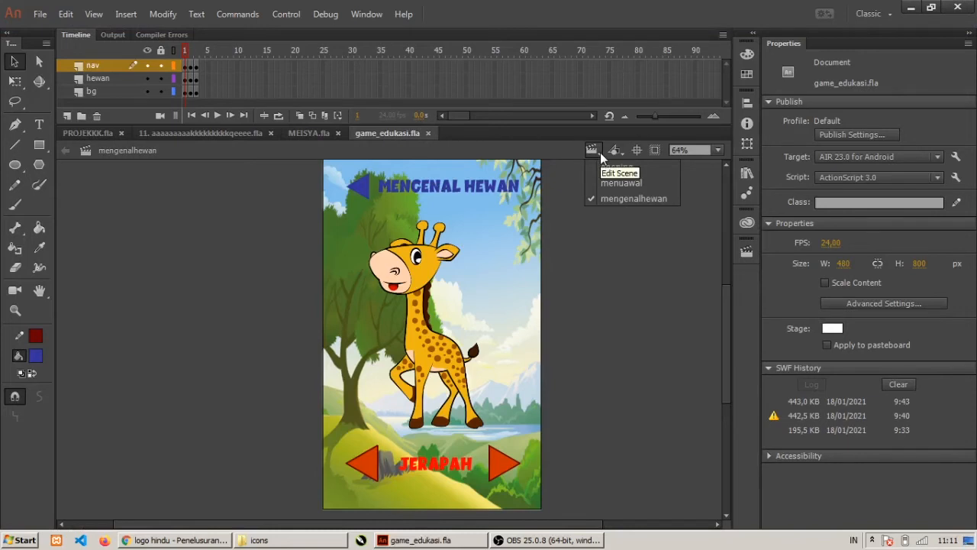
pyautogui.click(610, 183)
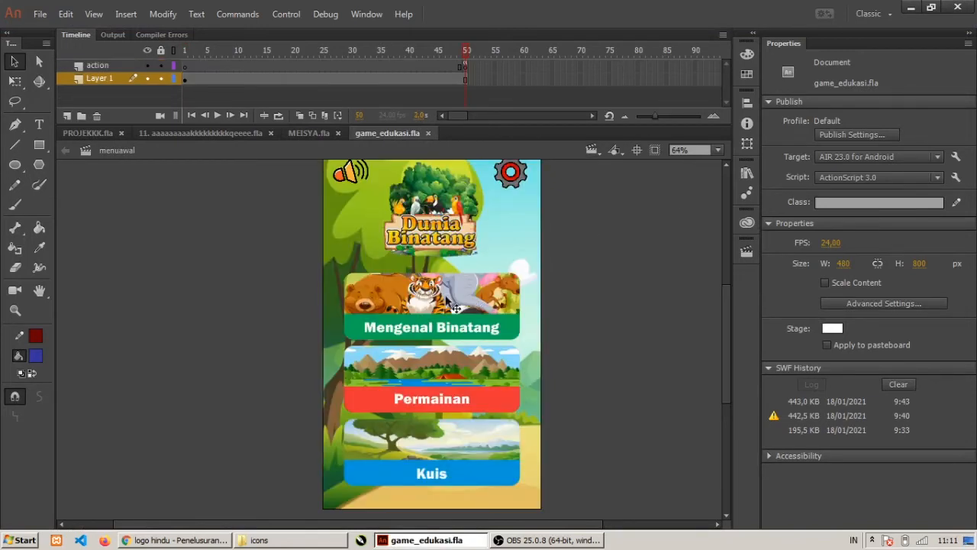
pyautogui.click(423, 299)
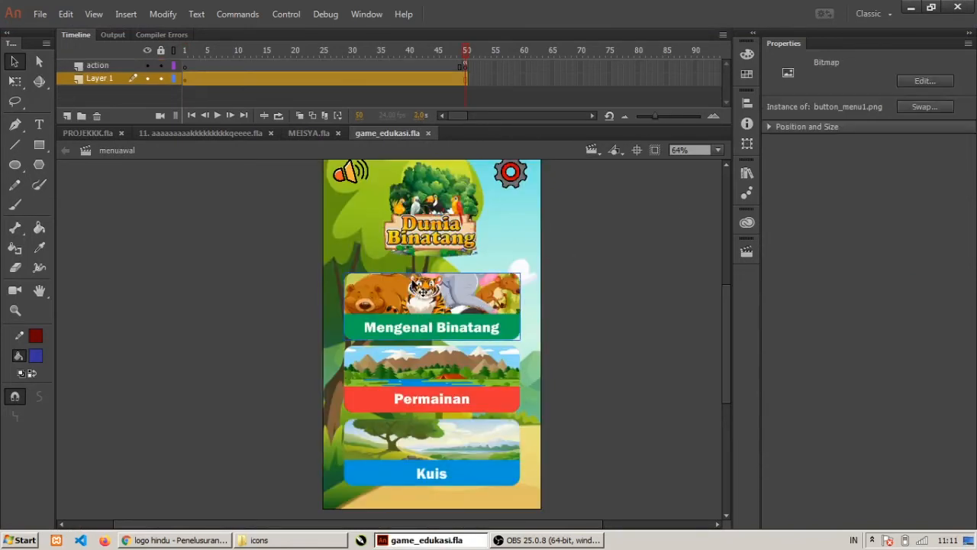
pyautogui.rightClick(473, 280)
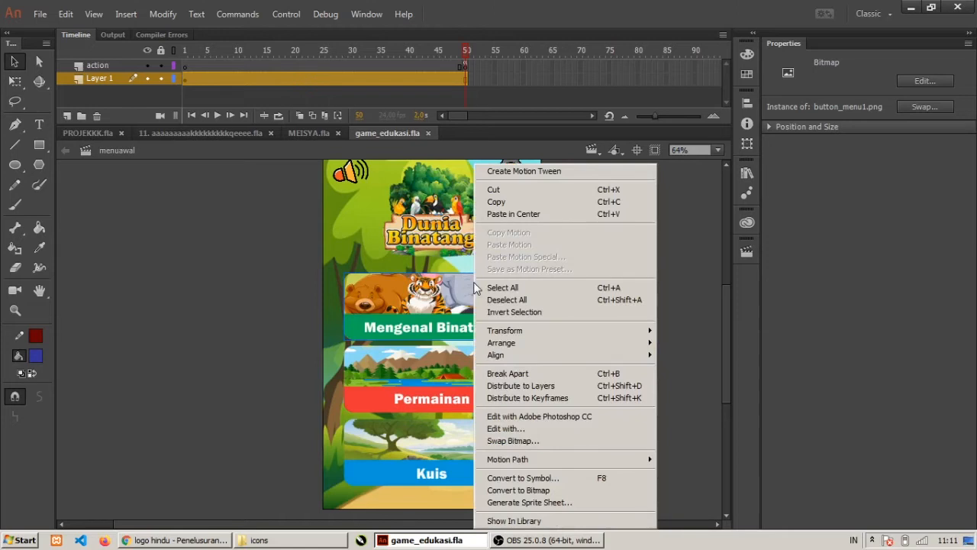
pyautogui.click(517, 479)
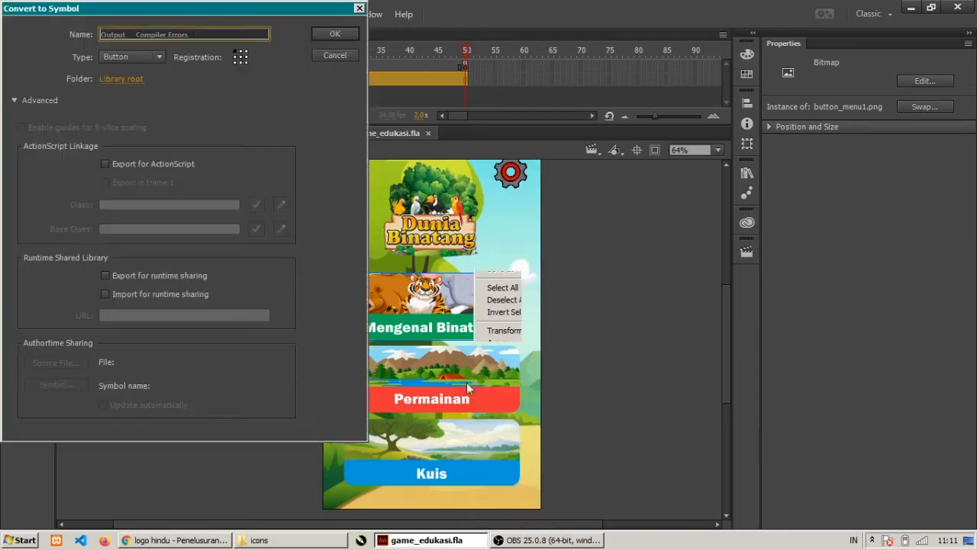
pyautogui.click(158, 56)
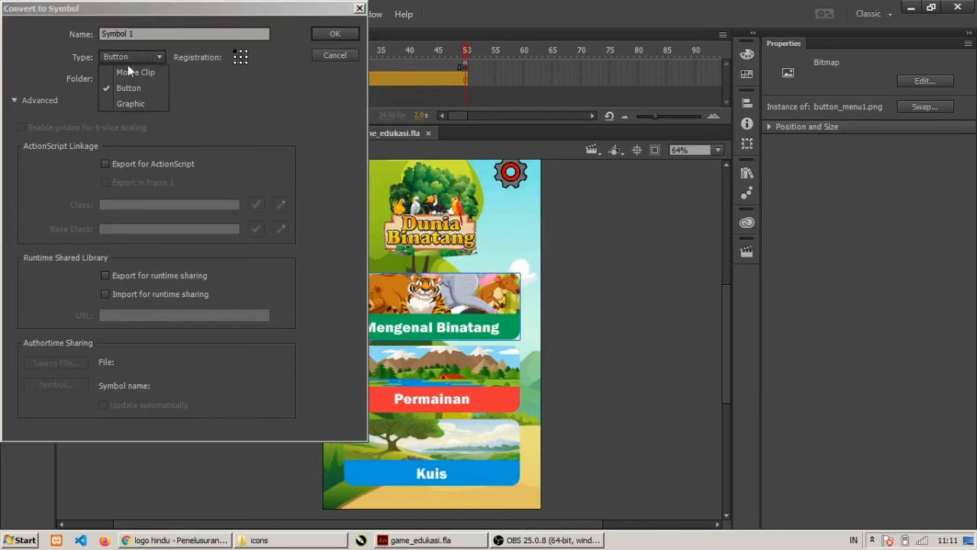
pyautogui.click(121, 86)
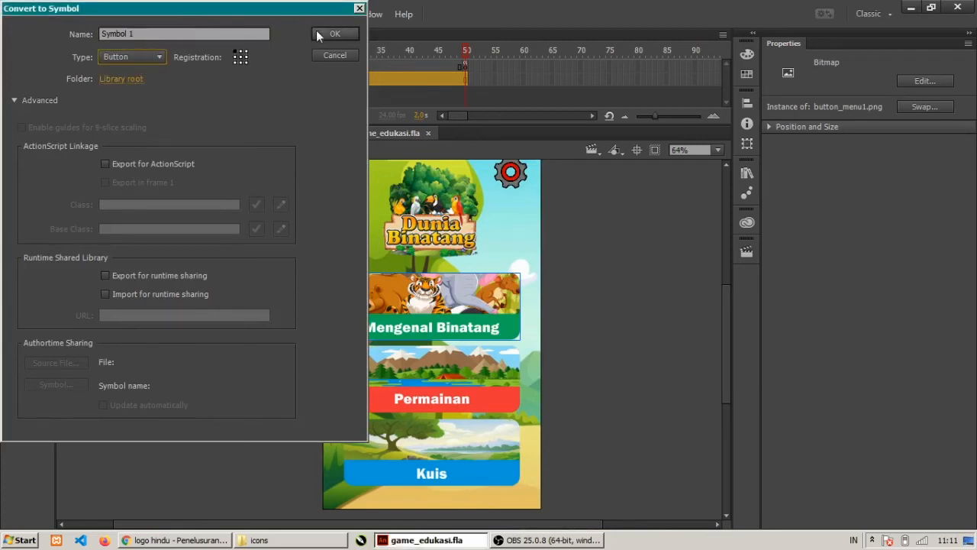
pyautogui.click(343, 33)
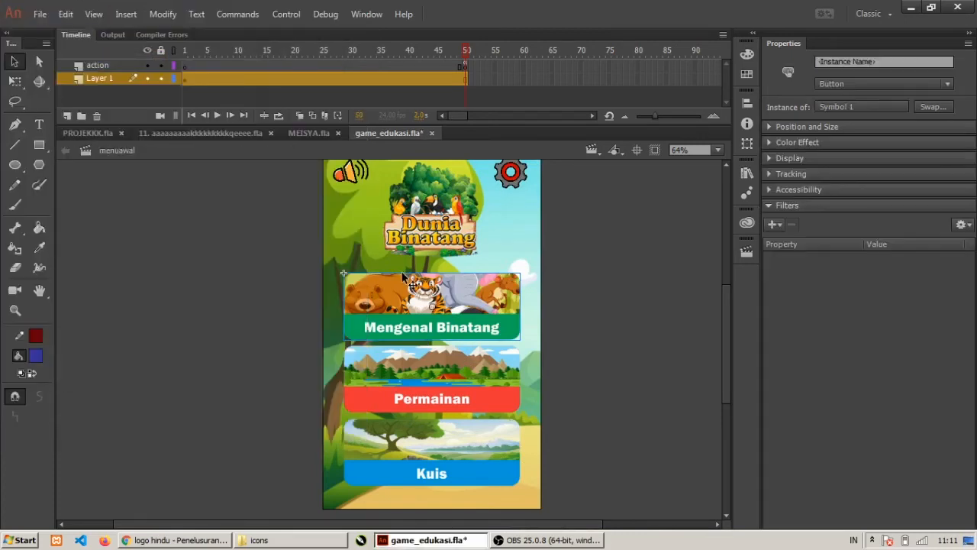
# - Give the Mengenal Binatang button the instance name btn_mengenalhewan
pyautogui.click(887, 67)
pyautogui.write('btn')
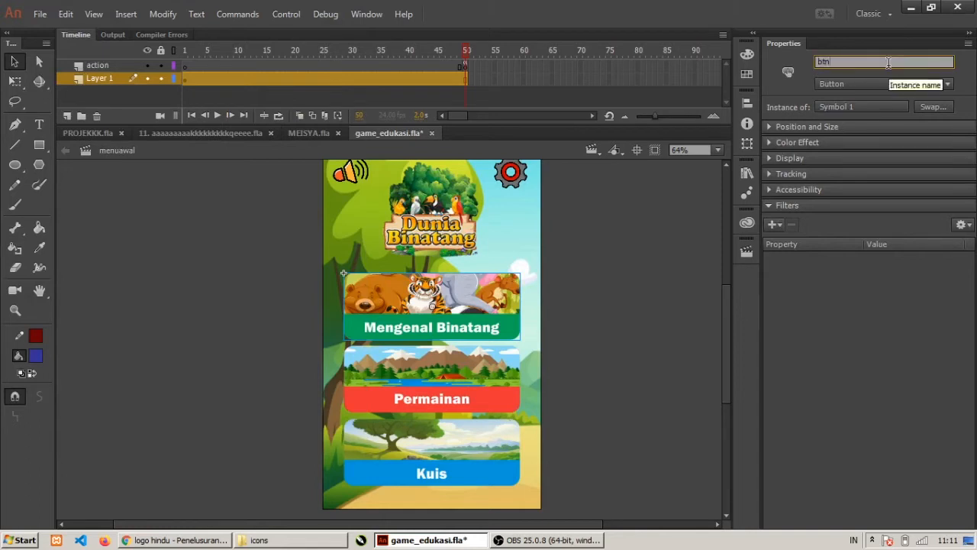
pyautogui.write('_mengenalhewan')
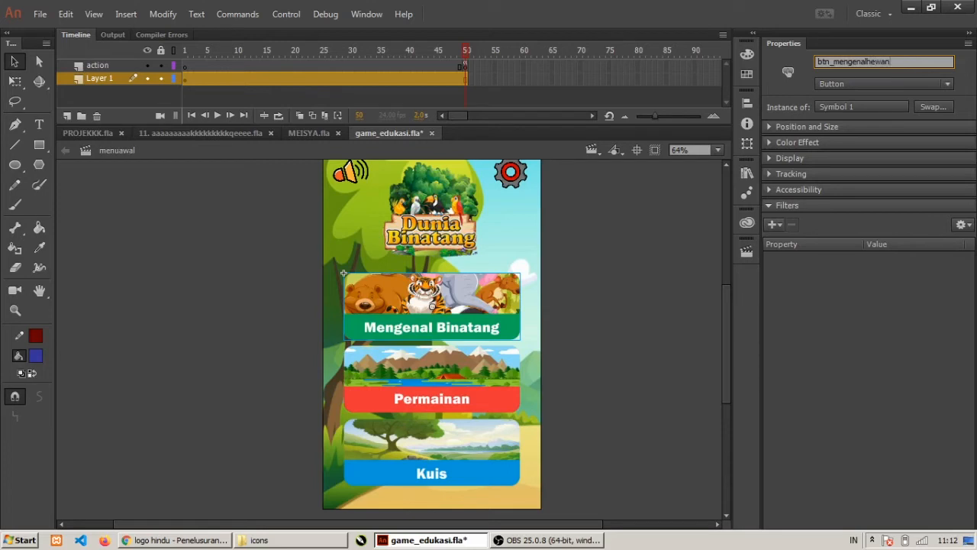
pyautogui.click(344, 273)
pyautogui.click(609, 265)
pyautogui.click(491, 317)
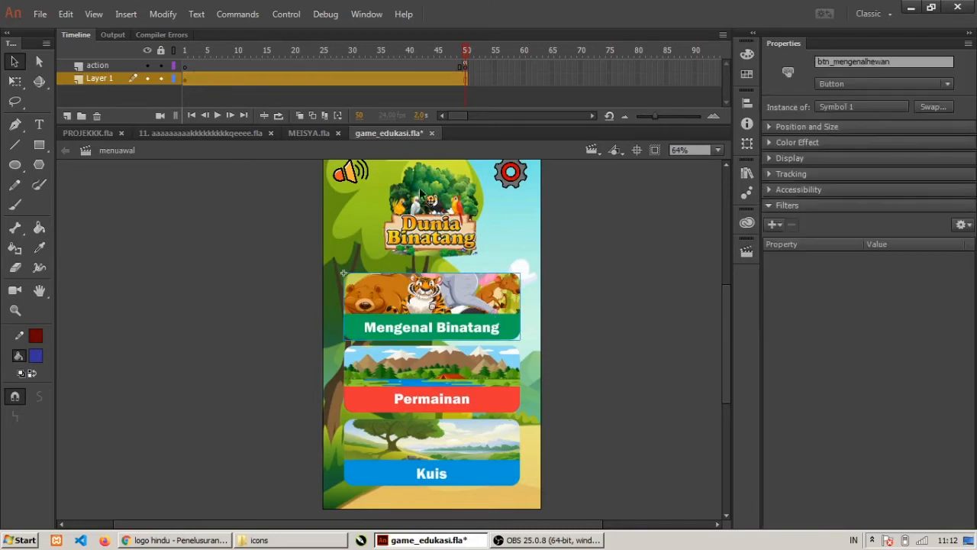
# - Examine the Mengenal Binatang button, frame 50 of the action layer and the mengenalhewan scene it should open, ending in menuawal
pyautogui.click(595, 149)
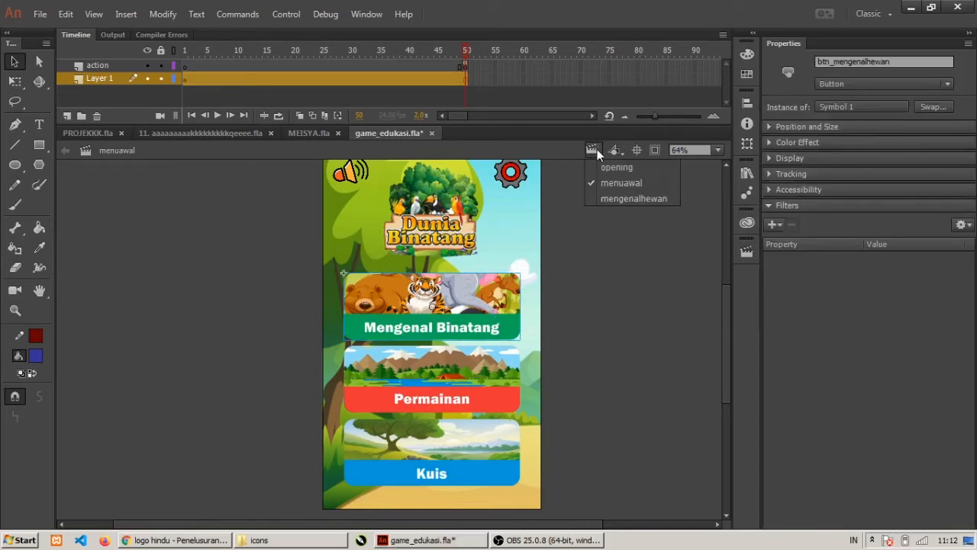
pyautogui.click(615, 200)
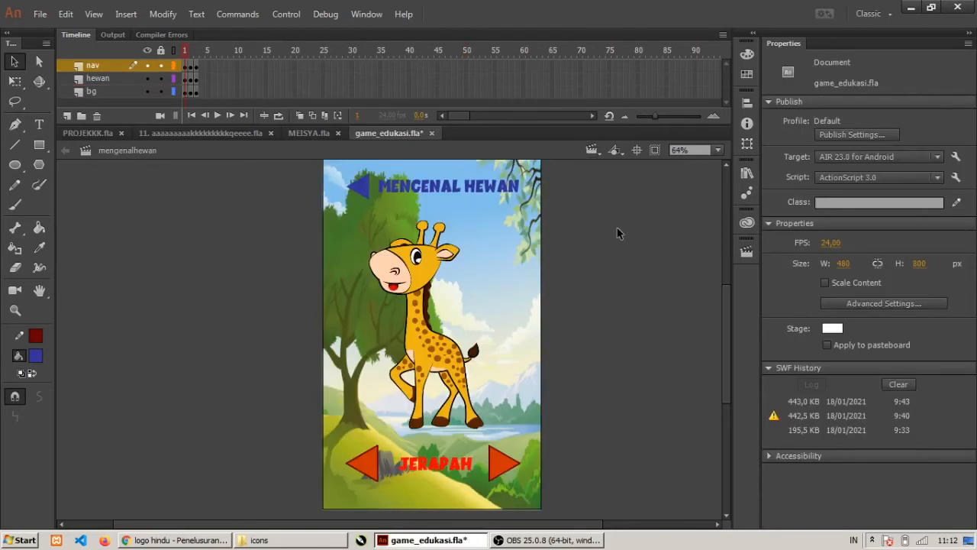
pyautogui.click(595, 149)
pyautogui.click(632, 188)
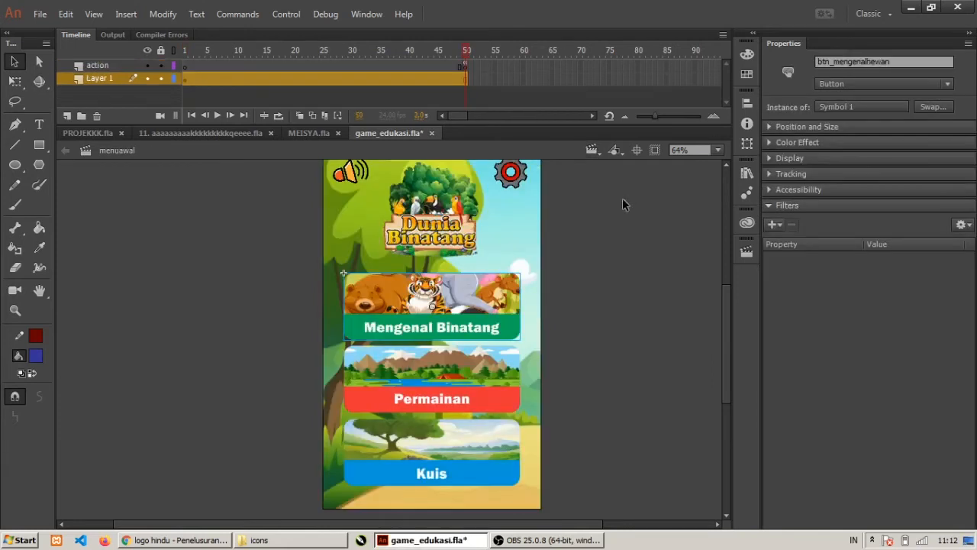
pyautogui.click(631, 241)
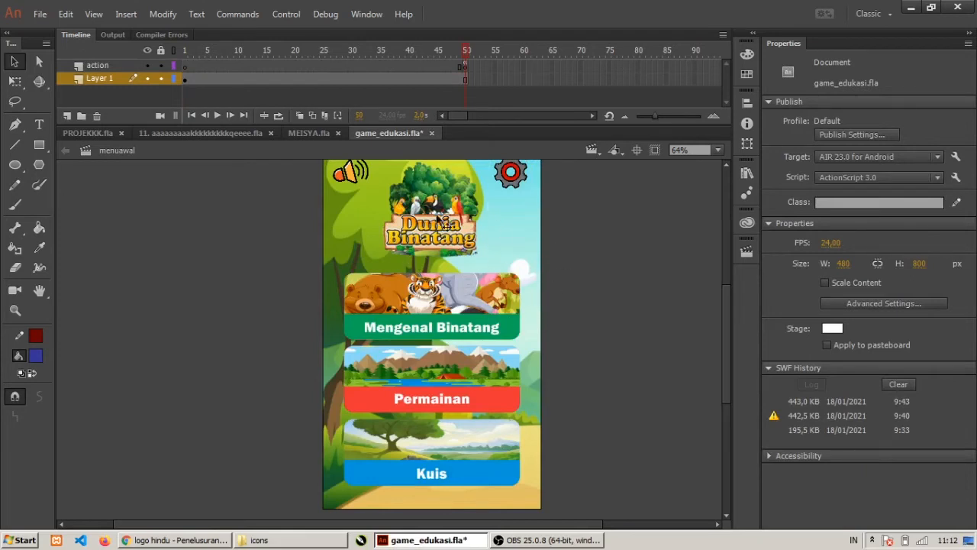
pyautogui.click(464, 66)
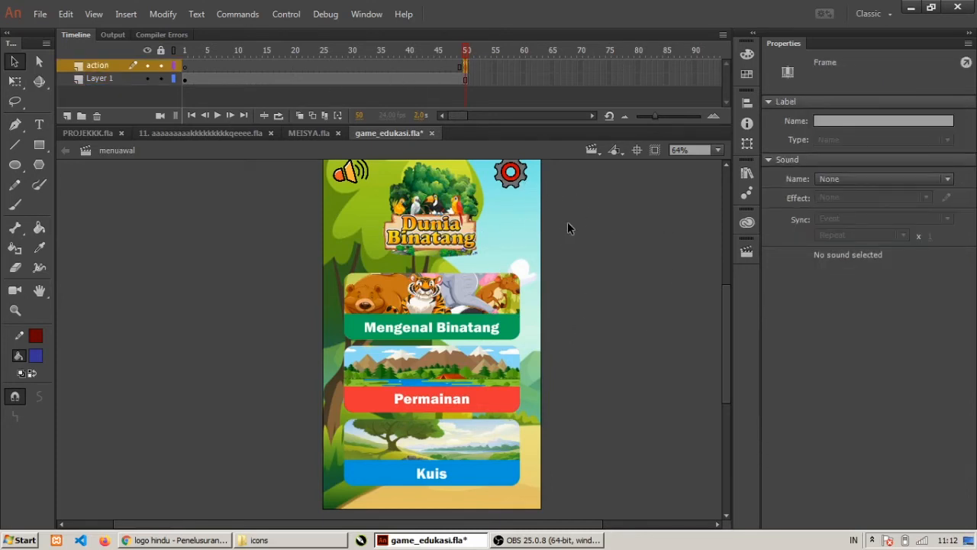
pyautogui.click(622, 206)
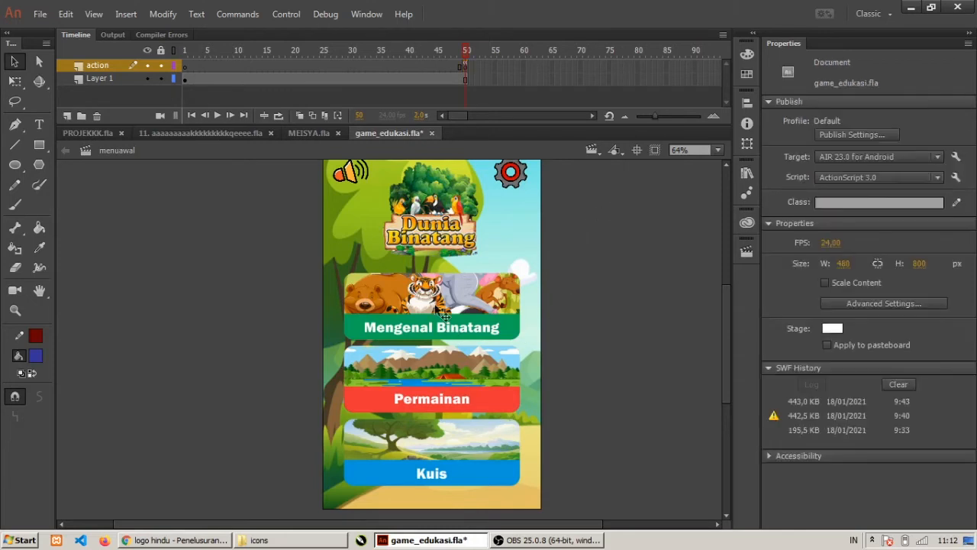
pyautogui.click(393, 315)
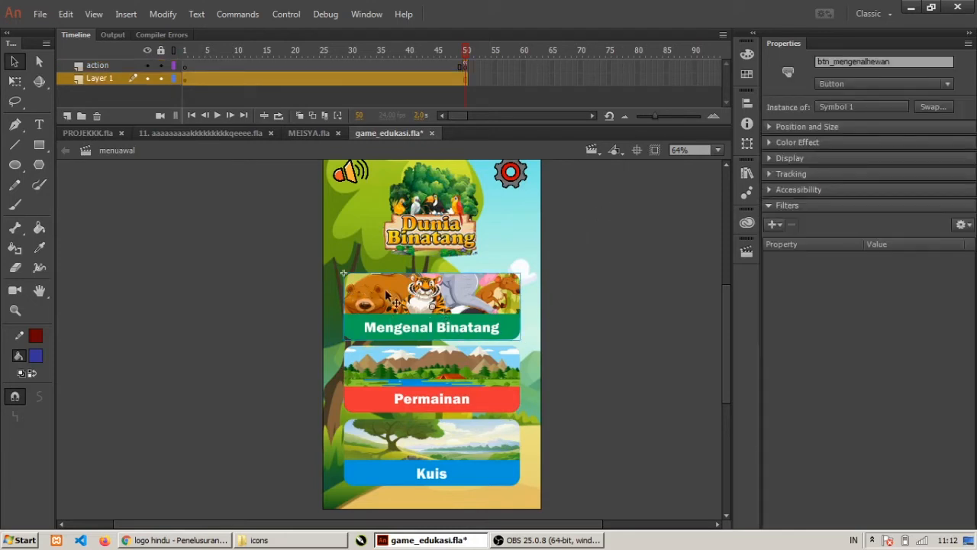
pyautogui.click(595, 155)
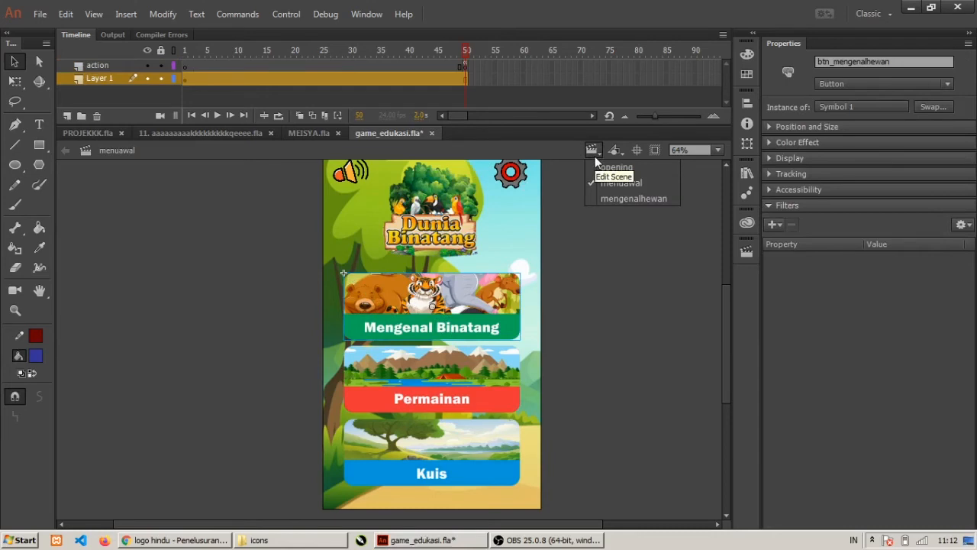
pyautogui.click(601, 198)
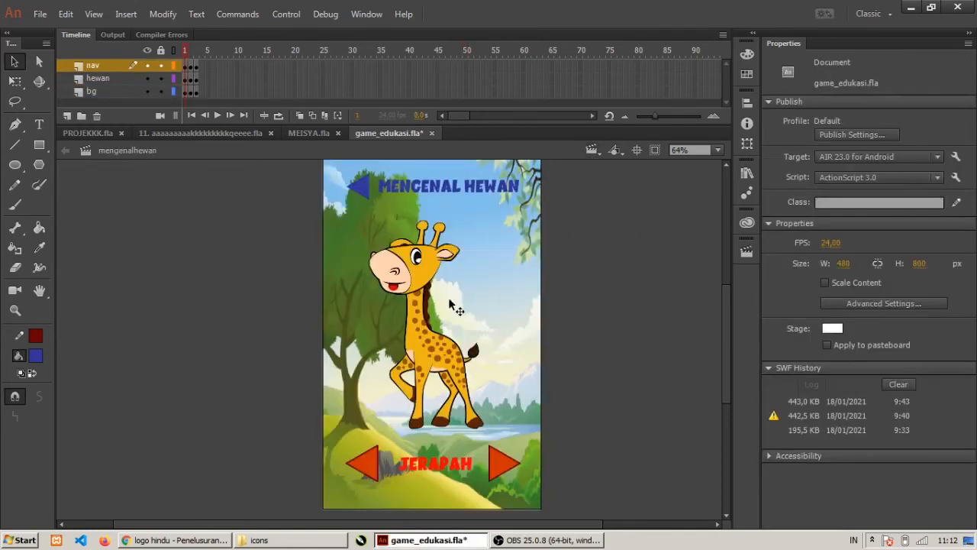
pyautogui.click(600, 146)
pyautogui.click(627, 179)
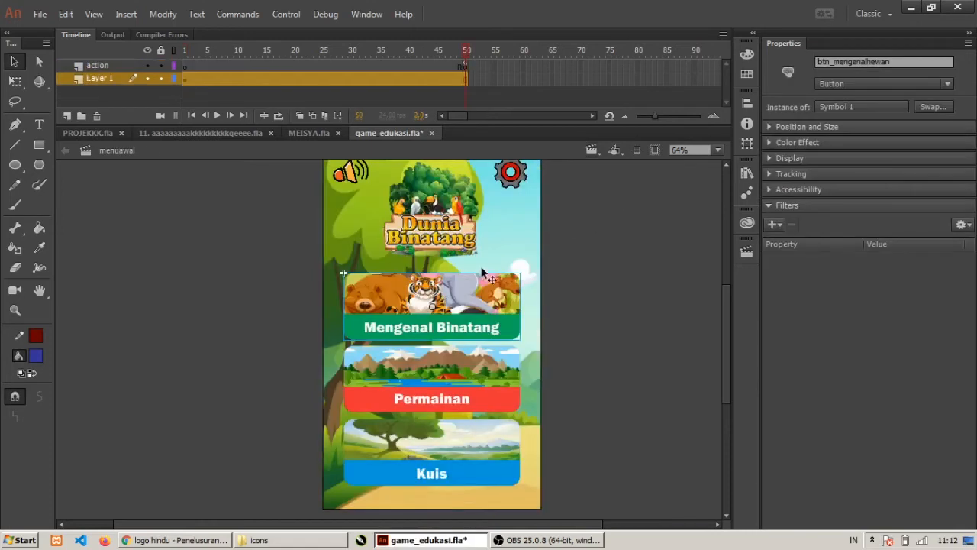
pyautogui.click(611, 263)
pyautogui.click(474, 317)
pyautogui.click(562, 211)
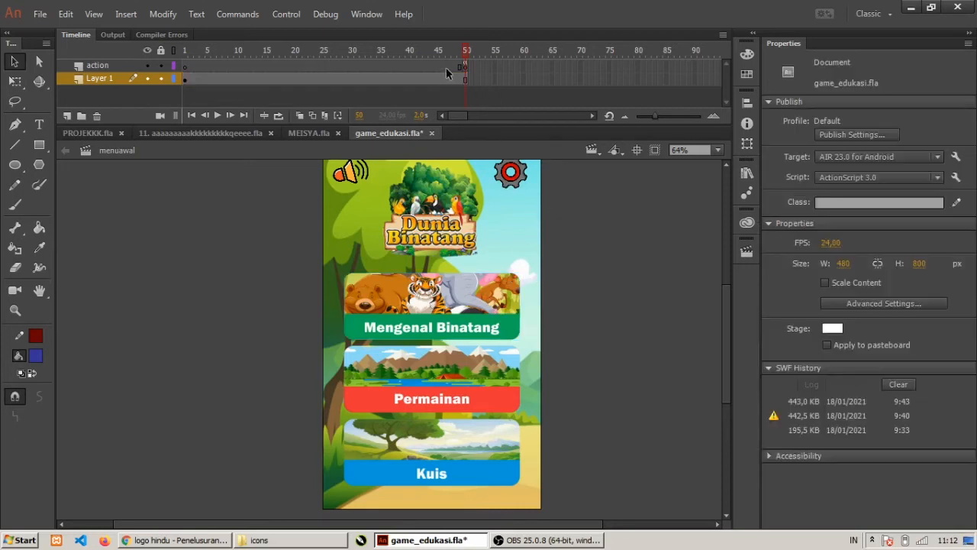
# - Open the script of frame 50 on the action layer in the Actions editor and move the editor clear of the stage
pyautogui.click(467, 67)
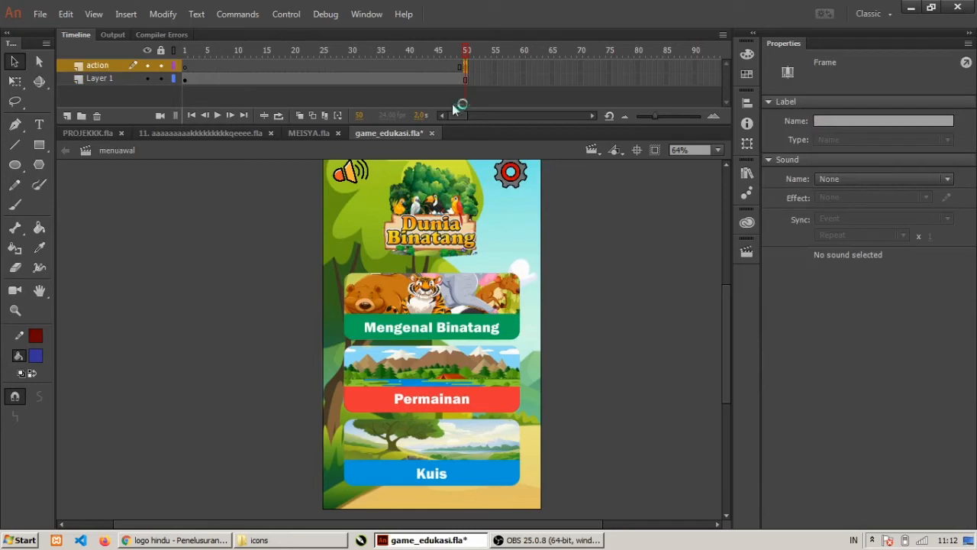
pyautogui.click(481, 67)
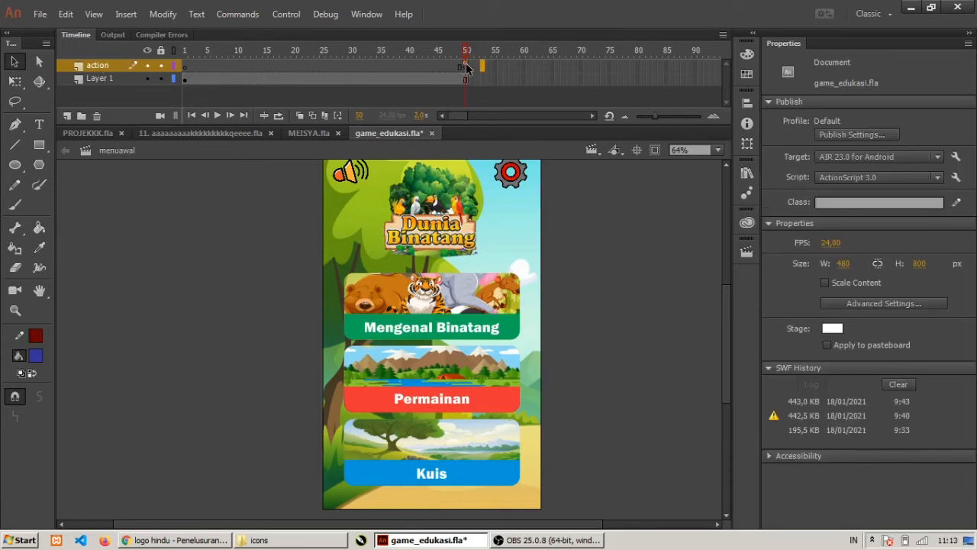
pyautogui.click(465, 68)
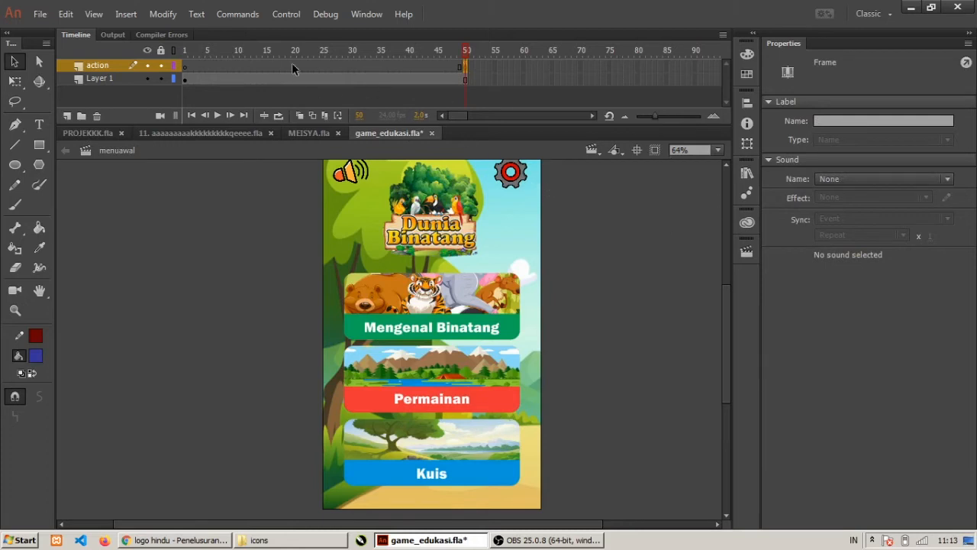
pyautogui.click(363, 15)
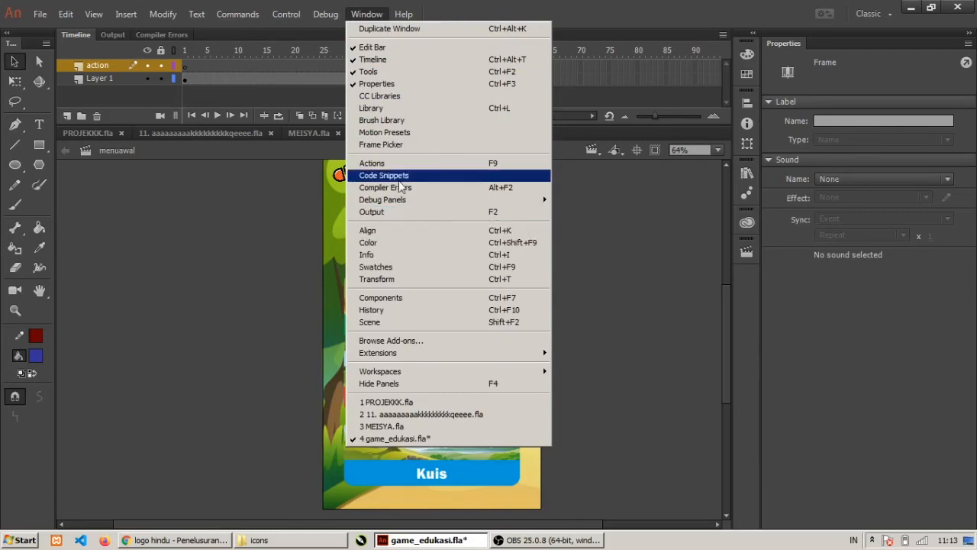
pyautogui.click(378, 162)
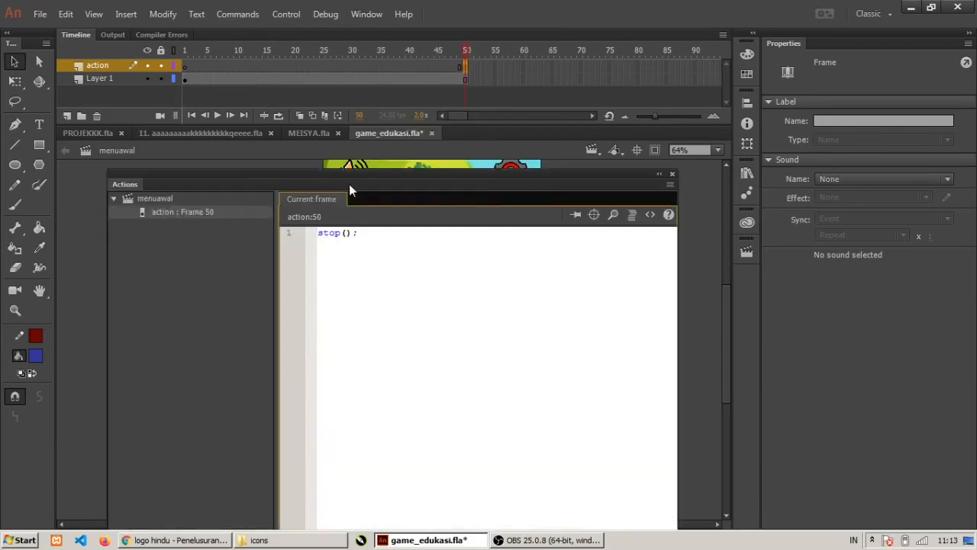
pyautogui.moveTo(702, 117); pyautogui.dragTo(767, 102)
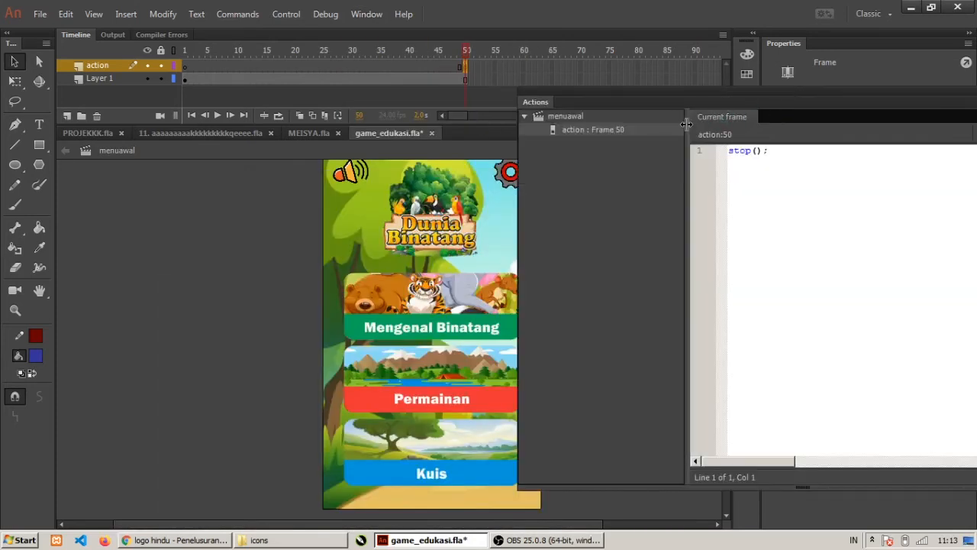
pyautogui.moveTo(623, 97); pyautogui.dragTo(647, 89)
pyautogui.click(813, 142)
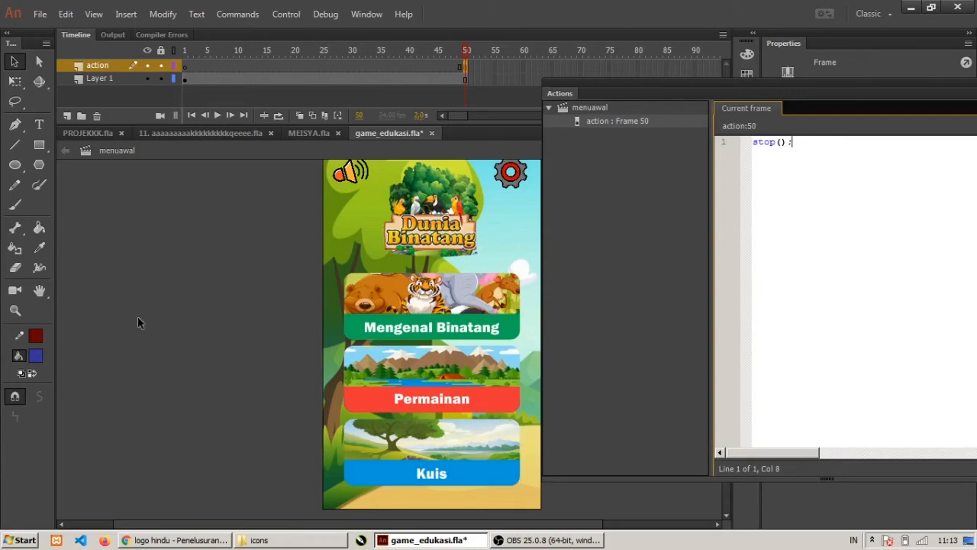
# - Launch Notepad with a blank document and position its window so the frame script stays in view
pyautogui.press('super+r')
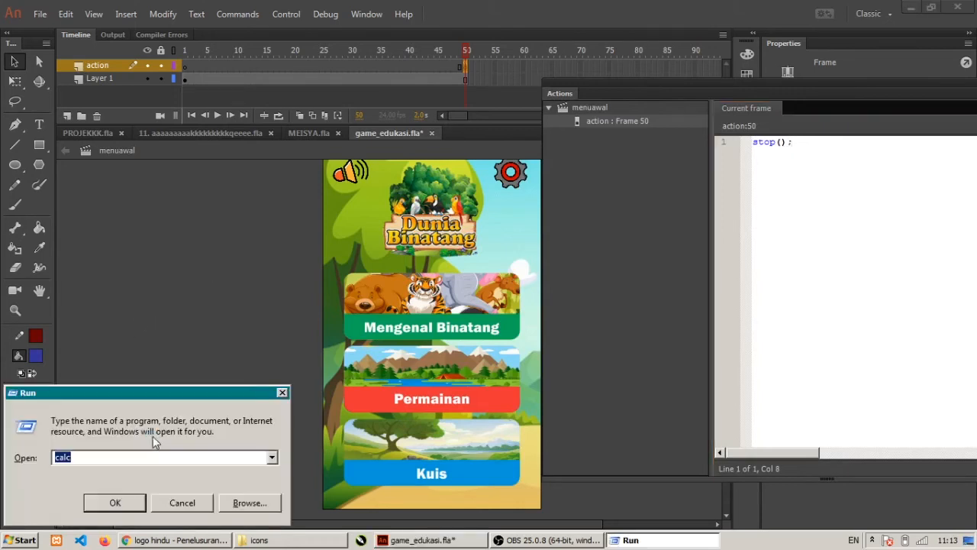
pyautogui.write('notepad')
pyautogui.press('Return')
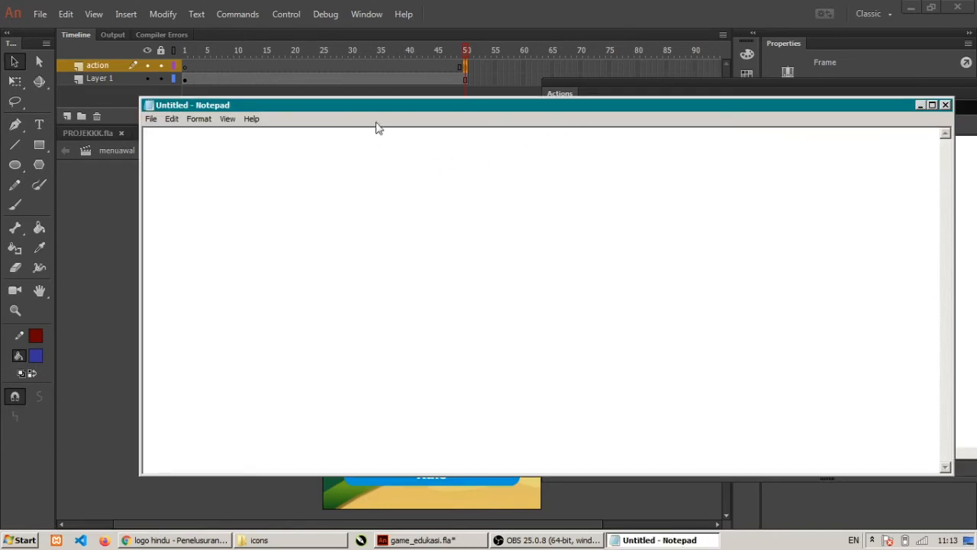
pyautogui.moveTo(379, 111); pyautogui.dragTo(692, 113)
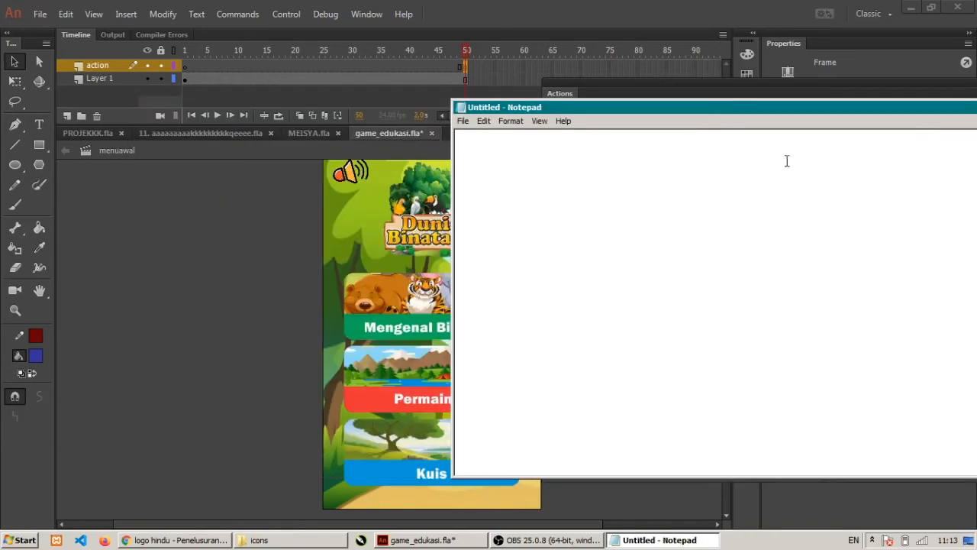
pyautogui.moveTo(620, 112); pyautogui.dragTo(407, 177)
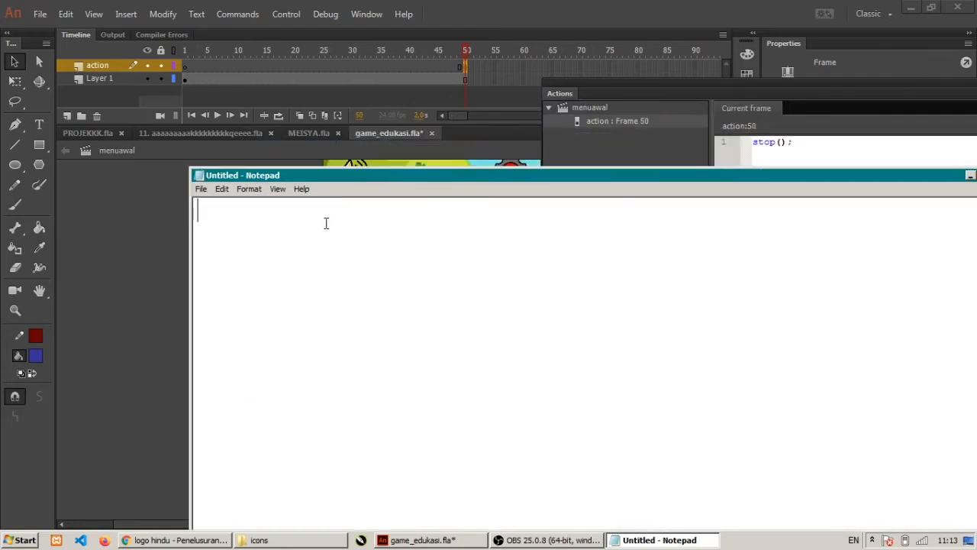
# - Write stop(); as the first line of the Notepad draft, followed by a blank line
pyautogui.write('stop();')
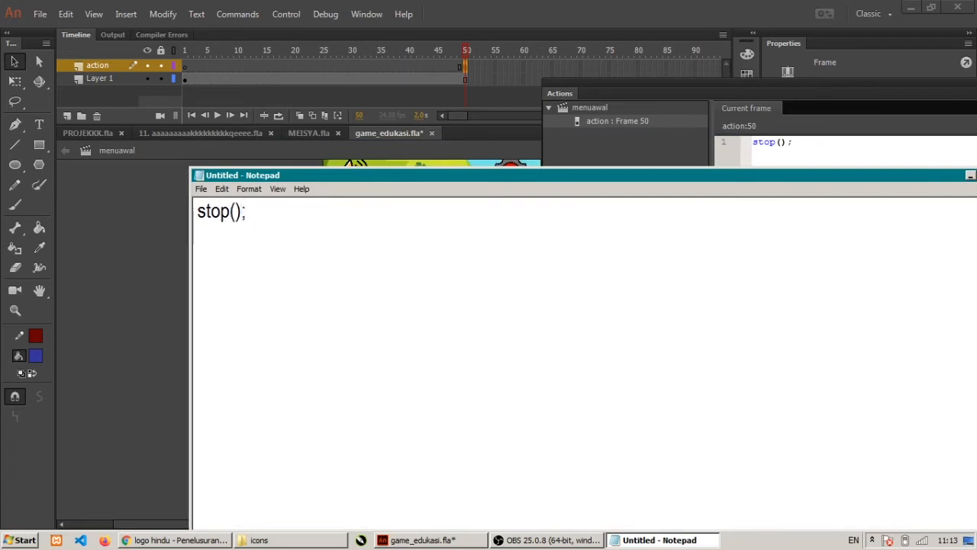
pyautogui.moveTo(305, 177); pyautogui.dragTo(317, 187)
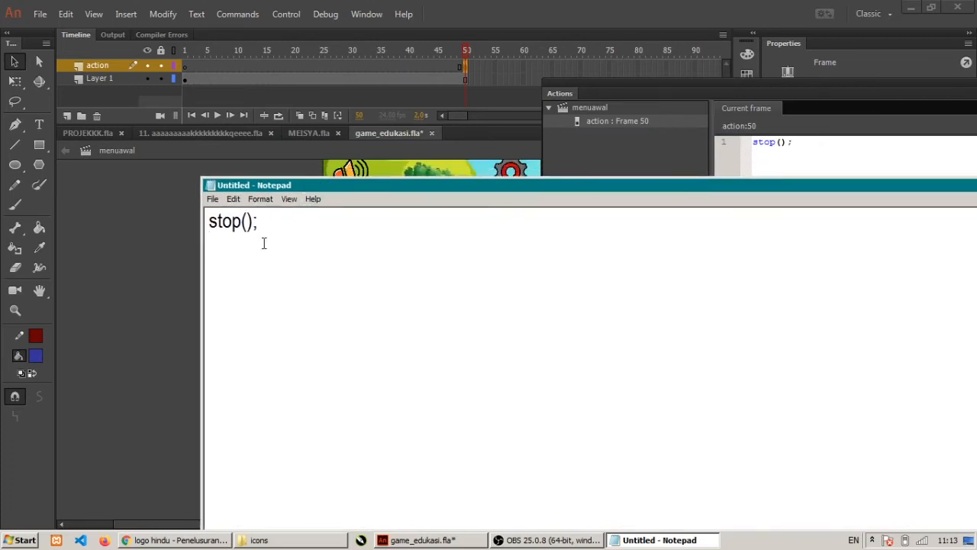
pyautogui.write(';')
pyautogui.press('Return')
pyautogui.press('Return')
# - Add the line btn_mengenalhewan.addEventListener(); below stop(); in the Notepad draft
pyautogui.write('btn_mengenal')
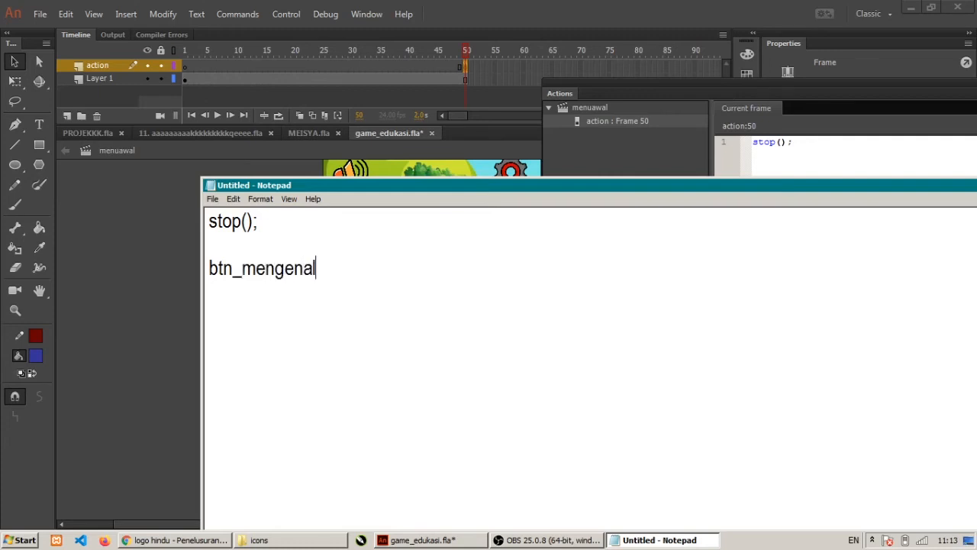
pyautogui.write('hewan')
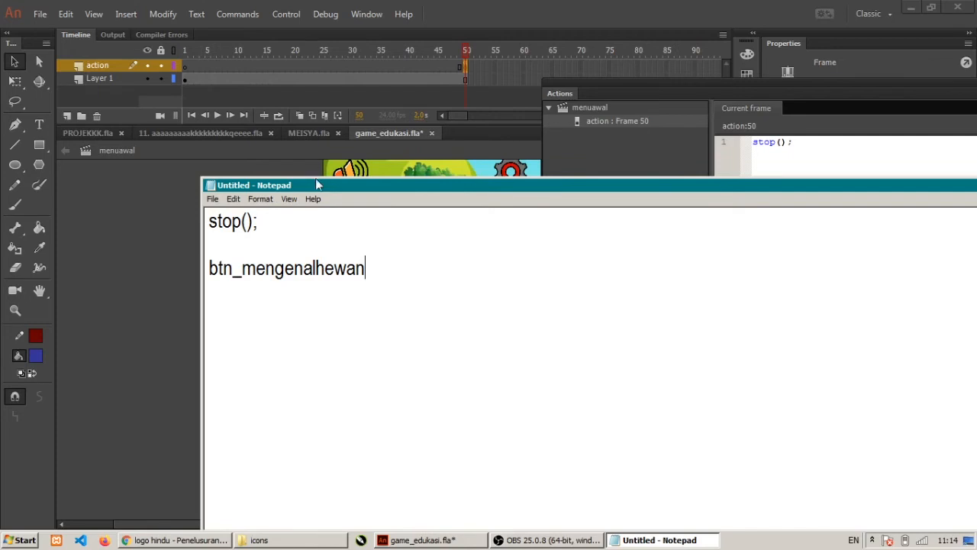
pyautogui.moveTo(292, 126); pyautogui.dragTo(293, 130)
pyautogui.write('.')
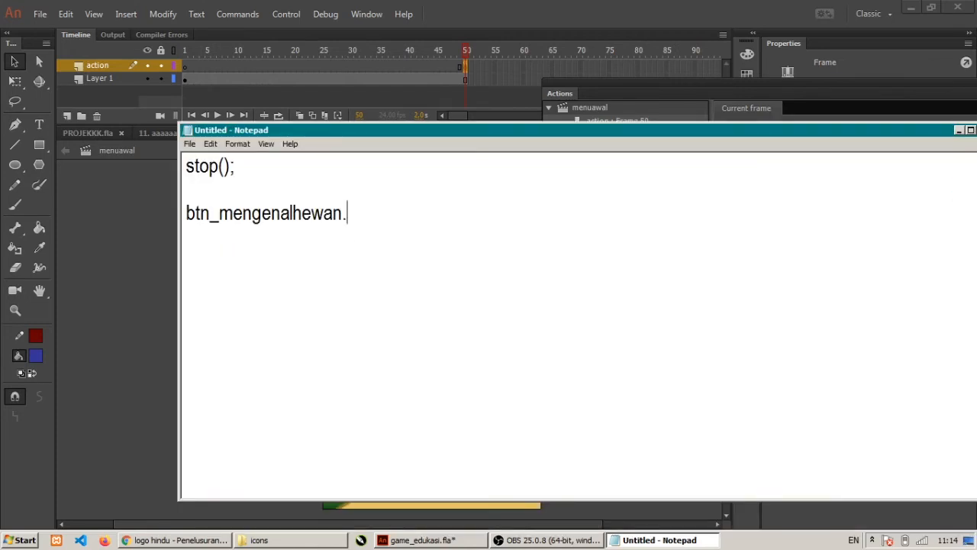
pyautogui.write('addEventListener')
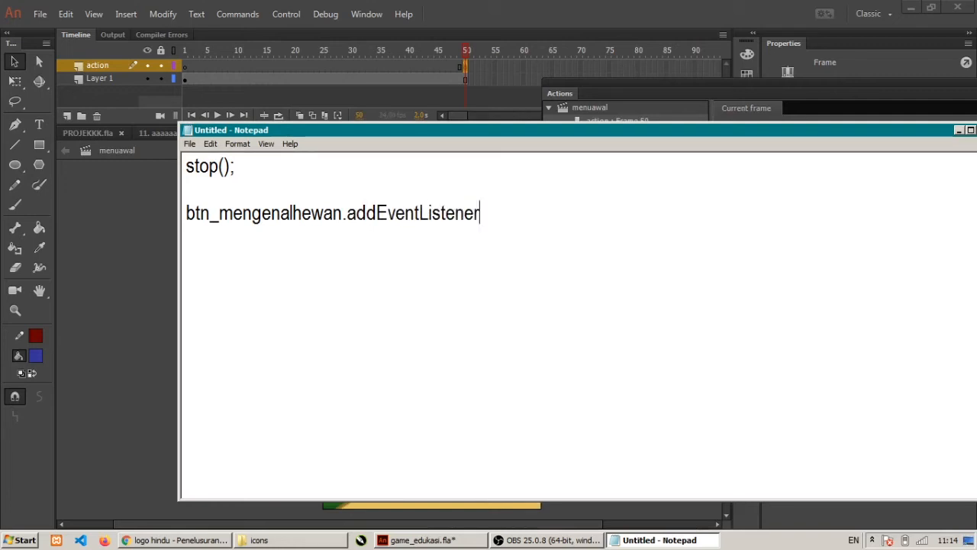
pyautogui.write('()')
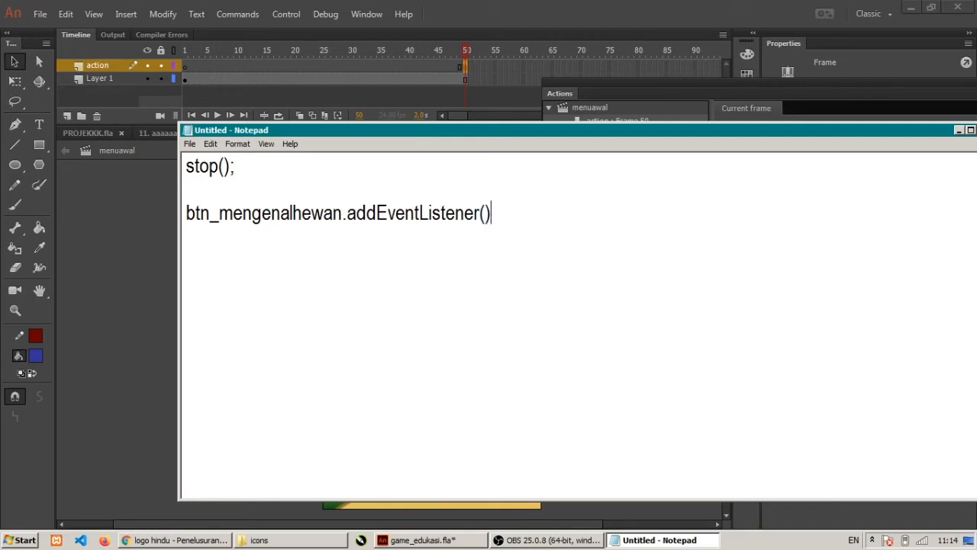
pyautogui.write(';')
# - Examine the instance name and the addEventListener call in the drafted line, ending just before its opening parenthesis
pyautogui.press('Left')
pyautogui.press('Left')
pyautogui.press('Left')
pyautogui.press('Left')
pyautogui.press('Left')
pyautogui.press('Left')
pyautogui.press('Left')
pyautogui.press('Left')
pyautogui.press('Left')
pyautogui.press('Left')
pyautogui.press('Left')
pyautogui.press('Left')
pyautogui.press('Left')
pyautogui.press('Left')
pyautogui.press('Left')
pyautogui.press('Left')
pyautogui.press('Left')
pyautogui.press('Right')
pyautogui.press('Right')
pyautogui.press('Right')
pyautogui.press('Right')
pyautogui.press('Right')
pyautogui.press('Right')
pyautogui.press('Right')
pyautogui.press('Right')
pyautogui.press('Right')
pyautogui.press('Right')
pyautogui.press('Right')
pyautogui.press('Right')
pyautogui.press('Right')
pyautogui.press('Right')
pyautogui.press('Right')
pyautogui.press('Right')
pyautogui.press('Left')
pyautogui.press('Left')
pyautogui.press('Left')
pyautogui.press('Left')
pyautogui.press('Left')
pyautogui.press('Left')
pyautogui.press('Left')
pyautogui.press('Left')
pyautogui.press('Left')
pyautogui.press('Left')
pyautogui.press('Left')
pyautogui.press('Left')
pyautogui.press('Left')
pyautogui.press('Left')
pyautogui.press('Left')
pyautogui.press('Left')
pyautogui.press('Left')
pyautogui.press('Left')
pyautogui.press('Left')
pyautogui.press('Left')
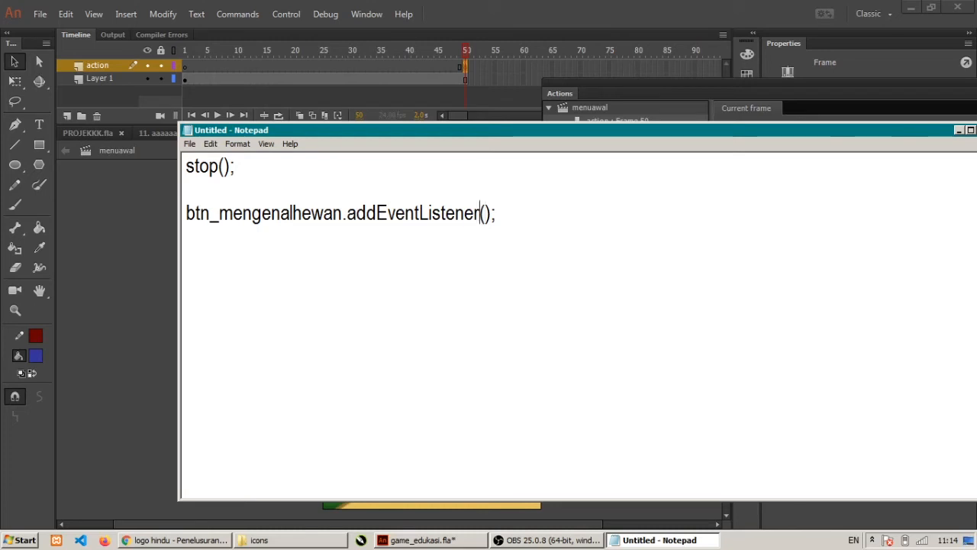
pyautogui.press('Right')
pyautogui.press('Right')
pyautogui.press('Right')
pyautogui.press('Right')
pyautogui.press('Right')
pyautogui.press('Right')
pyautogui.press('Right')
pyautogui.press('Right')
pyautogui.press('Right')
pyautogui.press('Right')
pyautogui.press('Right')
pyautogui.press('Right')
pyautogui.press('Right')
pyautogui.press('Right')
pyautogui.press('Left')
pyautogui.press('Left')
pyautogui.press('Left')
pyautogui.press('Left')
pyautogui.press('Left')
pyautogui.press('Left')
pyautogui.press('Left')
pyautogui.press('Left')
pyautogui.press('Left')
pyautogui.press('Left')
pyautogui.press('Left')
pyautogui.press('Left')
pyautogui.press('Left')
pyautogui.press('Left')
pyautogui.press('Left')
pyautogui.press('Left')
pyautogui.press('Right')
pyautogui.press('Right')
pyautogui.press('Right')
pyautogui.press('Right')
pyautogui.press('Right')
pyautogui.press('Right')
pyautogui.press('Right')
pyautogui.press('Right')
pyautogui.press('Right')
pyautogui.press('Right')
pyautogui.press('Right')
pyautogui.press('Left')
pyautogui.press('Left')
pyautogui.press('Left')
pyautogui.press('Left')
pyautogui.press('Left')
pyautogui.press('Left')
pyautogui.press('Left')
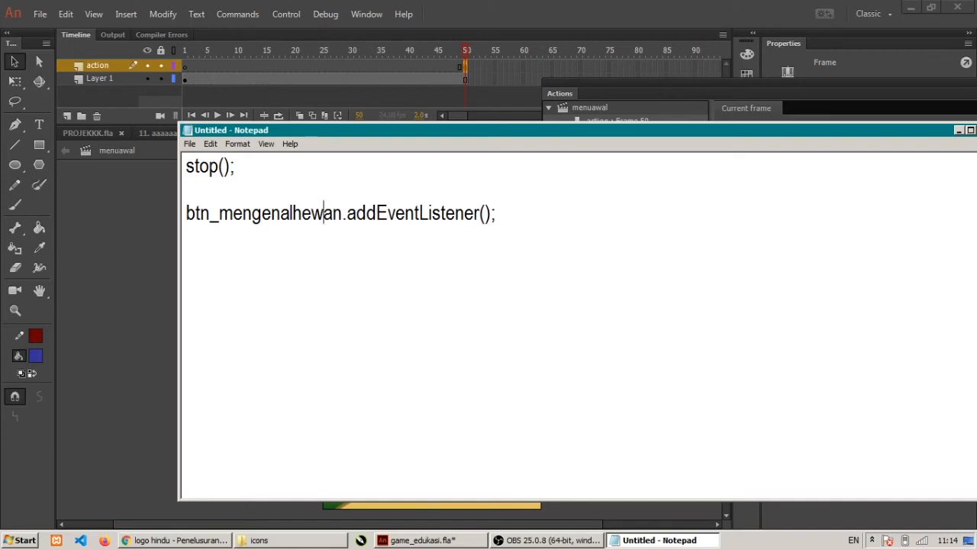
pyautogui.press('Right')
pyautogui.press('Right')
pyautogui.press('Right')
pyautogui.press('Right')
pyautogui.press('Right')
pyautogui.press('Right')
pyautogui.press('Right')
pyautogui.press('Right')
pyautogui.press('Right')
pyautogui.press('Right')
pyautogui.press('Right')
pyautogui.press('Right')
pyautogui.press('Right')
pyautogui.press('Right')
pyautogui.press('Right')
pyautogui.press('Right')
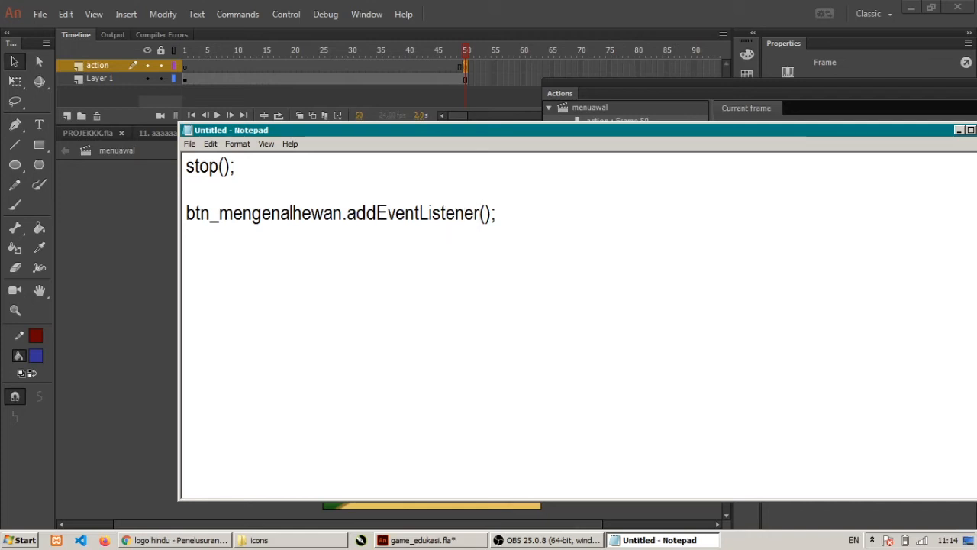
pyautogui.press('Right')
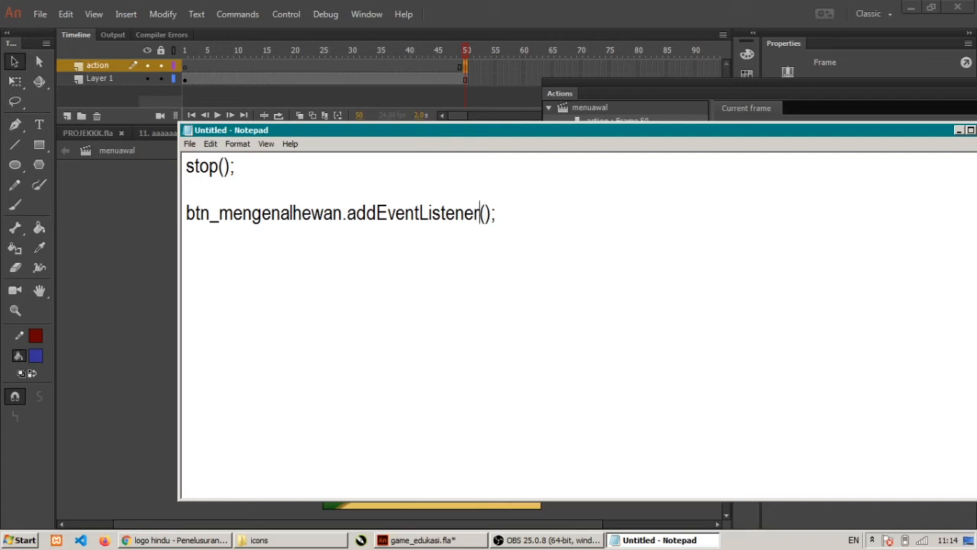
# - Review the drafted btn_mengenalhewan.addEventListener(); line, going back and forth between the button's instance name and the method name after the dot
pyautogui.press('Left')
pyautogui.press('Left')
pyautogui.press('Left')
pyautogui.press('Left')
pyautogui.press('Left')
pyautogui.press('Left')
pyautogui.press('Left')
pyautogui.press('Left')
pyautogui.press('Left')
pyautogui.press('Left')
pyautogui.press('Left')
pyautogui.press('Left')
pyautogui.press('Left')
pyautogui.press('Left')
pyautogui.press('Left')
pyautogui.press('Left')
pyautogui.press('Left')
pyautogui.press('Left')
pyautogui.press('Left')
pyautogui.press('Left')
pyautogui.press('Left')
pyautogui.press('Left')
pyautogui.press('Left')
pyautogui.press('Left')
pyautogui.press('Left')
pyautogui.press('Right')
pyautogui.press('Right')
pyautogui.press('Right')
pyautogui.press('Right')
pyautogui.press('Right')
pyautogui.press('Right')
pyautogui.press('Right')
pyautogui.press('Right')
pyautogui.press('Right')
pyautogui.press('Right')
pyautogui.press('Right')
pyautogui.press('Right')
pyautogui.press('Right')
pyautogui.press('Right')
pyautogui.press('Right')
pyautogui.press('Right')
pyautogui.press('Right')
pyautogui.press('Right')
pyautogui.press('Right')
pyautogui.press('Left')
pyautogui.press('Left')
pyautogui.press('Left')
pyautogui.press('Left')
pyautogui.press('Left')
pyautogui.press('Left')
pyautogui.press('Left')
pyautogui.press('Left')
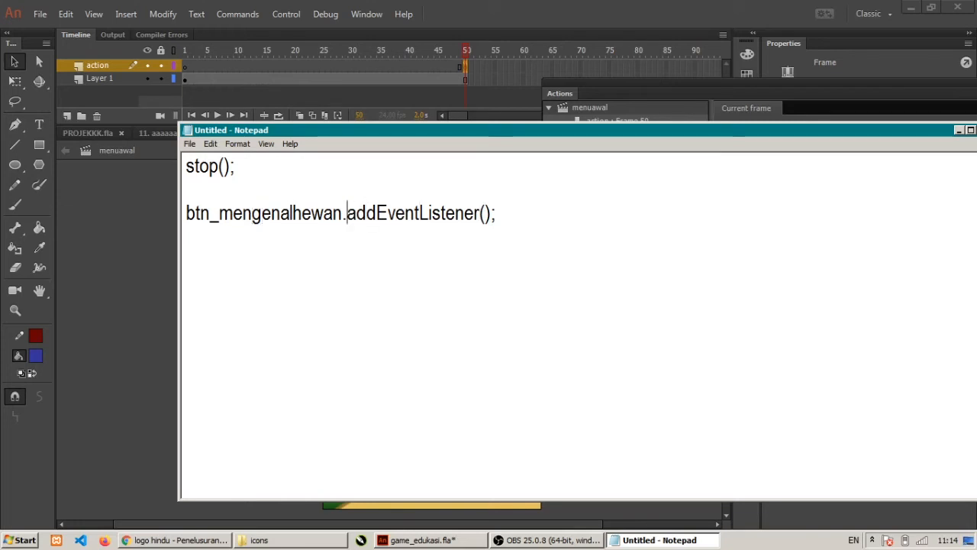
pyautogui.press('Right')
pyautogui.press('Right')
pyautogui.press('Right')
pyautogui.press('Right')
pyautogui.press('Right')
pyautogui.press('Right')
pyautogui.press('Right')
pyautogui.press('Right')
pyautogui.press('Right')
pyautogui.press('Right')
pyautogui.press('Right')
pyautogui.press('Right')
pyautogui.press('Right')
pyautogui.press('Right')
pyautogui.press('Right')
pyautogui.press('Left')
pyautogui.press('Left')
pyautogui.press('Left')
pyautogui.press('Left')
pyautogui.press('Left')
pyautogui.press('Left')
pyautogui.press('Left')
pyautogui.press('Left')
pyautogui.press('Left')
pyautogui.press('Left')
pyautogui.press('Left')
pyautogui.press('Left')
pyautogui.press('Left')
pyautogui.press('Left')
pyautogui.press('Left')
pyautogui.press('Left')
pyautogui.press('Left')
pyautogui.press('Left')
pyautogui.press('Left')
pyautogui.press('Left')
pyautogui.press('Left')
pyautogui.press('Left')
pyautogui.press('Left')
pyautogui.press('Left')
pyautogui.press('Left')
pyautogui.press('Left')
pyautogui.press('Left')
pyautogui.press('Left')
pyautogui.press('Right')
pyautogui.press('Right')
pyautogui.press('Right')
pyautogui.press('Right')
pyautogui.press('Right')
pyautogui.press('Right')
pyautogui.press('Right')
pyautogui.press('Right')
pyautogui.press('Right')
pyautogui.press('Right')
pyautogui.press('Right')
pyautogui.press('Right')
pyautogui.press('Right')
pyautogui.press('Right')
pyautogui.press('Right')
pyautogui.press('Right')
pyautogui.press('Right')
pyautogui.press('Right')
pyautogui.press('Right')
pyautogui.press('Right')
pyautogui.press('Right')
pyautogui.press('Right')
pyautogui.press('Right')
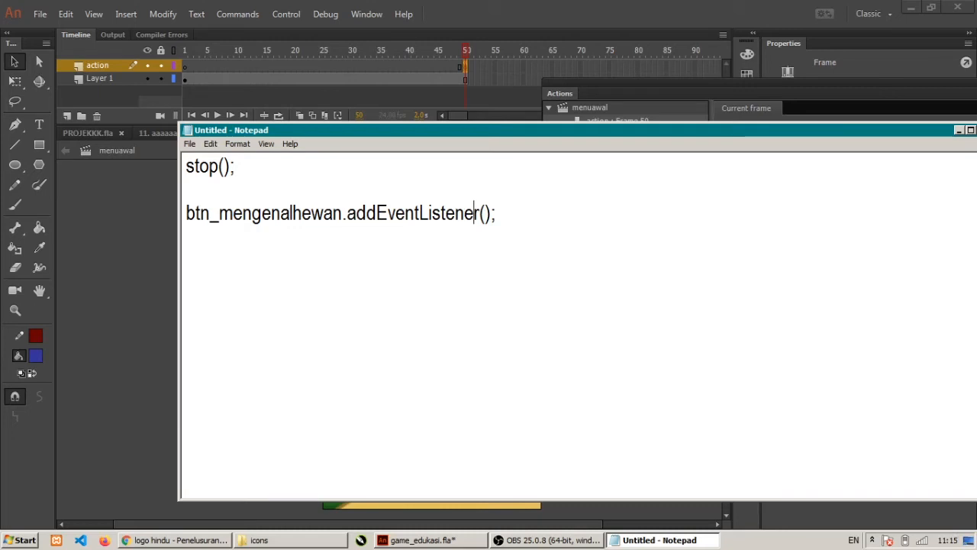
# - Reread the drafted listener line backwards from the addEventListener method name to the start of the button's instance name
pyautogui.press('Left')
pyautogui.press('Left')
pyautogui.press('Left')
pyautogui.press('Left')
pyautogui.press('Left')
pyautogui.press('Left')
pyautogui.press('Left')
pyautogui.press('Left')
pyautogui.press('Left')
pyautogui.press('Left')
pyautogui.press('Left')
pyautogui.press('Left')
pyautogui.press('Left')
pyautogui.press('Left')
pyautogui.press('Left')
pyautogui.press('Left')
pyautogui.press('Left')
pyautogui.press('Left')
pyautogui.press('Left')
pyautogui.press('Left')
pyautogui.press('Left')
pyautogui.press('Left')
pyautogui.press('Left')
pyautogui.press('Left')
pyautogui.press('Left')
pyautogui.press('Left')
pyautogui.press('Left')
# - Insert "click" in double quotes as the event argument between the addEventListener parentheses
pyautogui.press('Right')
pyautogui.press('Right')
pyautogui.press('Right')
pyautogui.press('Right')
pyautogui.press('Right')
pyautogui.press('Right')
pyautogui.press('Right')
pyautogui.press('Right')
pyautogui.press('Right')
pyautogui.press('Right')
pyautogui.press('Right')
pyautogui.press('Right')
pyautogui.press('Right')
pyautogui.press('Right')
pyautogui.press('Right')
pyautogui.press('Right')
pyautogui.press('Right')
pyautogui.press('Right')
pyautogui.press('Right')
pyautogui.press('Right')
pyautogui.press('Right')
pyautogui.press('Right')
pyautogui.press('Right')
pyautogui.press('Right')
pyautogui.press('Right')
pyautogui.press('Right')
pyautogui.press('Right')
pyautogui.press('Right')
pyautogui.press('Right')
pyautogui.press('Right')
pyautogui.press('Right')
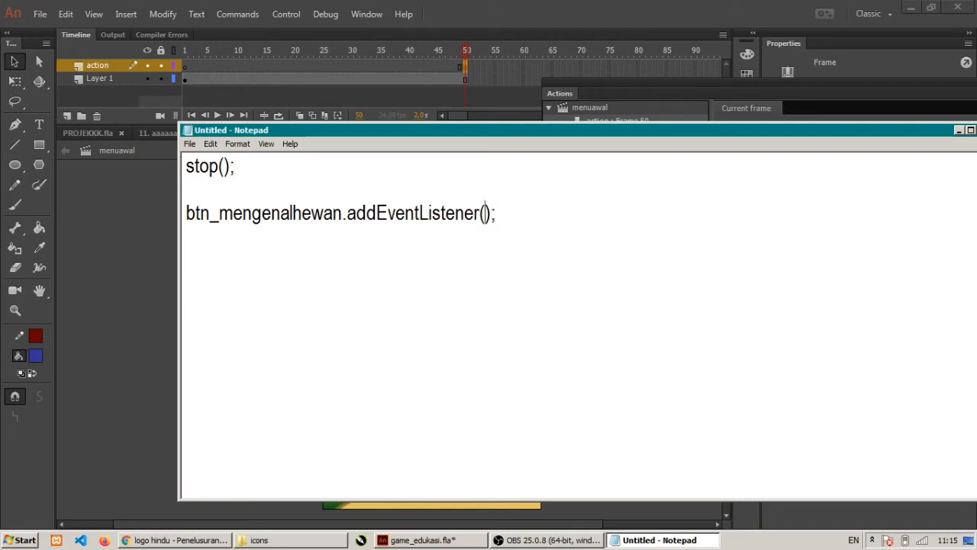
pyautogui.write('"')
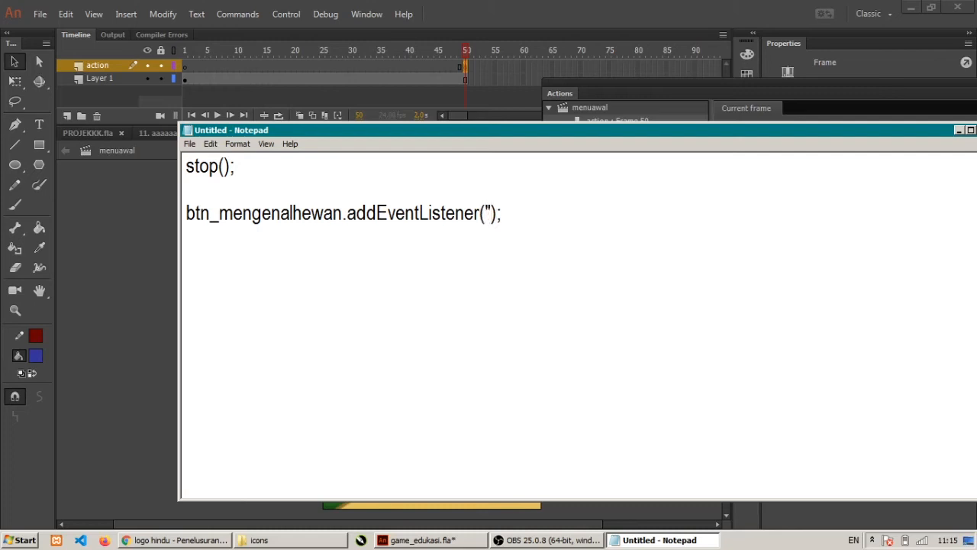
pyautogui.write('click"')
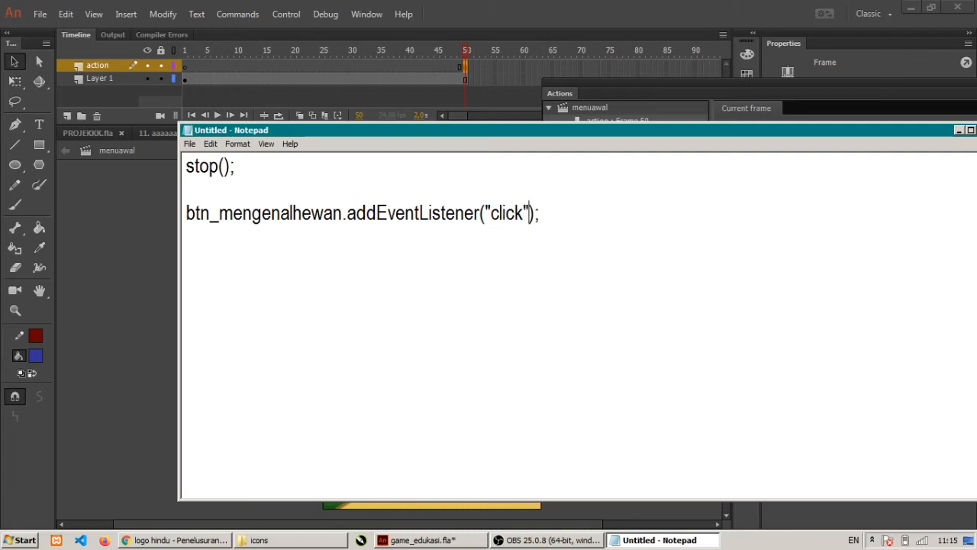
# - Review the button's instance name in relation to the "click" event in the drafted listener line
pyautogui.press('Left')
pyautogui.press('Left')
pyautogui.press('Left')
pyautogui.press('Left')
pyautogui.press('Left')
pyautogui.press('Left')
pyautogui.press('Left')
pyautogui.press('Left')
pyautogui.press('Left')
pyautogui.press('Left')
pyautogui.press('Left')
pyautogui.press('Left')
pyautogui.press('Left')
pyautogui.press('Left')
pyautogui.press('Left')
pyautogui.press('Left')
pyautogui.press('Left')
pyautogui.press('Left')
pyautogui.press('Left')
pyautogui.press('Left')
pyautogui.press('Left')
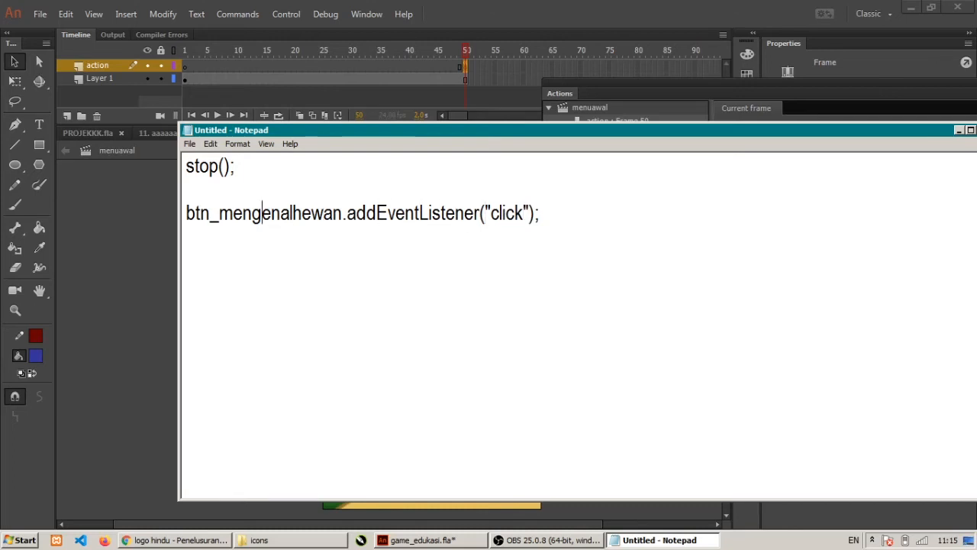
pyautogui.press('Right')
pyautogui.press('Right')
pyautogui.press('Right')
pyautogui.press('Right')
pyautogui.press('Right')
pyautogui.press('Right')
pyautogui.press('Left')
pyautogui.press('Left')
pyautogui.press('Left')
pyautogui.press('Left')
# - Add a comma after "click" and write function() as the second argument of addEventListener
pyautogui.press('Right')
pyautogui.press('Right')
pyautogui.press('Right')
pyautogui.press('Right')
pyautogui.press('Right')
pyautogui.press('Right')
pyautogui.press('Right')
pyautogui.press('Right')
pyautogui.press('Right')
pyautogui.press('Right')
pyautogui.press('Right')
pyautogui.press('Right')
pyautogui.press('Right')
pyautogui.press('Right')
pyautogui.press('Right')
pyautogui.press('Right')
pyautogui.press('Right')
pyautogui.press('Right')
pyautogui.press('Right')
pyautogui.press('Right')
pyautogui.press('Right')
pyautogui.press('Right')
pyautogui.press('Right')
pyautogui.press('Right')
pyautogui.press('Right')
pyautogui.press('Right')
pyautogui.press('Right')
pyautogui.press('Right')
pyautogui.press('Right')
pyautogui.press('Right')
pyautogui.press('Right')
pyautogui.press('Right')
pyautogui.write(',')
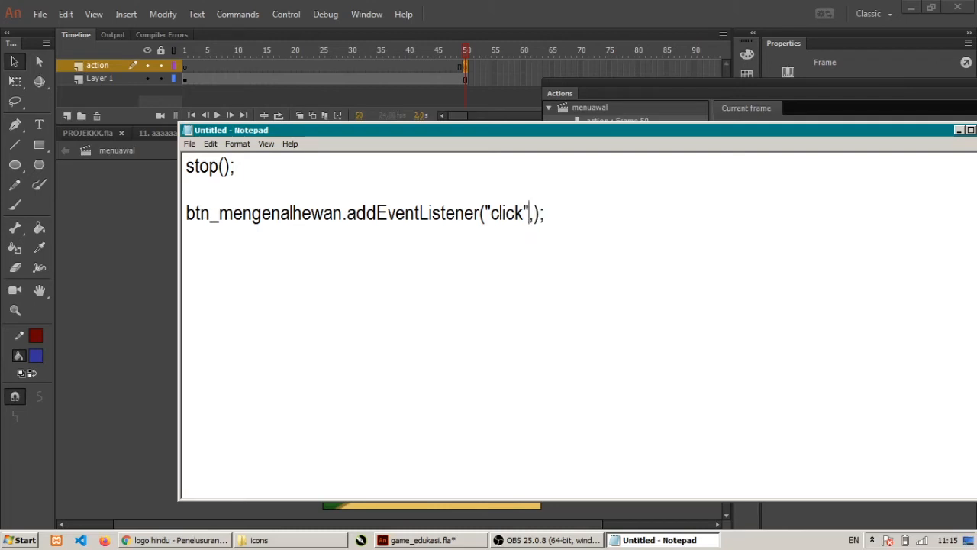
pyautogui.press('Right')
pyautogui.press('Right')
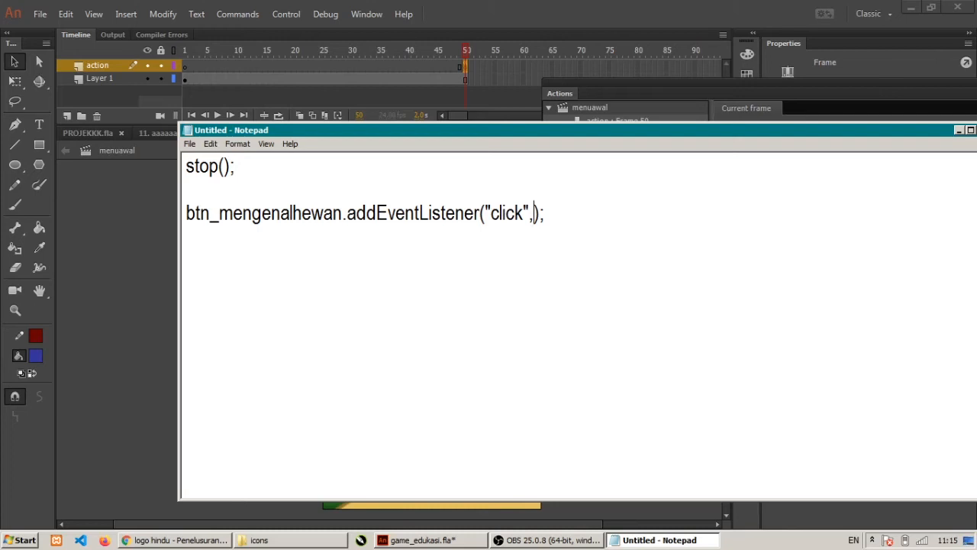
pyautogui.press('Right')
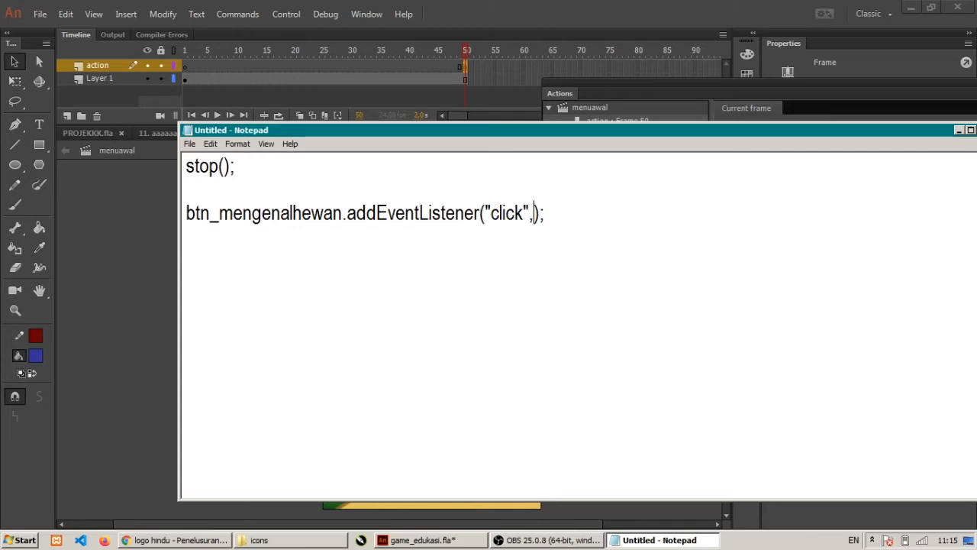
pyautogui.write('function')
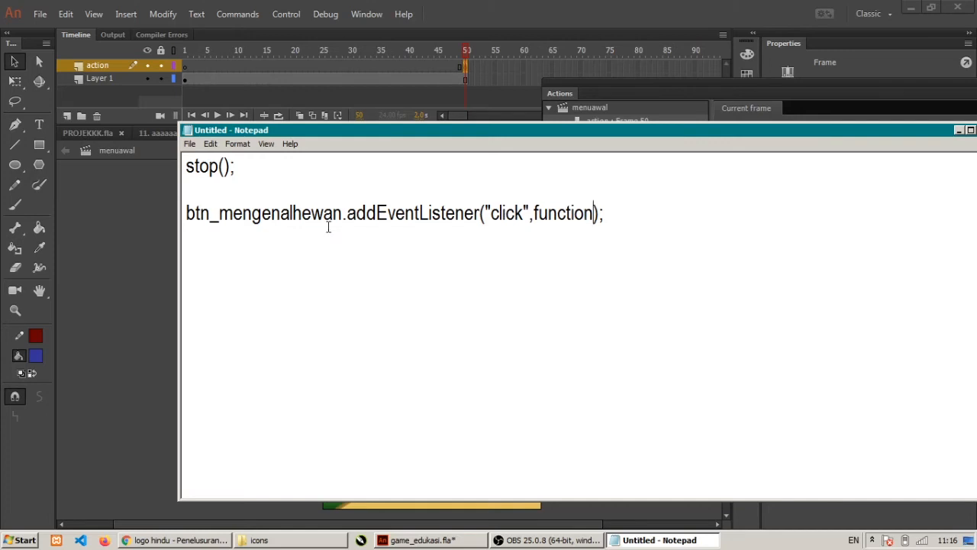
pyautogui.write('90')
pyautogui.press('BackSpace')
pyautogui.press('BackSpace')
pyautogui.write('()')
pyautogui.press('Left')
pyautogui.press('Right')
pyautogui.press('Left')
pyautogui.press('Left')
pyautogui.press('Right')
pyautogui.press('Right')
# - Add a pair of curly braces with a space between them directly after function() in the listener line
pyautogui.write('{ }')
pyautogui.press('Left')
pyautogui.press('Left')
pyautogui.press('Right')
pyautogui.press('Right')
pyautogui.press('Left')
pyautogui.press('Left')
pyautogui.press('Left')
pyautogui.press('Left')
pyautogui.press('Right')
pyautogui.press('Left')
pyautogui.press('Right')
pyautogui.press('Right')
pyautogui.press('Right')
pyautogui.press('Right')
# - Write the statement gotoAndPlay(); between the curly braces of the click function
pyautogui.press('Left')
pyautogui.press('Left')
pyautogui.press('Left')
pyautogui.press('Right')
pyautogui.press('Right')
pyautogui.press('Right')
pyautogui.write('goto')
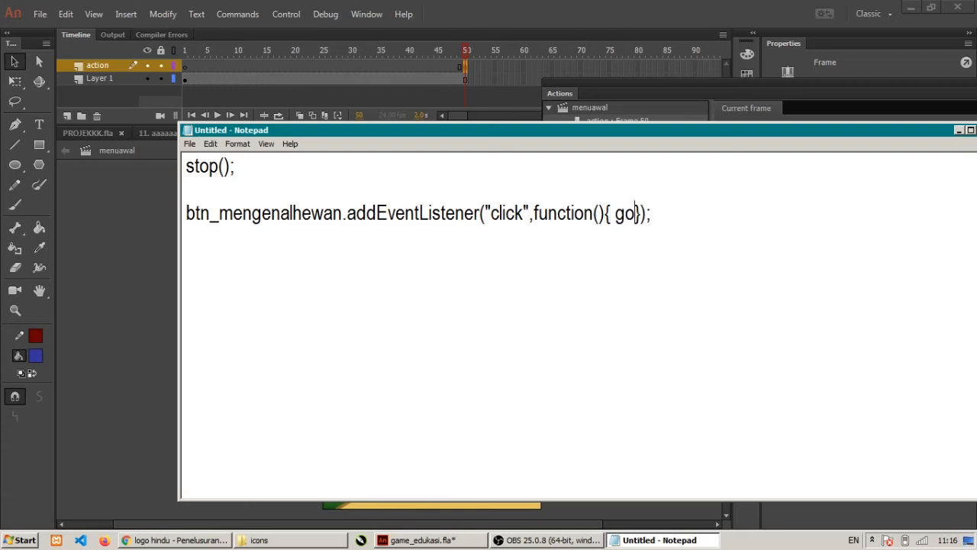
pyautogui.write('And')
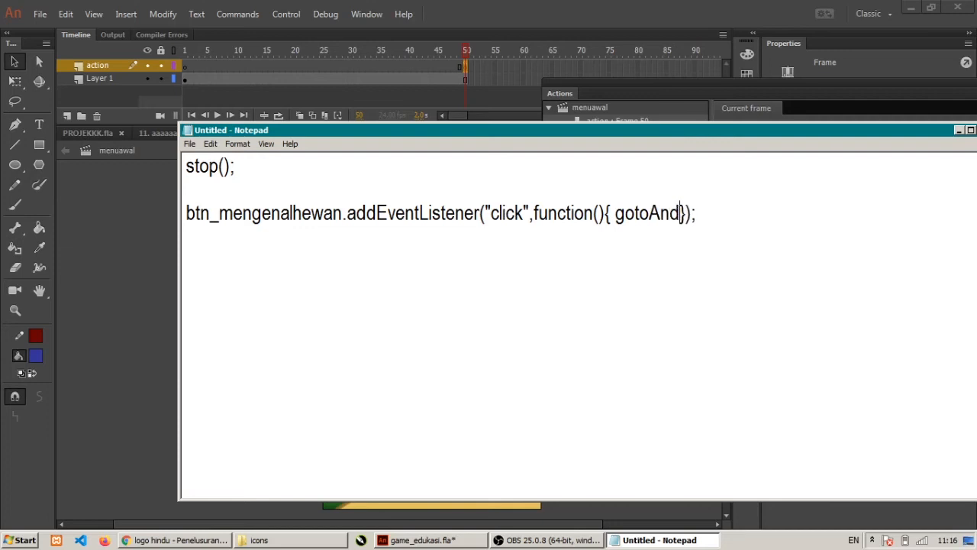
pyautogui.write('Play()')
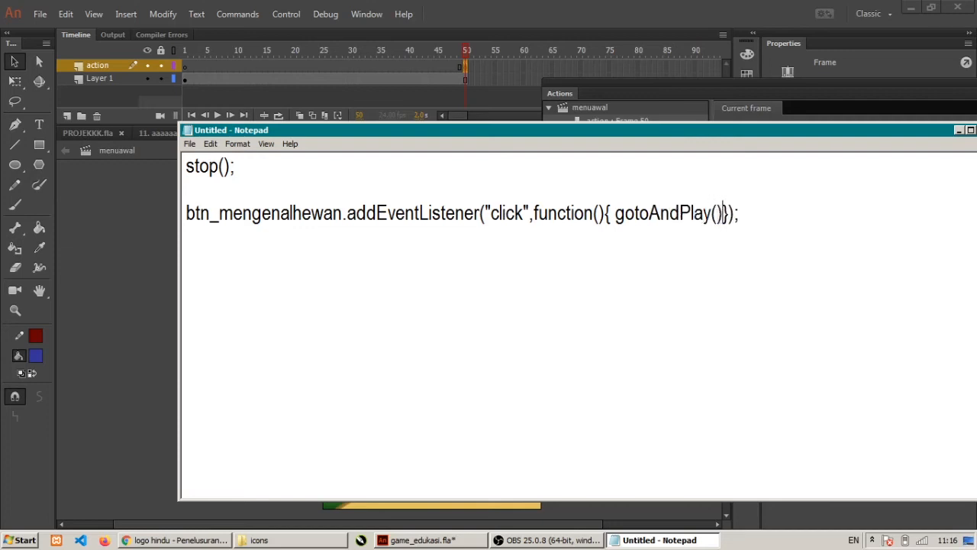
pyautogui.press('Left')
pyautogui.write(';')
# - Break the listener line so that gotoAndPlay(); and the closing brace each start on their own line
pyautogui.click(635, 214)
pyautogui.press('Left')
pyautogui.press('Left')
pyautogui.press('Return')
pyautogui.press('Right')
pyautogui.press('Right')
pyautogui.press('Right')
pyautogui.press('Right')
pyautogui.press('Right')
pyautogui.press('Right')
pyautogui.press('Right')
pyautogui.press('Right')
pyautogui.press('Right')
pyautogui.press('Right')
pyautogui.press('Right')
pyautogui.press('Right')
pyautogui.press('Right')
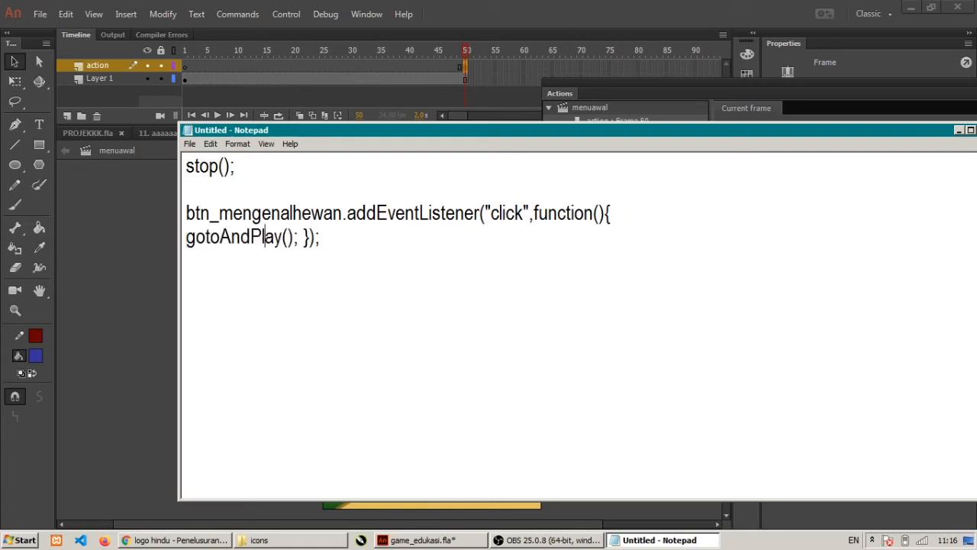
pyautogui.press('Right')
pyautogui.press('Right')
pyautogui.press('Return')
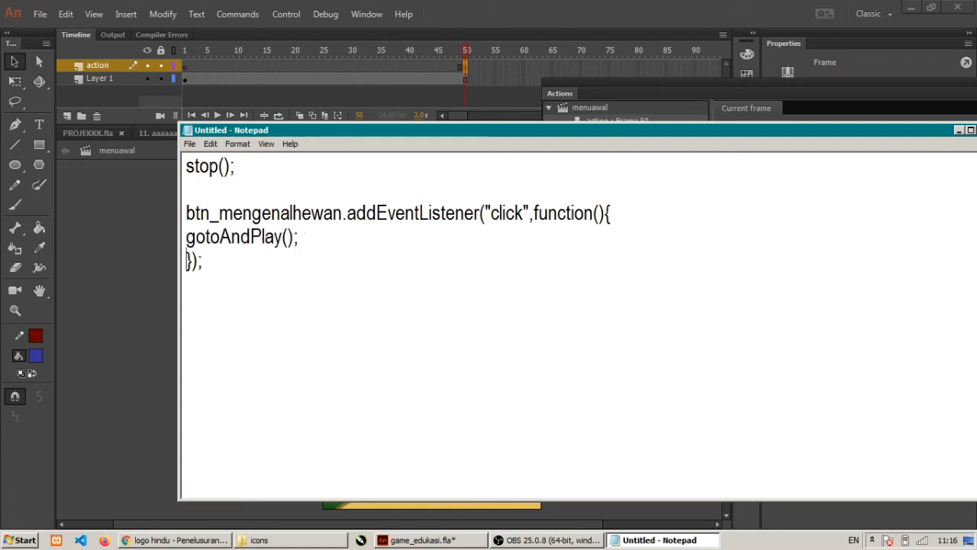
# - Insert one blank line above and one below the gotoAndPlay(); statement
pyautogui.press('Return')
pyautogui.press('Up')
pyautogui.press('Up')
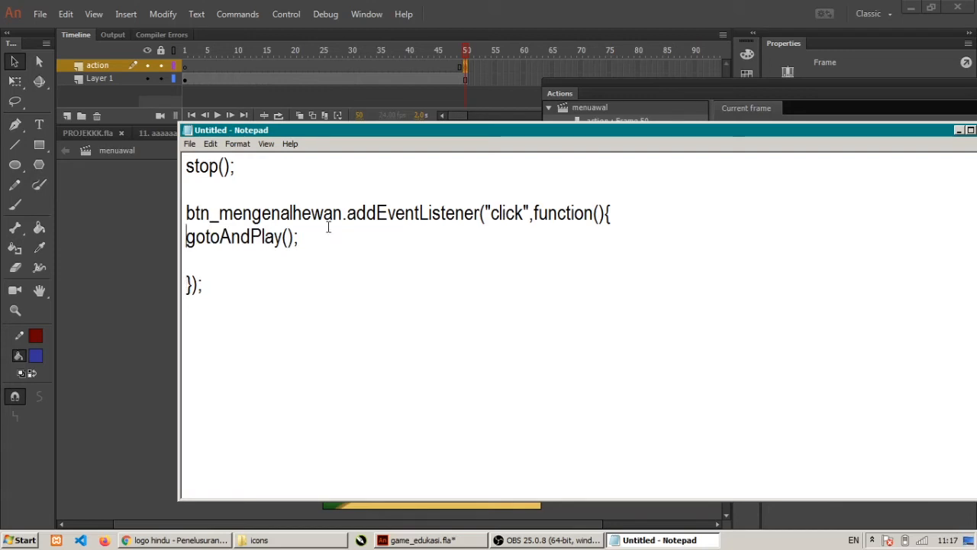
pyautogui.press('Return')
pyautogui.press('Up')
pyautogui.press('Down')
pyautogui.press('Up')
pyautogui.press('Up')
# - Compare the stop(); statement with the gotoAndPlay(); statement in the drafted code
pyautogui.press('Left')
pyautogui.press('Left')
pyautogui.press('Left')
pyautogui.press('Left')
pyautogui.press('Left')
pyautogui.press('Right')
pyautogui.press('Right')
pyautogui.press('Right')
pyautogui.press('Right')
pyautogui.press('Right')
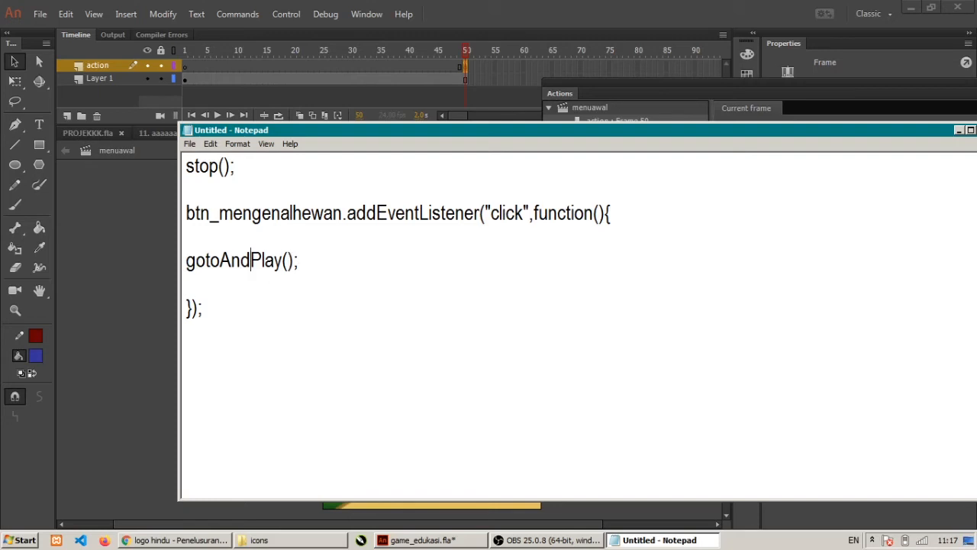
pyautogui.click(329, 227)
pyautogui.press('Up')
pyautogui.press('Up')
pyautogui.press('Up')
pyautogui.moveTo(242, 168); pyautogui.dragTo(183, 170)
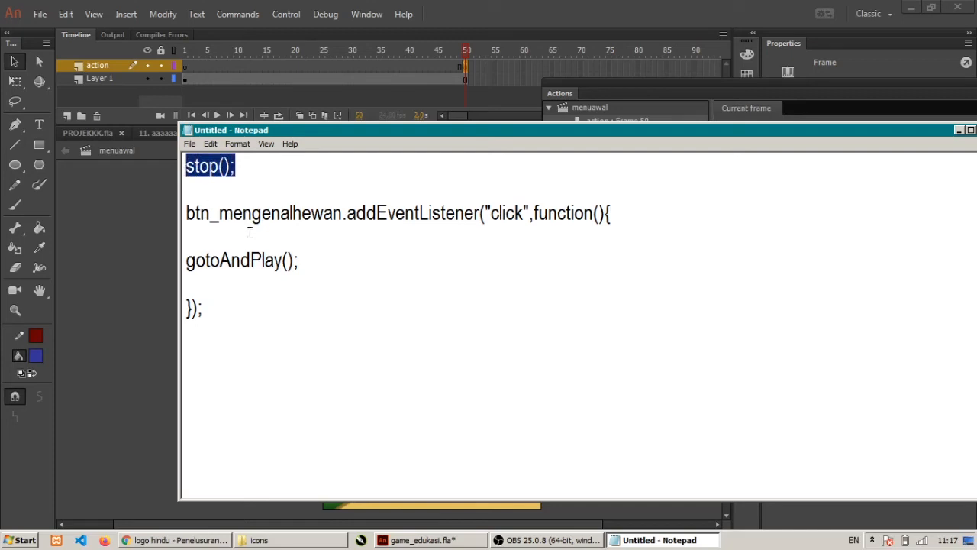
pyautogui.click(239, 171)
pyautogui.moveTo(300, 262); pyautogui.dragTo(184, 262)
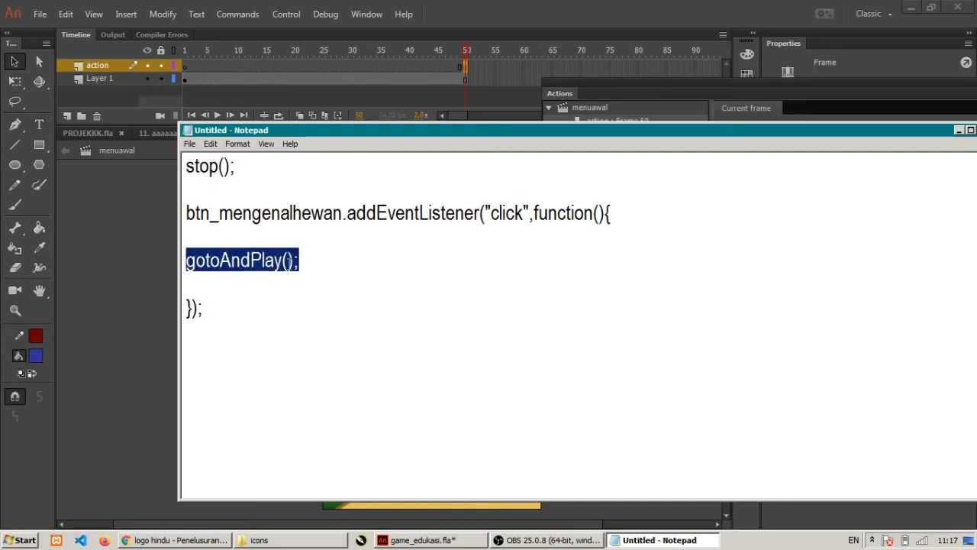
pyautogui.click(313, 260)
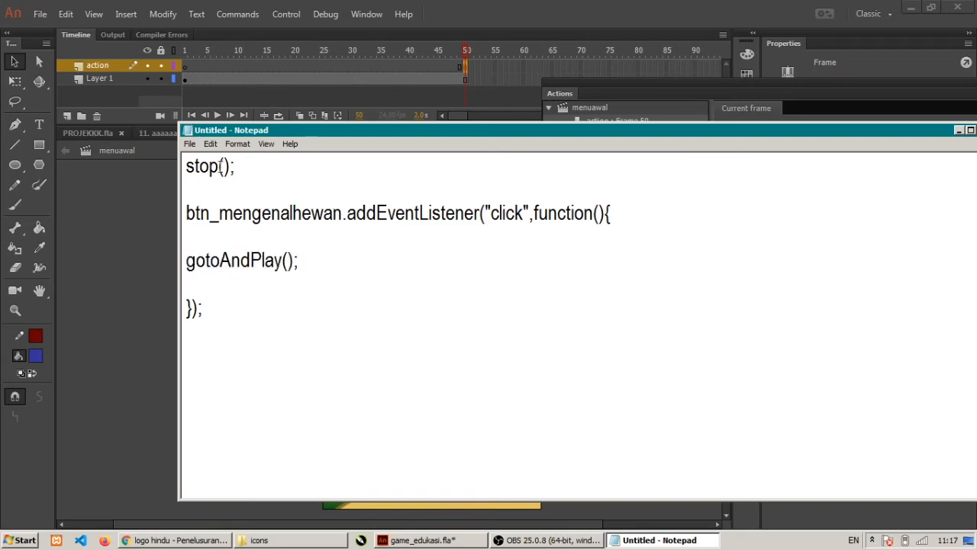
pyautogui.click(202, 180)
pyautogui.moveTo(306, 260); pyautogui.dragTo(186, 261)
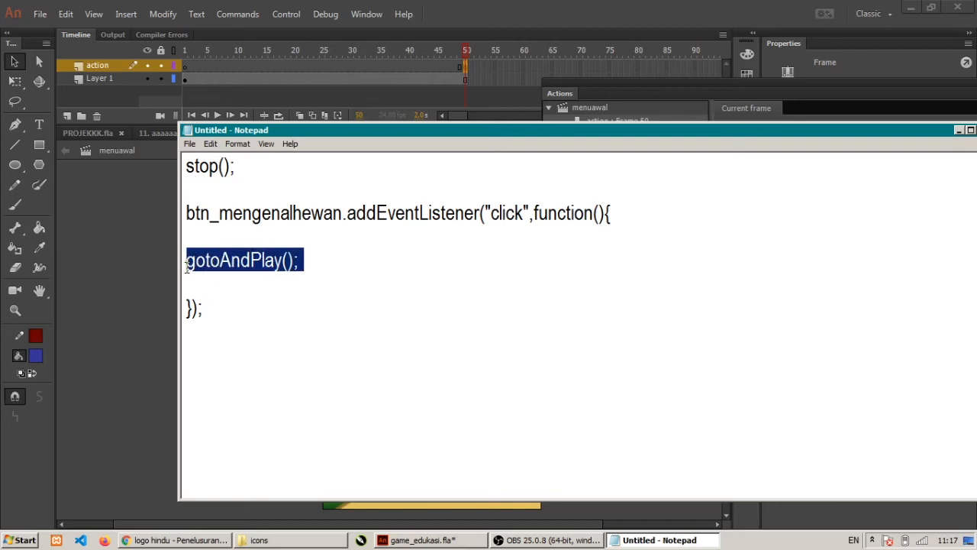
pyautogui.click(303, 260)
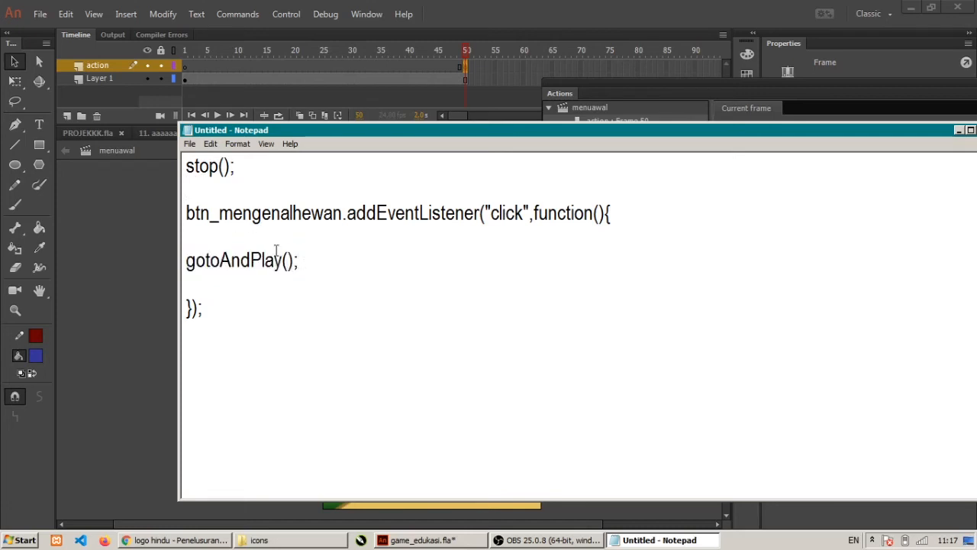
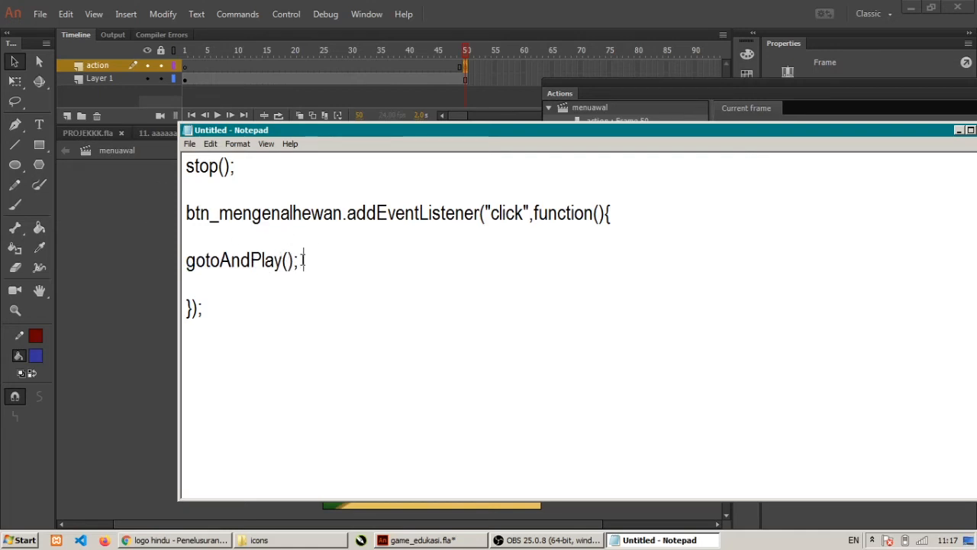
# - Enter "mengenalhewan",1 as the arguments between the gotoAndPlay parentheses
pyautogui.write('"me')
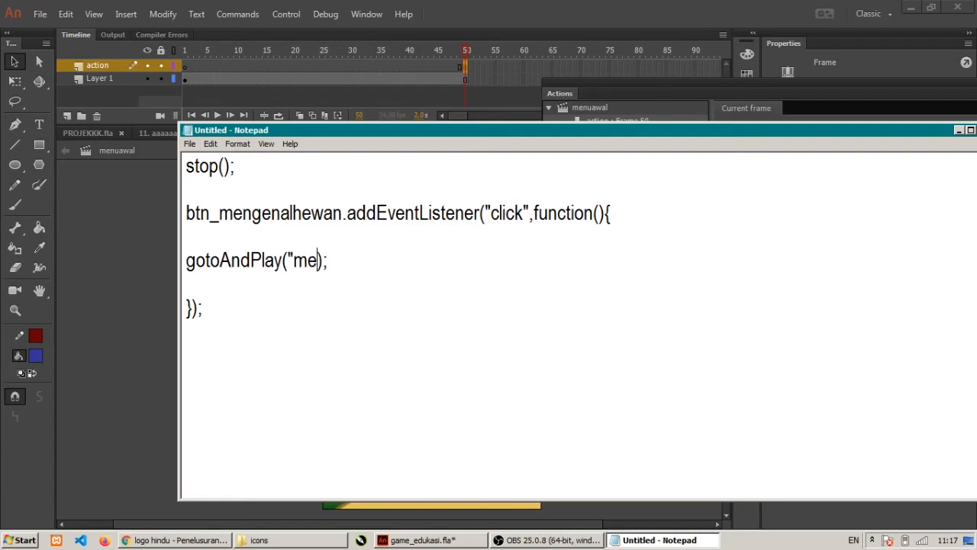
pyautogui.write('nge')
pyautogui.press('BackSpace')
pyautogui.press('BackSpace')
pyautogui.press('BackSpace')
pyautogui.press('BackSpace')
pyautogui.write('engenalhewa')
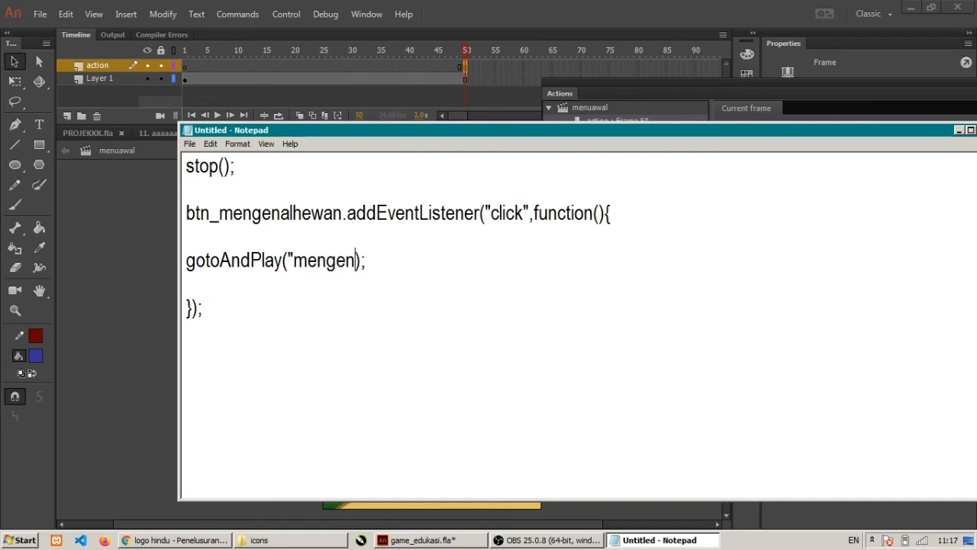
pyautogui.write('b')
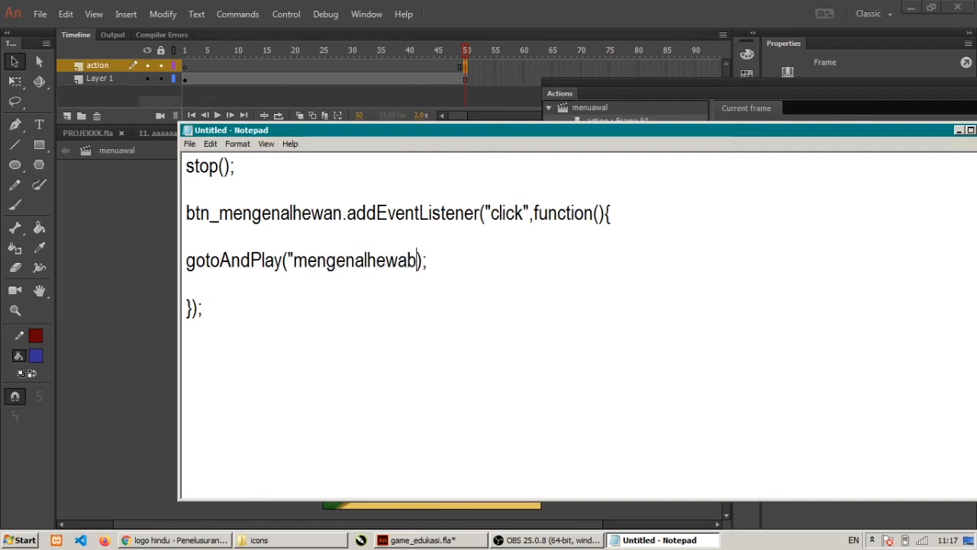
pyautogui.press('BackSpace')
pyautogui.write('n')
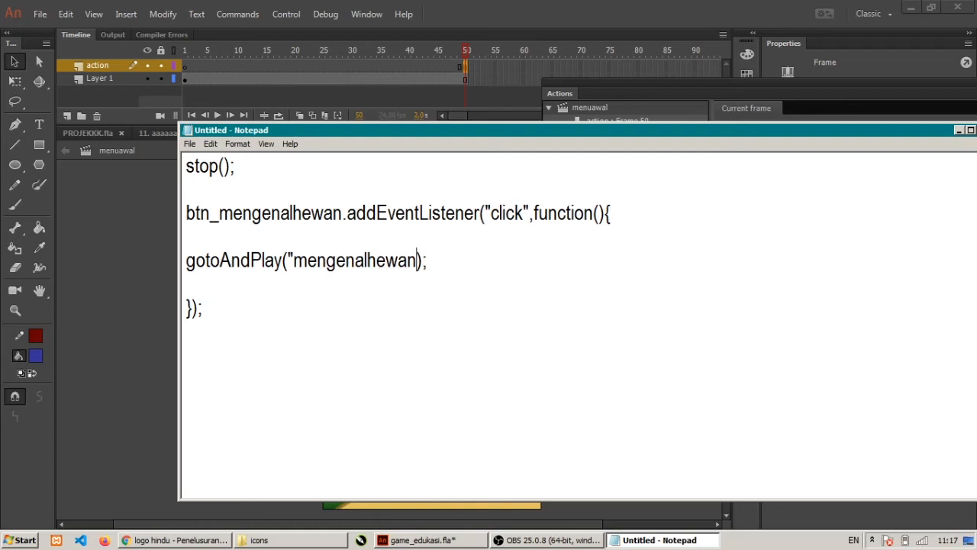
pyautogui.write('",1')
# - Review the scene name and frame number arguments of the gotoAndPlay call
pyautogui.moveTo(293, 260); pyautogui.dragTo(416, 260)
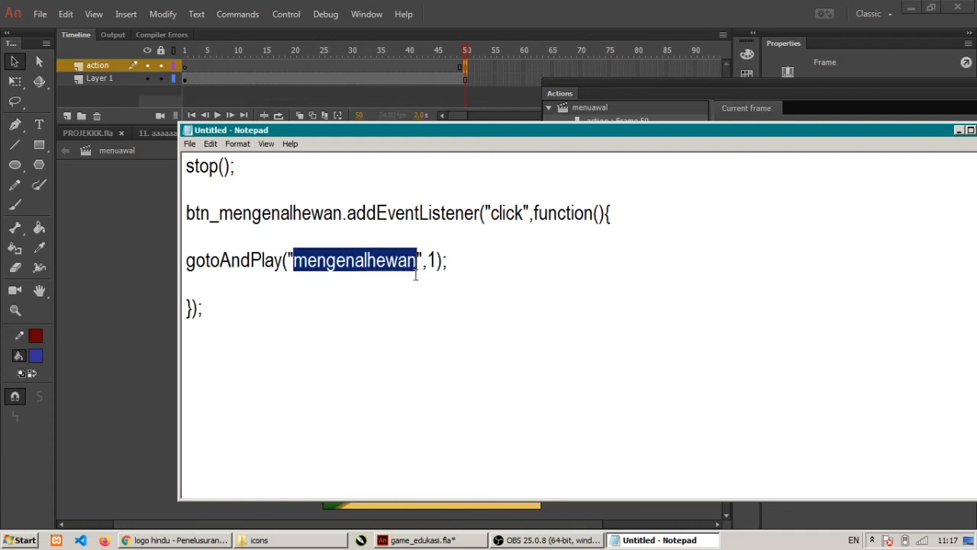
pyautogui.click(430, 261)
pyautogui.click(428, 260)
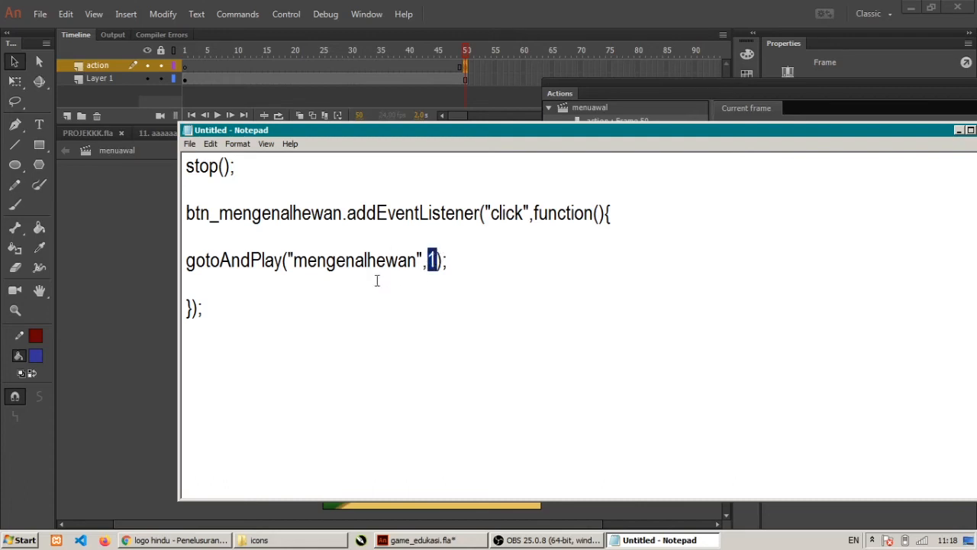
pyautogui.moveTo(293, 261); pyautogui.dragTo(421, 261)
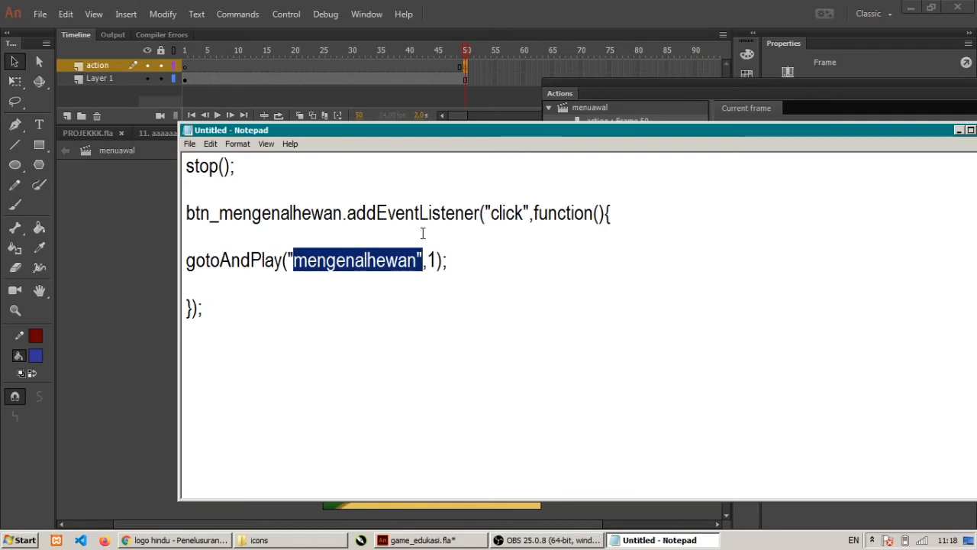
pyautogui.click(429, 260)
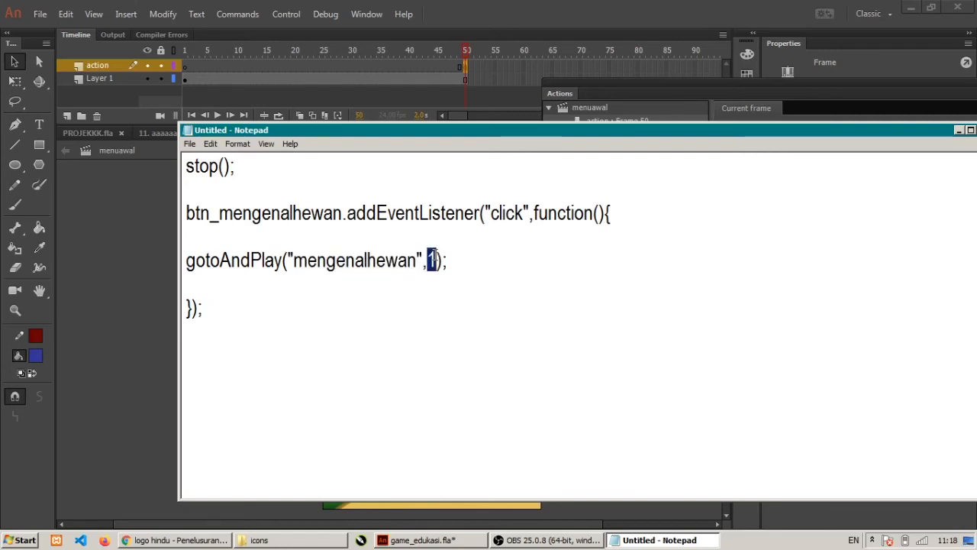
pyautogui.click(451, 263)
# - Copy the whole btn_mengenalhewan listener block into Adobe Animate, below stop(); in the action layer's frame 50 script
pyautogui.moveTo(238, 302); pyautogui.dragTo(187, 213)
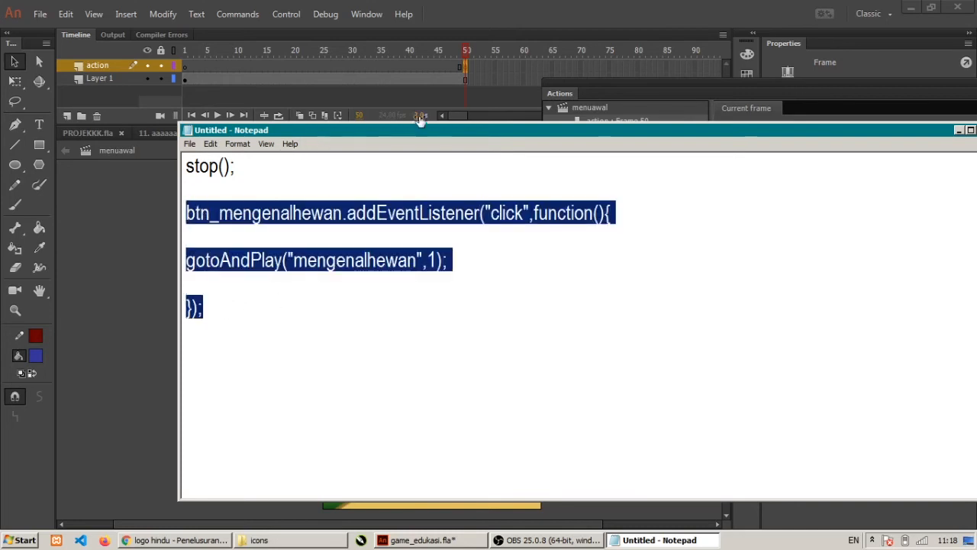
pyautogui.click(604, 88)
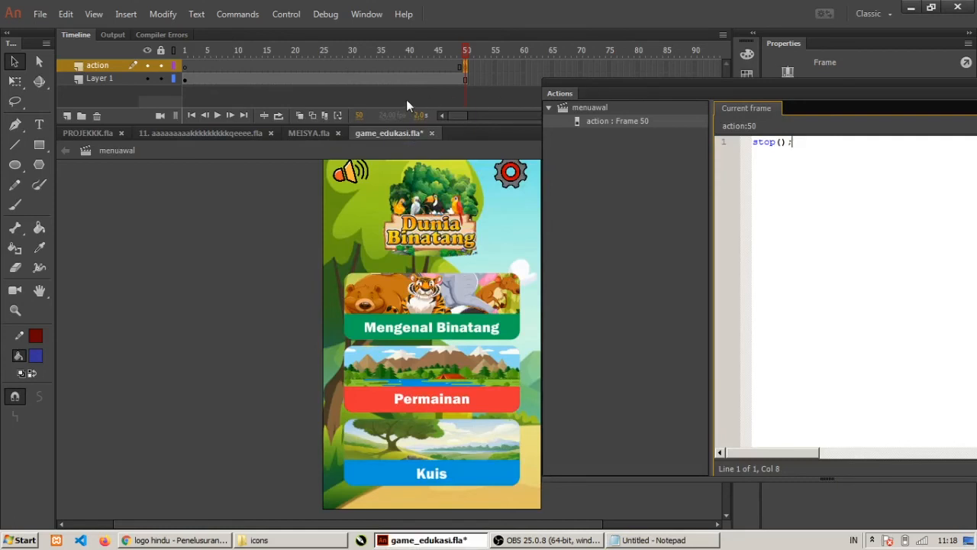
pyautogui.moveTo(400, 103); pyautogui.dragTo(400, 106)
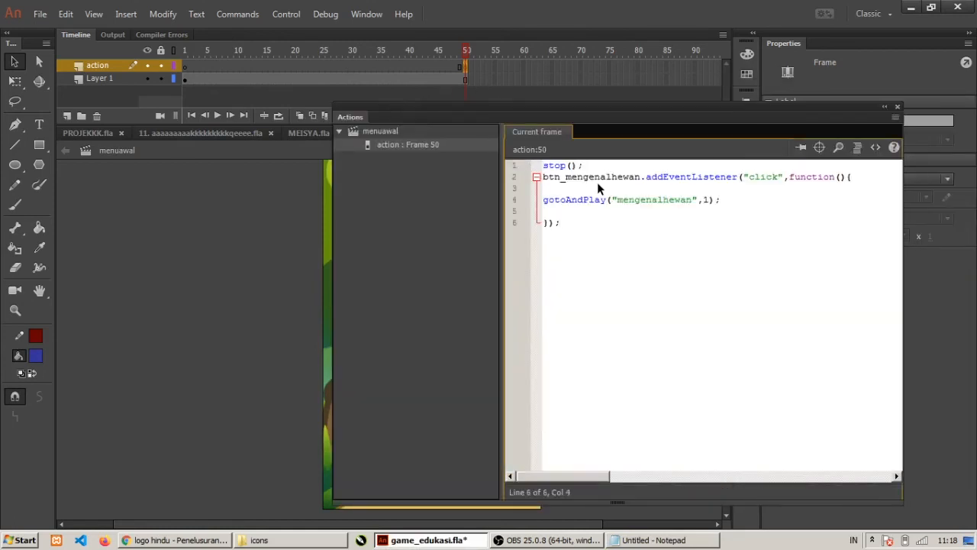
pyautogui.doubleClick(579, 199)
pyautogui.click(690, 209)
pyautogui.moveTo(702, 117); pyautogui.dragTo(704, 114)
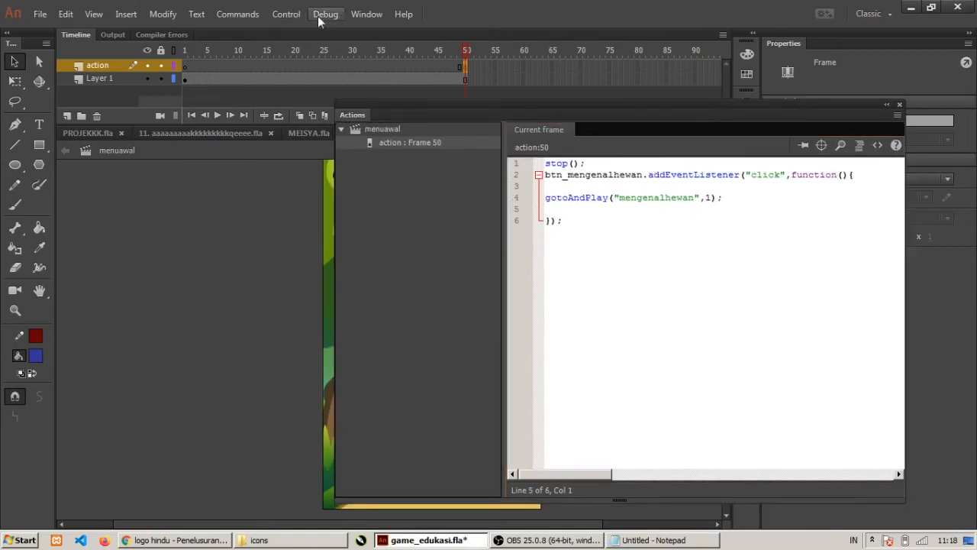
# - Test the movie and inspect the gotoAndPlay arguments on line 4 of the frame script
pyautogui.click(272, 16)
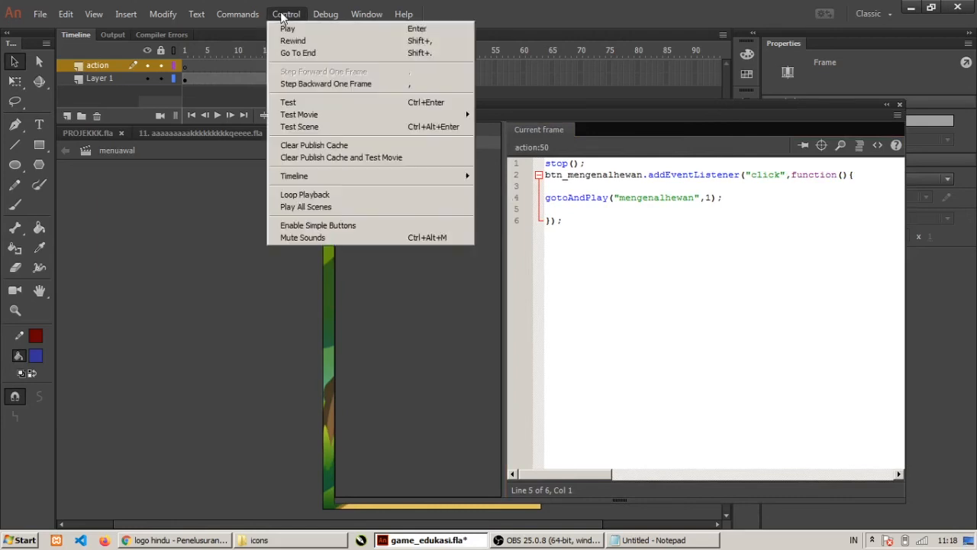
pyautogui.click(342, 100)
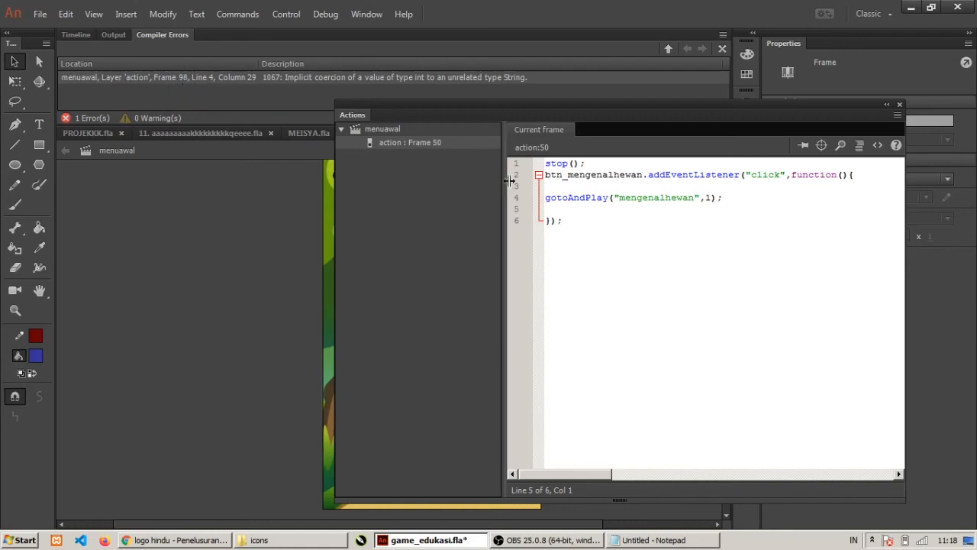
pyautogui.click(592, 197)
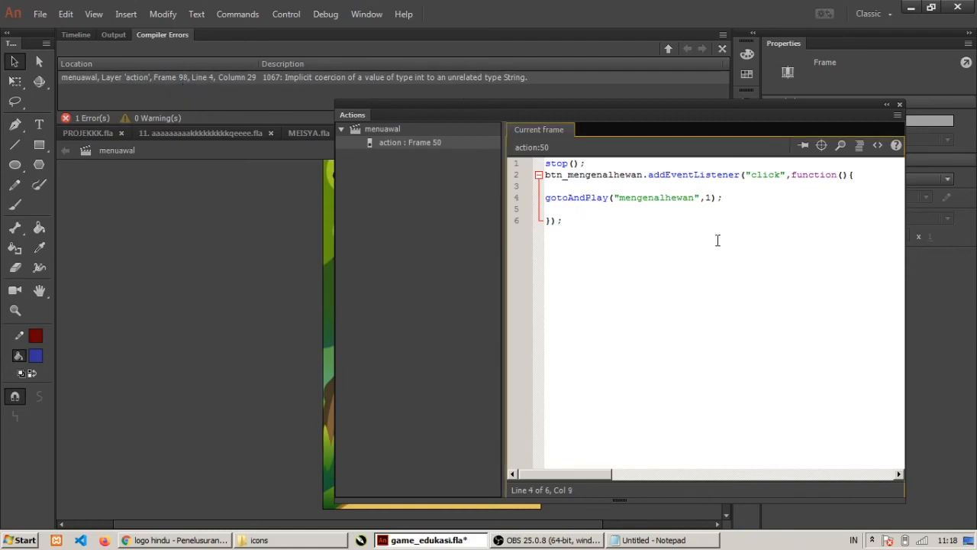
pyautogui.click(632, 202)
# - Reorder the gotoAndPlay arguments in the frame script so the call reads gotoAndPlay(1,"mengenalhewan");
pyautogui.click(710, 198)
pyautogui.press('BackSpace')
pyautogui.click(615, 196)
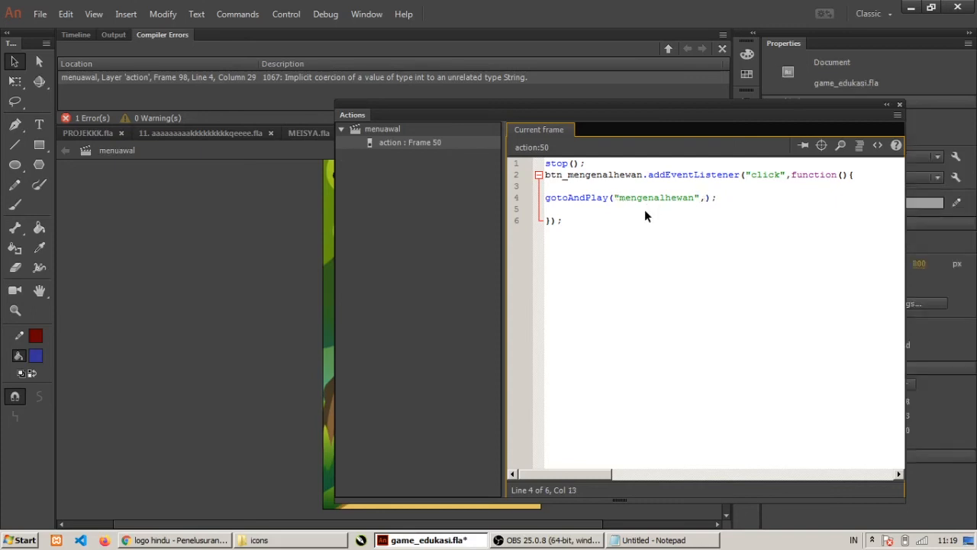
pyautogui.write('1,')
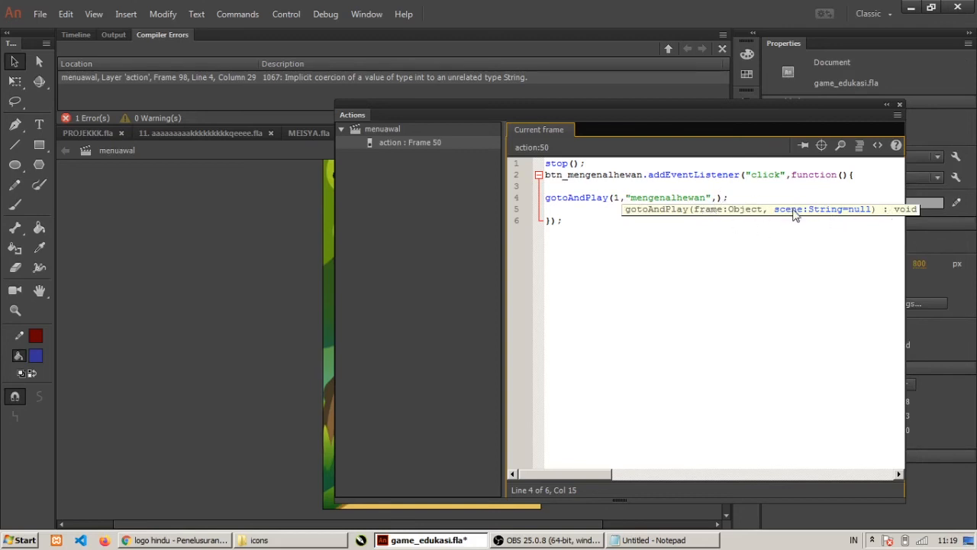
pyautogui.click(718, 197)
pyautogui.press('BackSpace')
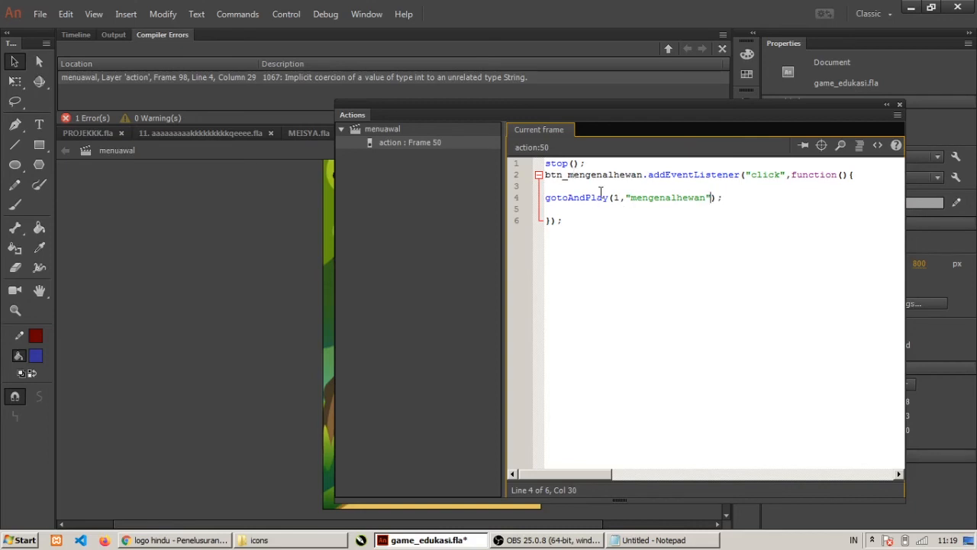
# - Switch to the Notepad draft and review the listener's function() argument and the gotoAndPlay call
pyautogui.hotkey('alt', 'Tab')
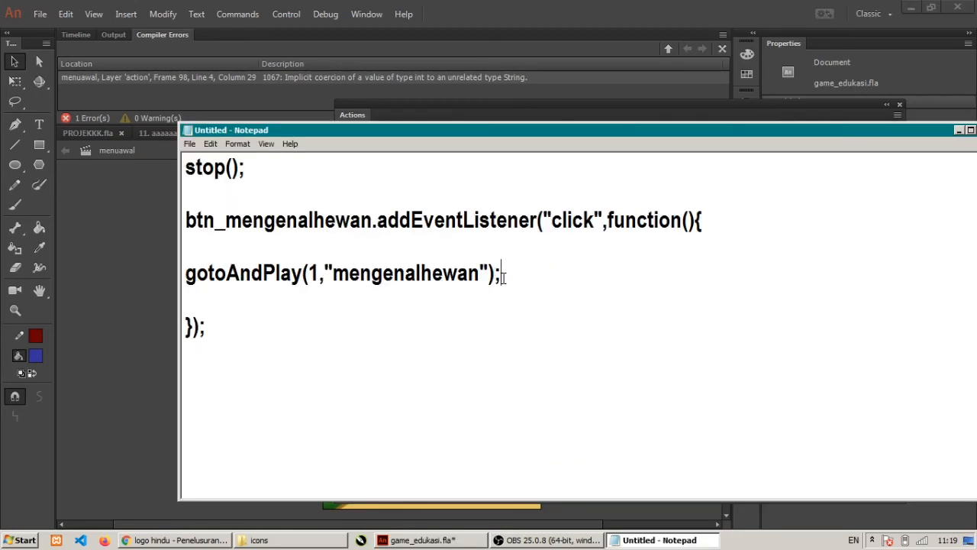
pyautogui.moveTo(190, 222); pyautogui.dragTo(186, 196)
pyautogui.moveTo(551, 221); pyautogui.dragTo(689, 220)
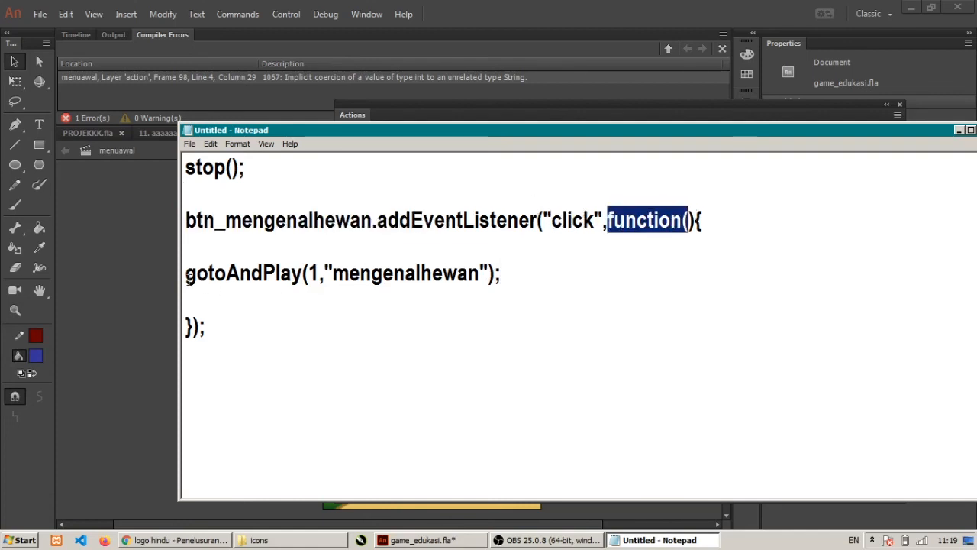
pyautogui.moveTo(187, 276); pyautogui.dragTo(302, 275)
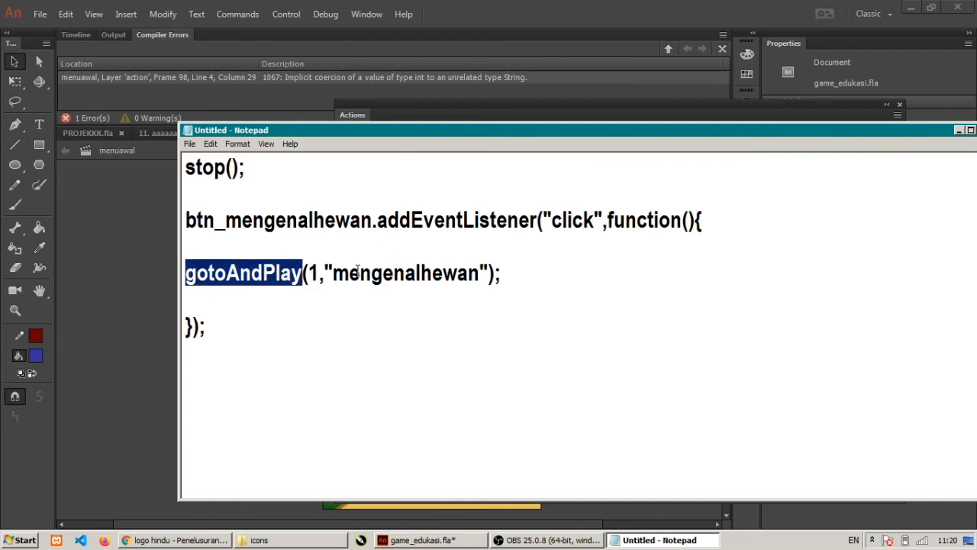
pyautogui.click(247, 278)
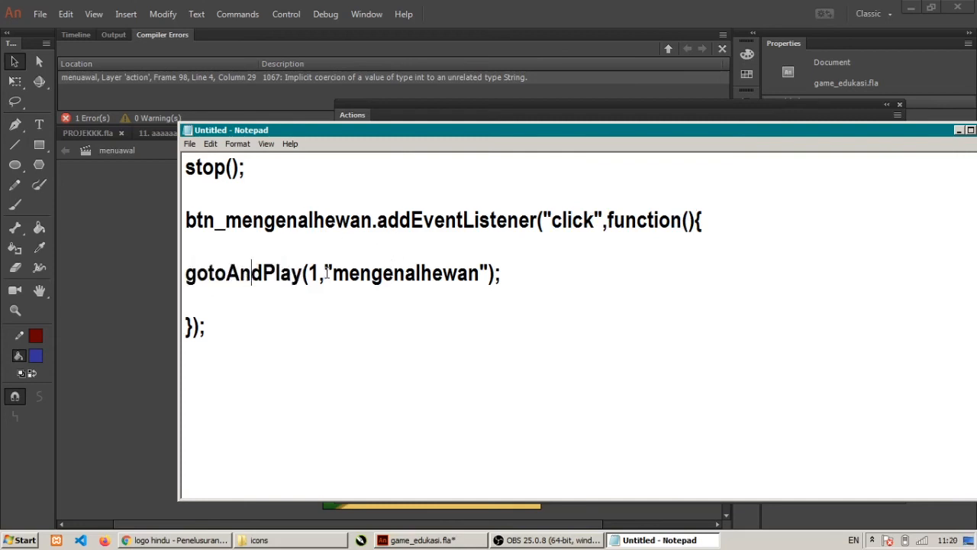
# - Remove the "mengenalhewan" argument from the Notepad draft so the call reads gotoAndPlay(1);
pyautogui.moveTo(308, 273); pyautogui.dragTo(486, 268)
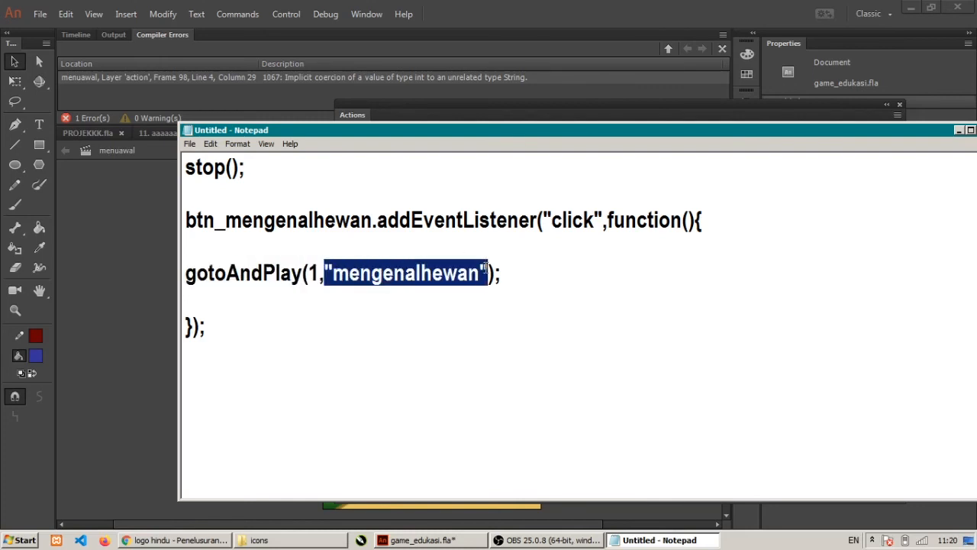
pyautogui.click(350, 278)
pyautogui.moveTo(320, 273); pyautogui.dragTo(486, 277)
pyautogui.press('Delete')
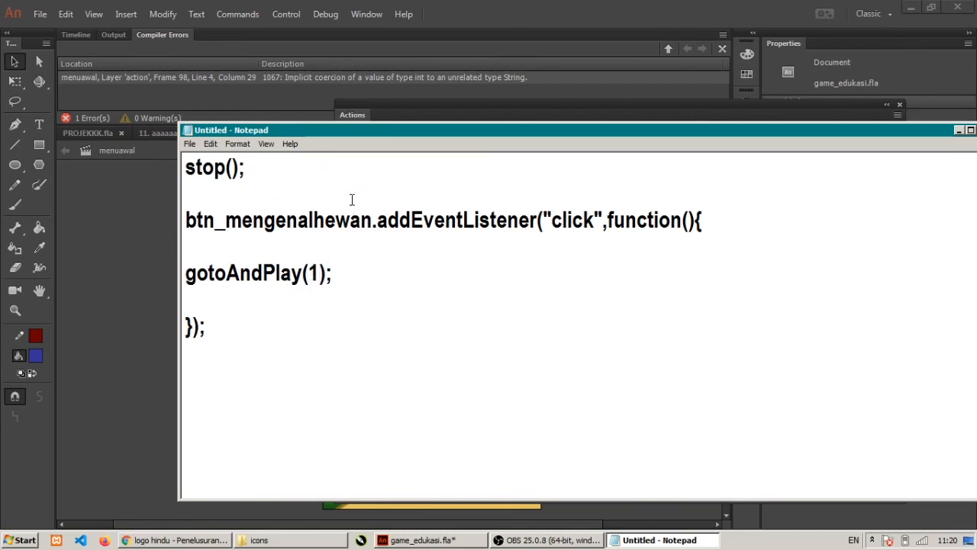
# - Compare the shortened draft with the frame script and undo the removal of the gotoAndPlay scene argument
pyautogui.moveTo(357, 139); pyautogui.dragTo(310, 247)
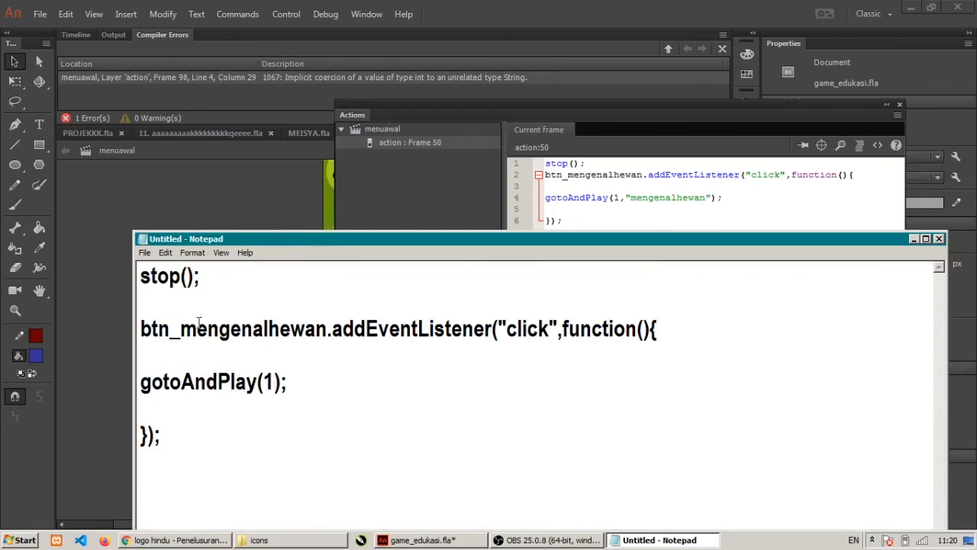
pyautogui.moveTo(326, 329); pyautogui.dragTo(157, 316)
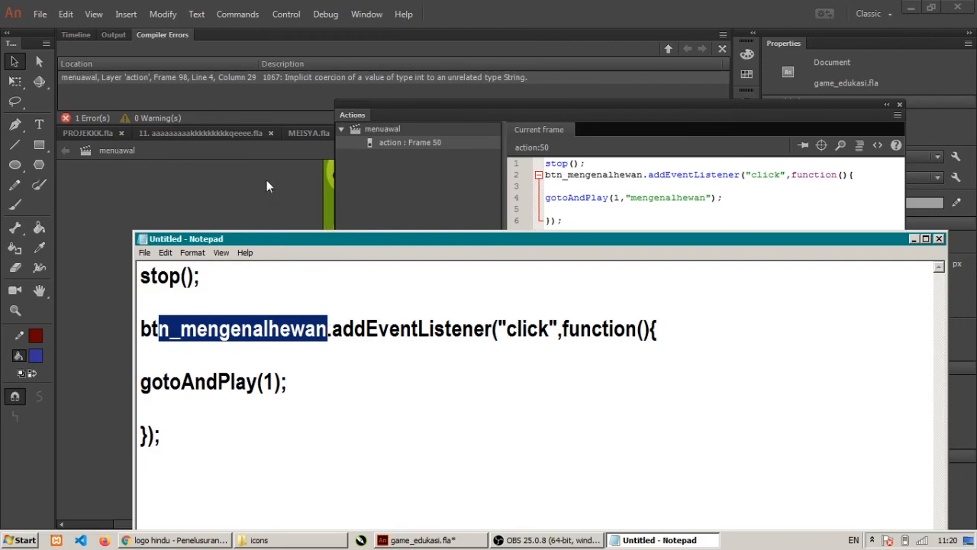
pyautogui.moveTo(266, 239); pyautogui.dragTo(255, 178)
pyautogui.click(197, 267)
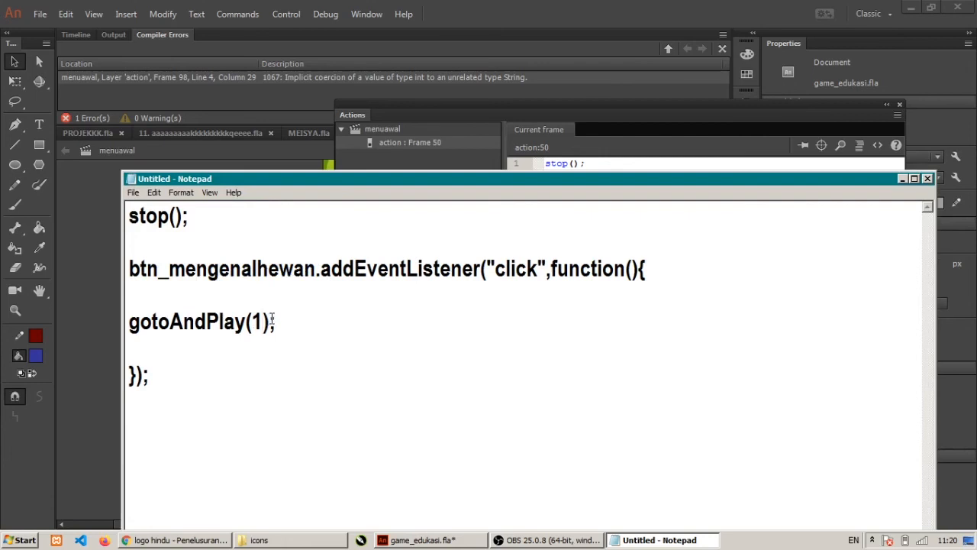
pyautogui.hotkey('ctrl', 'z')
pyautogui.click(312, 324)
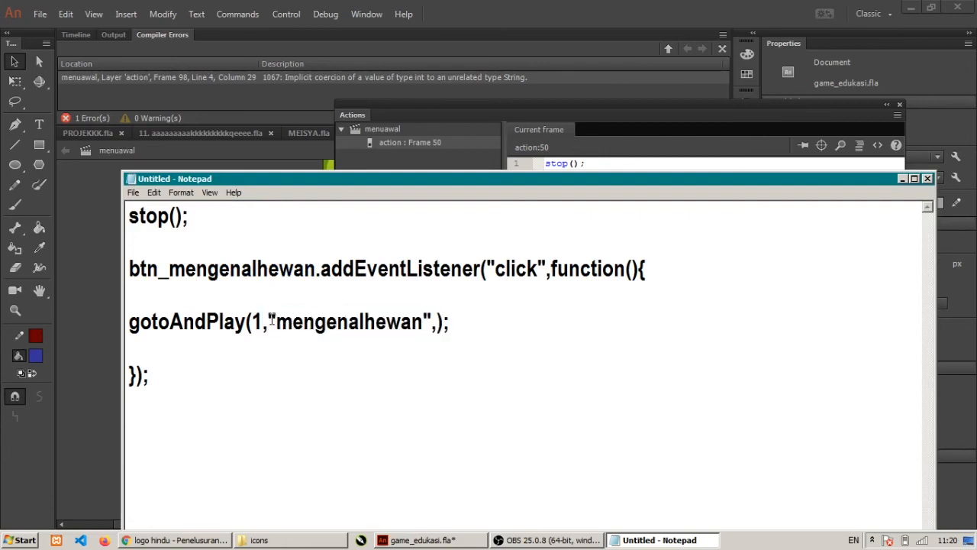
# - Delete the stray comma after the scene name so the draft call reads gotoAndPlay(1,"mengenalhewan");
pyautogui.moveTo(271, 321); pyautogui.dragTo(433, 322)
pyautogui.click(337, 324)
pyautogui.moveTo(268, 321); pyautogui.dragTo(432, 323)
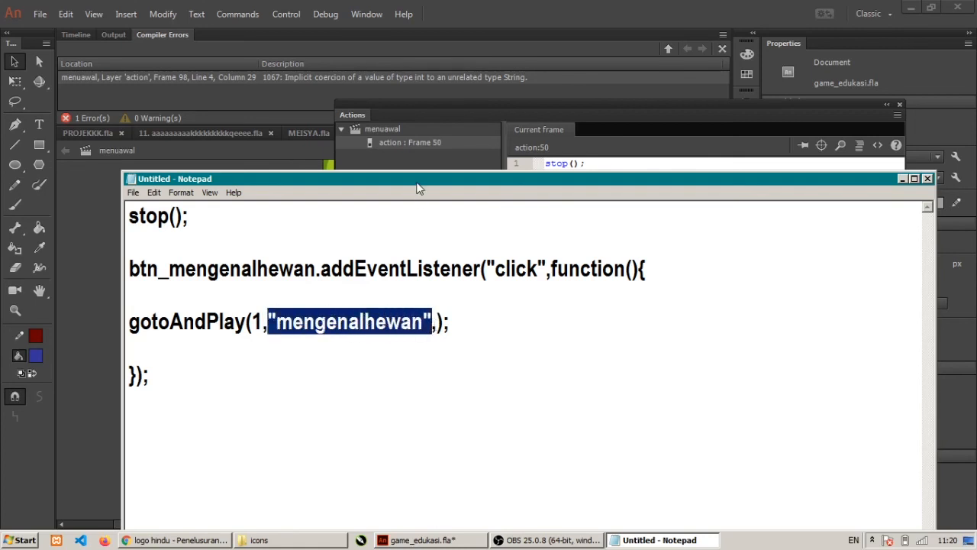
pyautogui.moveTo(418, 177); pyautogui.dragTo(417, 101)
pyautogui.click(392, 250)
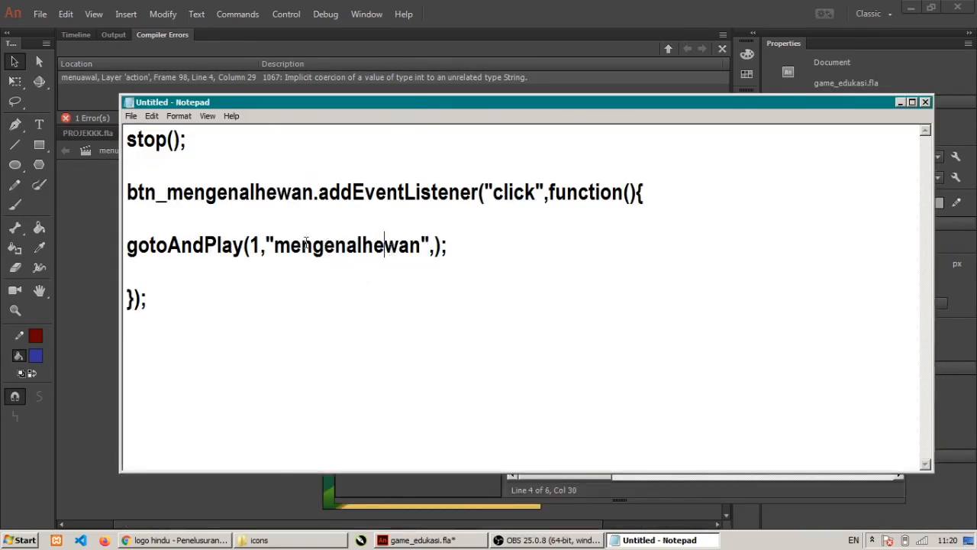
pyautogui.moveTo(252, 246); pyautogui.dragTo(437, 243)
pyautogui.click(436, 244)
pyautogui.press('Delete')
# - Review the draft's button instance name, the gotoAndPlay command, its frame number and its scene name
pyautogui.moveTo(315, 195); pyautogui.dragTo(107, 202)
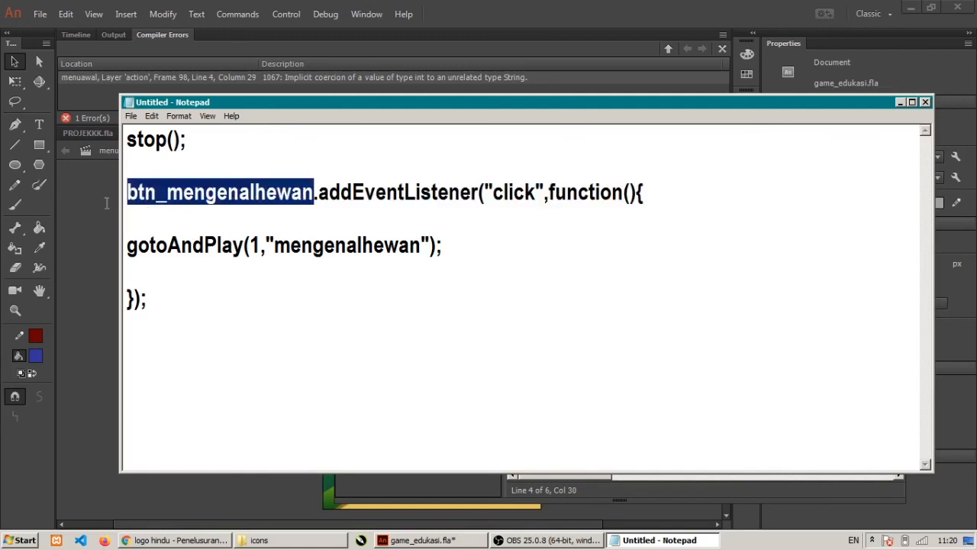
pyautogui.moveTo(138, 245); pyautogui.dragTo(251, 246)
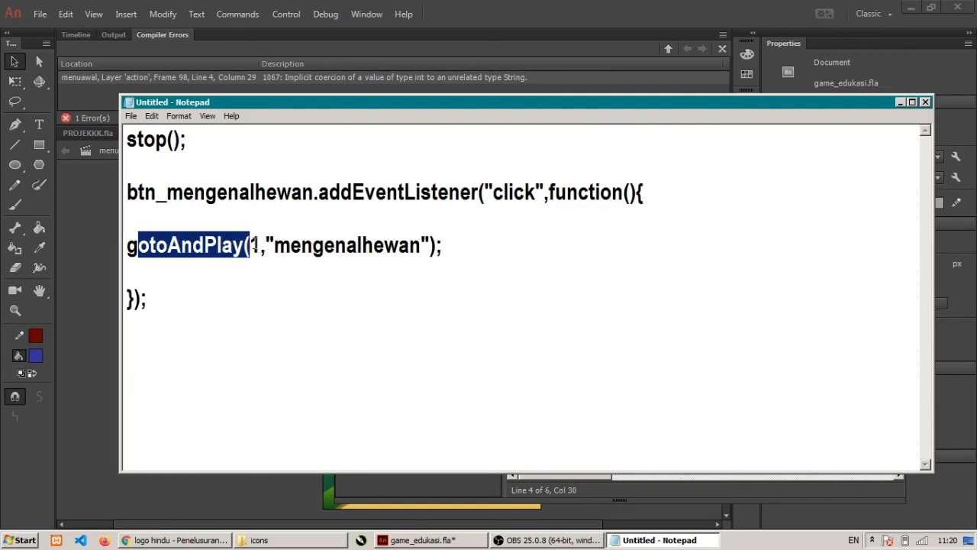
pyautogui.doubleClick(254, 244)
pyautogui.click(264, 244)
pyautogui.hotkey('shift', 'Home')
pyautogui.keyDown('shift'); pyautogui.click(421, 244); pyautogui.keyUp('shift')
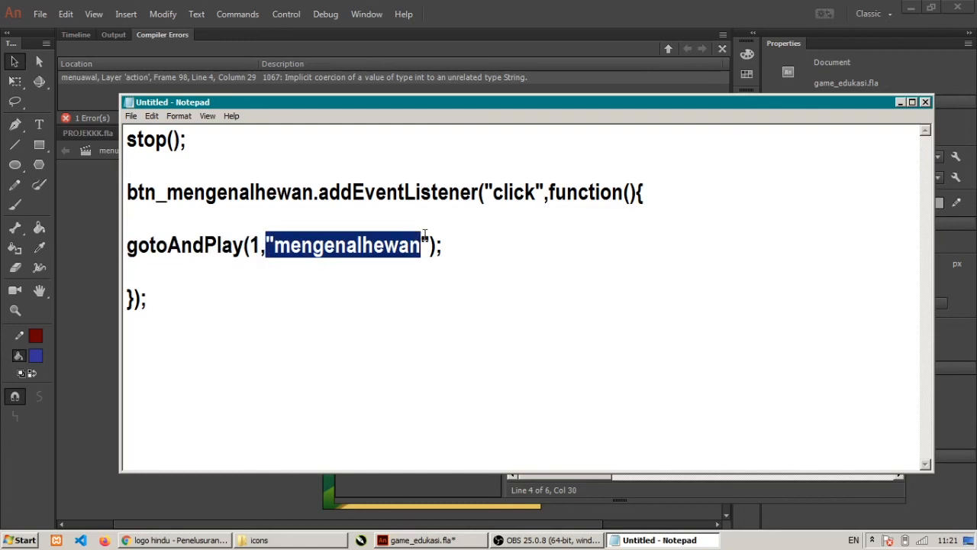
# - Return to Adobe Animate and check the frame number and scene name in the frame script's gotoAndPlay call
pyautogui.click(900, 102)
pyautogui.click(741, 197)
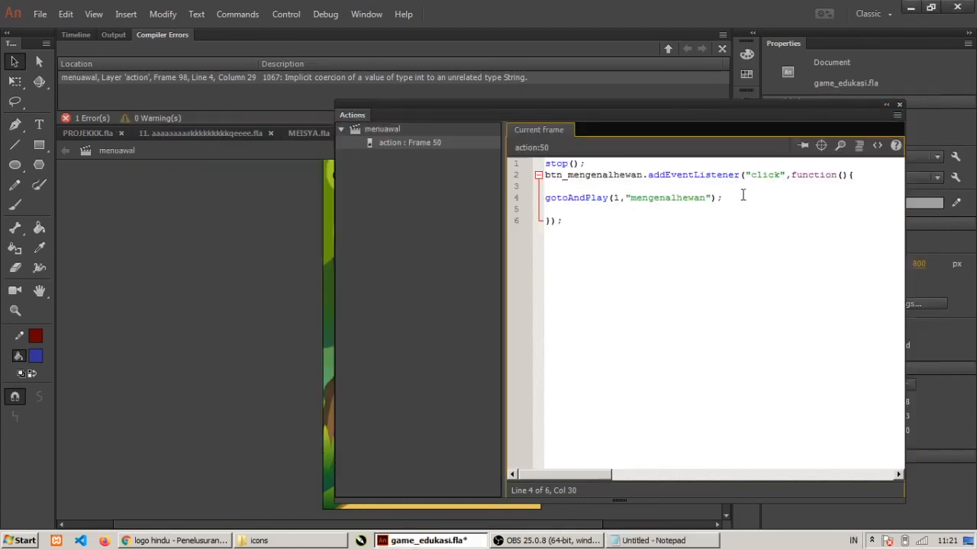
pyautogui.doubleClick(615, 197)
pyautogui.moveTo(627, 199); pyautogui.dragTo(712, 200)
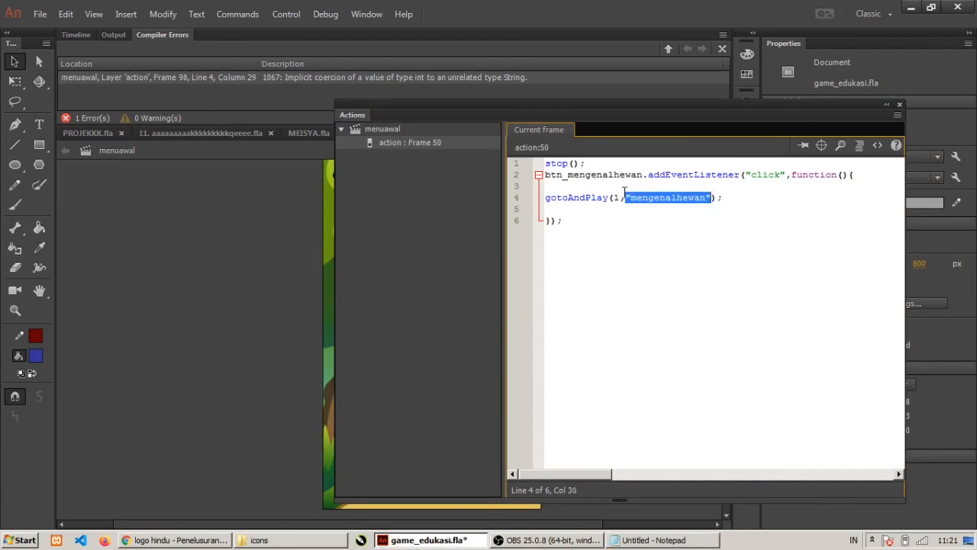
pyautogui.click(729, 198)
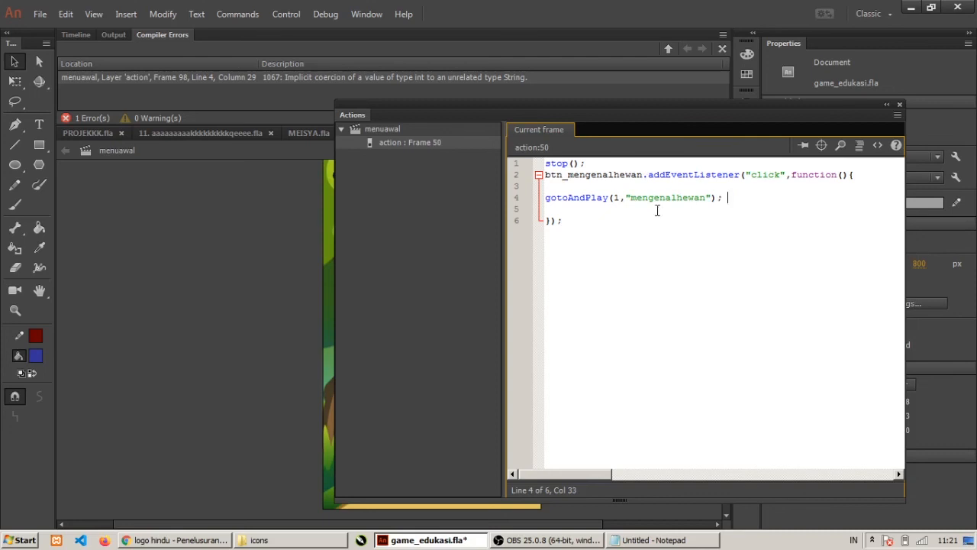
pyautogui.click(585, 197)
# - Test the movie, try the Mengenal Binatang button and close the preview
pyautogui.hotkey('ctrl', 'Return')
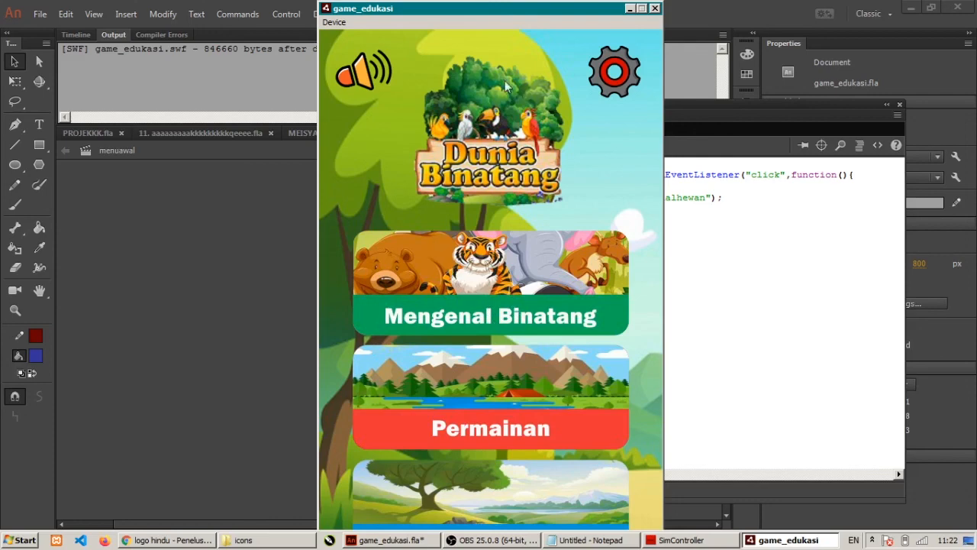
pyautogui.click(519, 290)
pyautogui.click(655, 9)
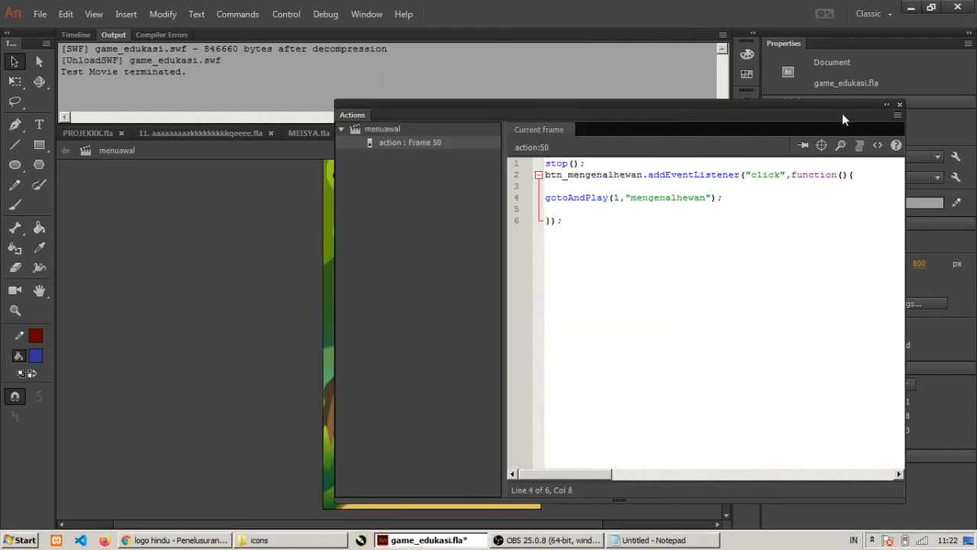
# - Put the Actions panel away, open the mengenalhewan scene and scrub through its three animal frames
pyautogui.click(888, 104)
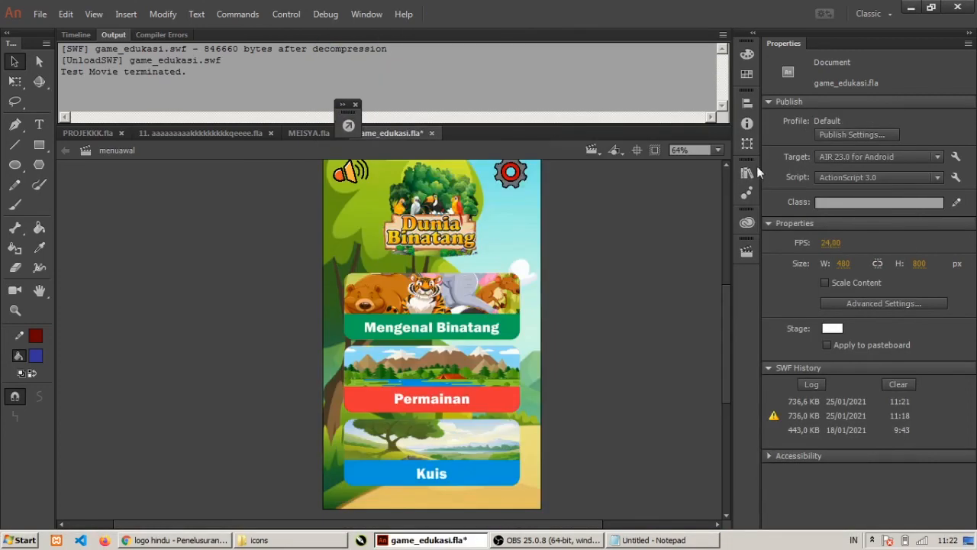
pyautogui.click(355, 104)
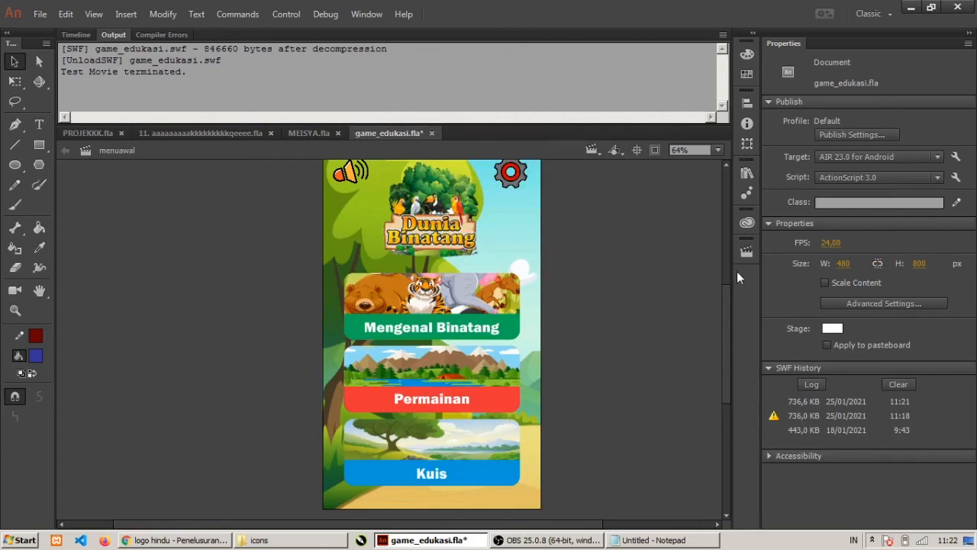
pyautogui.click(599, 151)
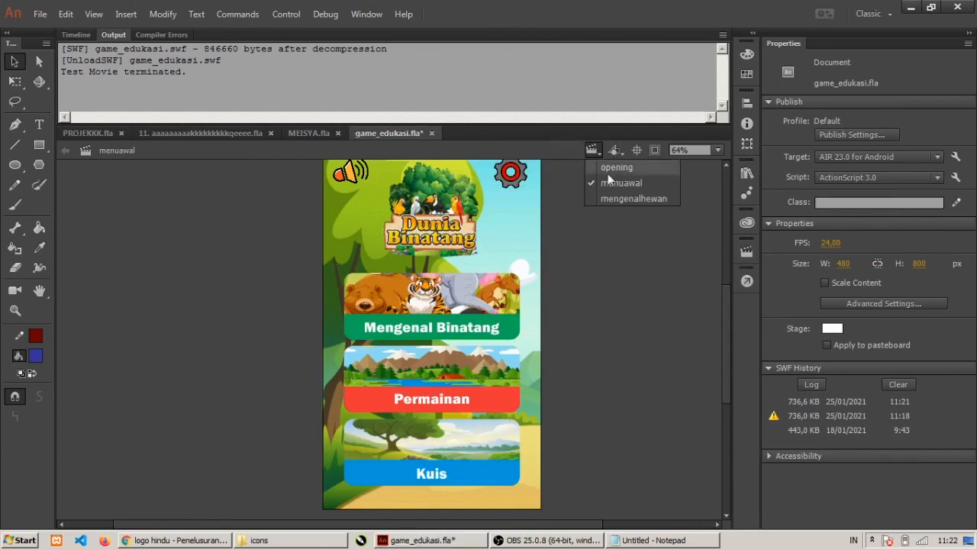
pyautogui.click(624, 199)
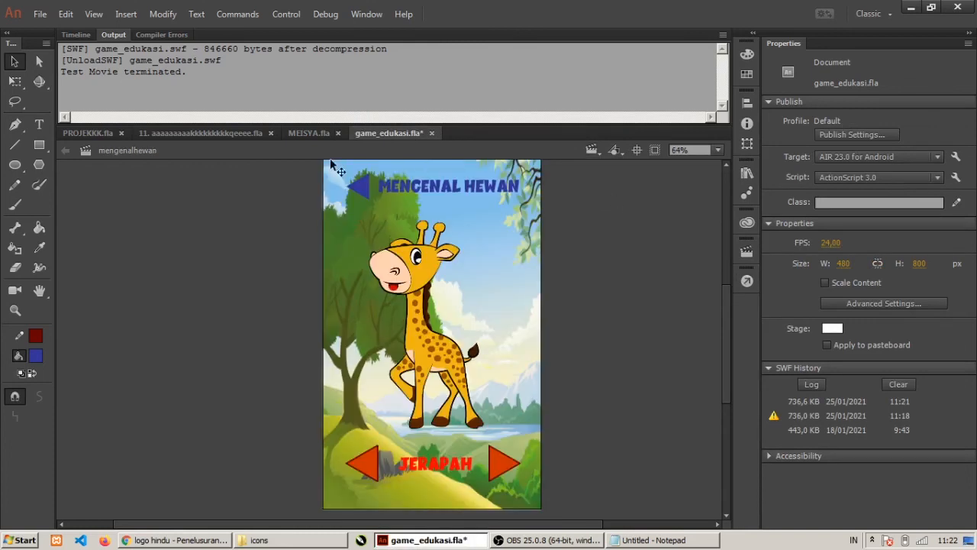
pyautogui.click(85, 36)
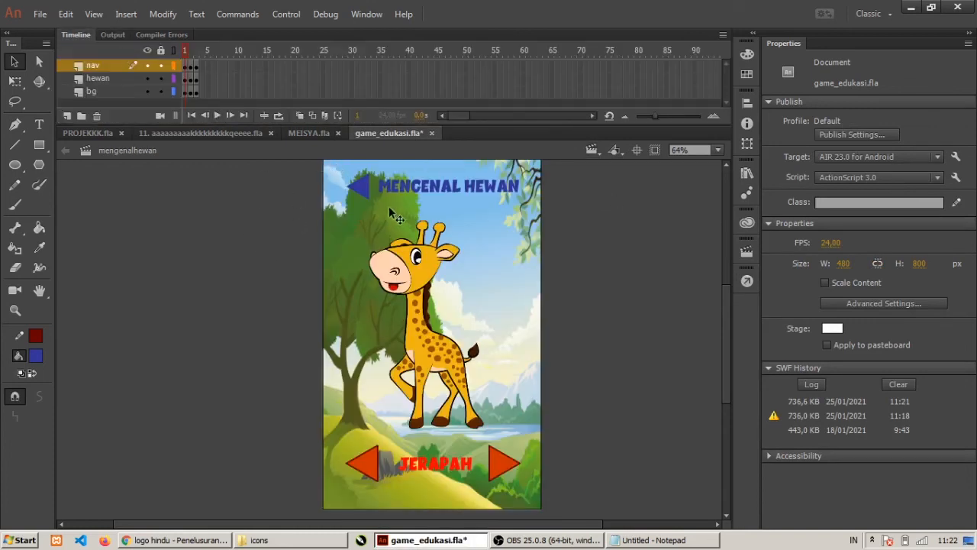
pyautogui.moveTo(188, 53)
pyautogui.mouseDown()
pyautogui.moveTo(204, 54)
pyautogui.moveTo(175, 54)
pyautogui.moveTo(191, 53)
pyautogui.mouseUp()
pyautogui.moveTo(202, 57); pyautogui.dragTo(233, 59)
# - View the opening scene for comparison and return to the mengenalhewan scene
pyautogui.click(594, 149)
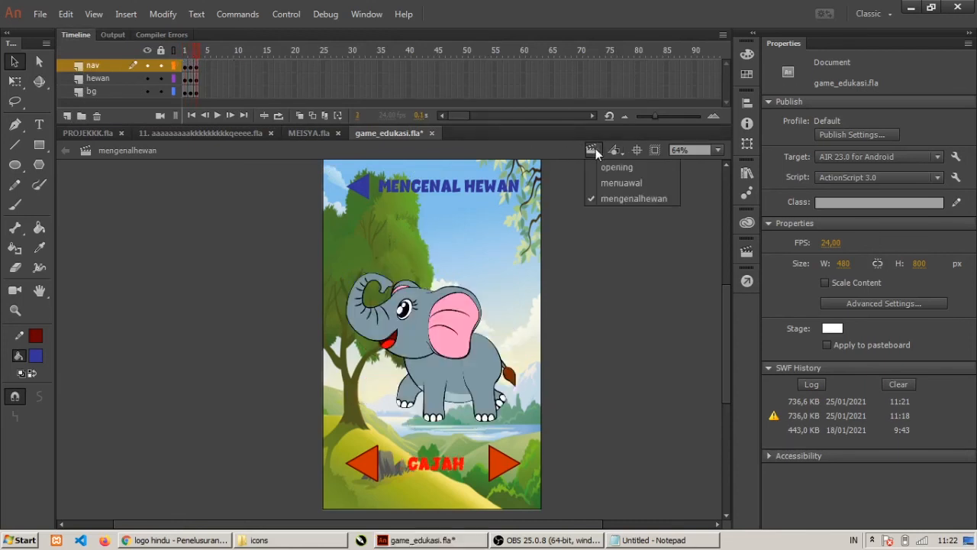
pyautogui.click(599, 170)
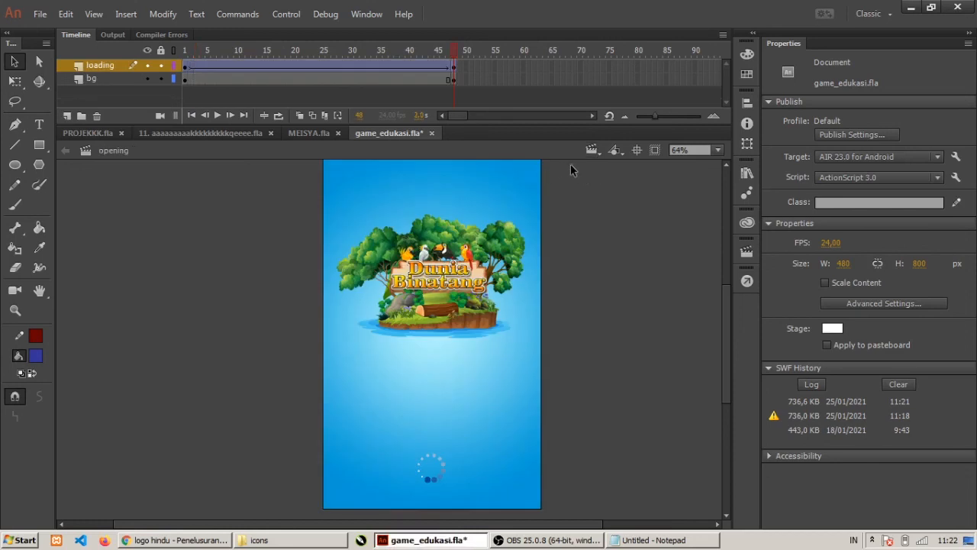
pyautogui.click(592, 150)
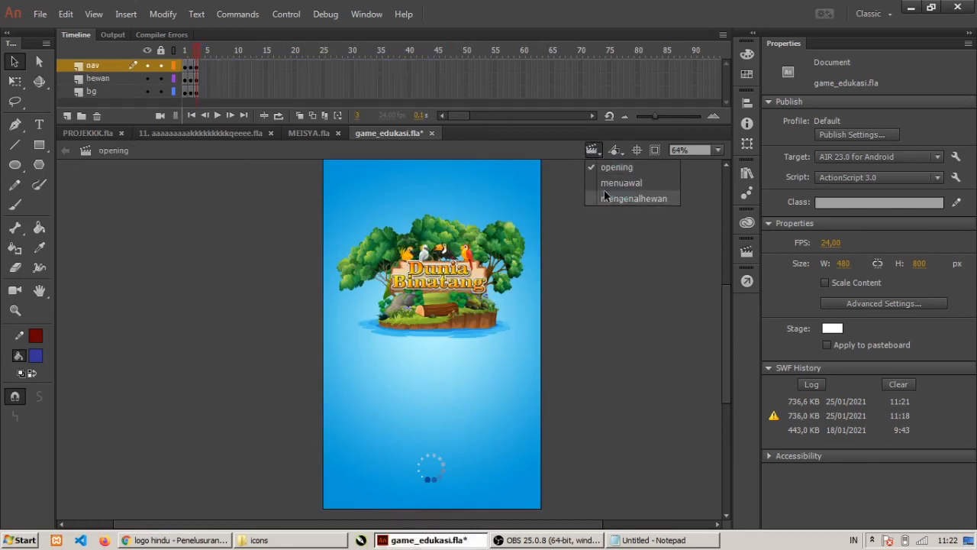
pyautogui.click(601, 193)
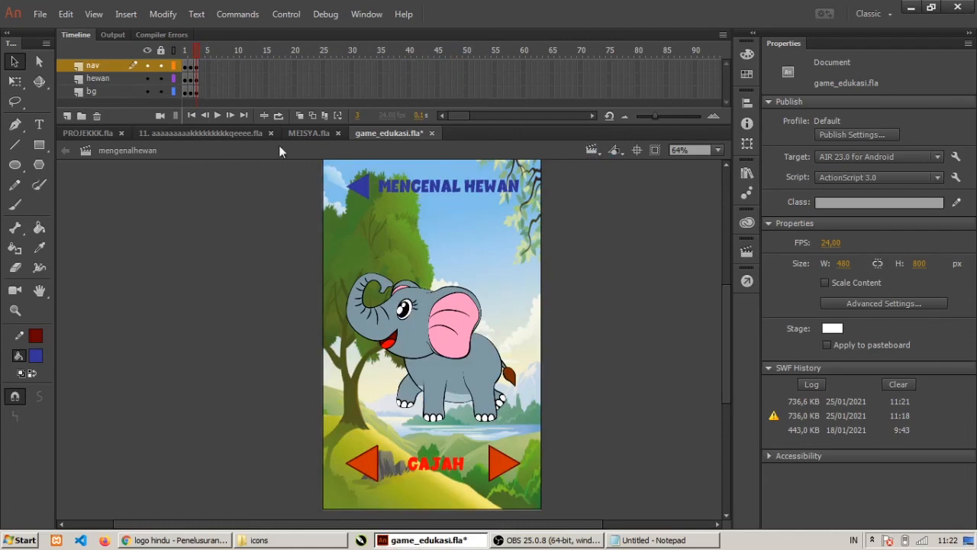
# - Go to frame 1 of the mengenalhewan scene and add a layer named action above nav
pyautogui.moveTo(197, 56); pyautogui.dragTo(173, 68)
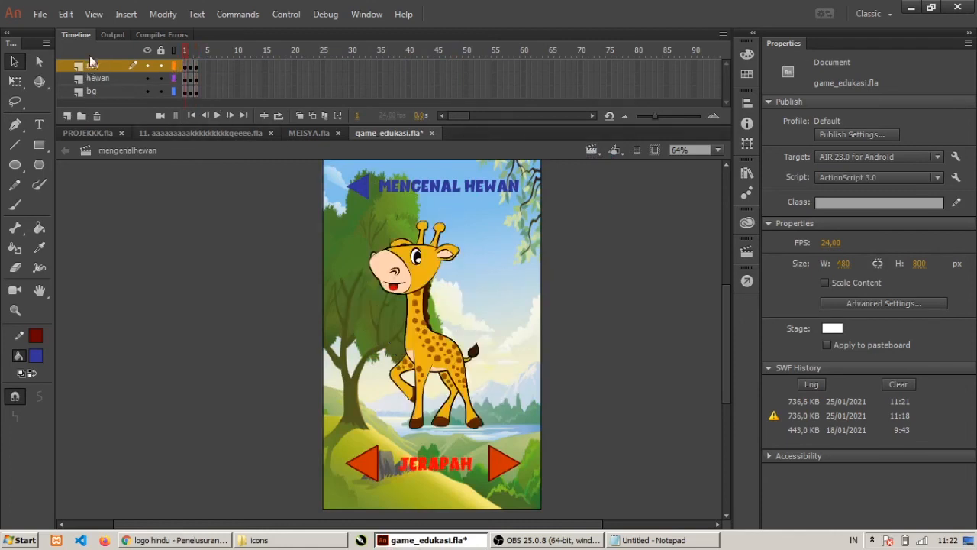
pyautogui.click(71, 118)
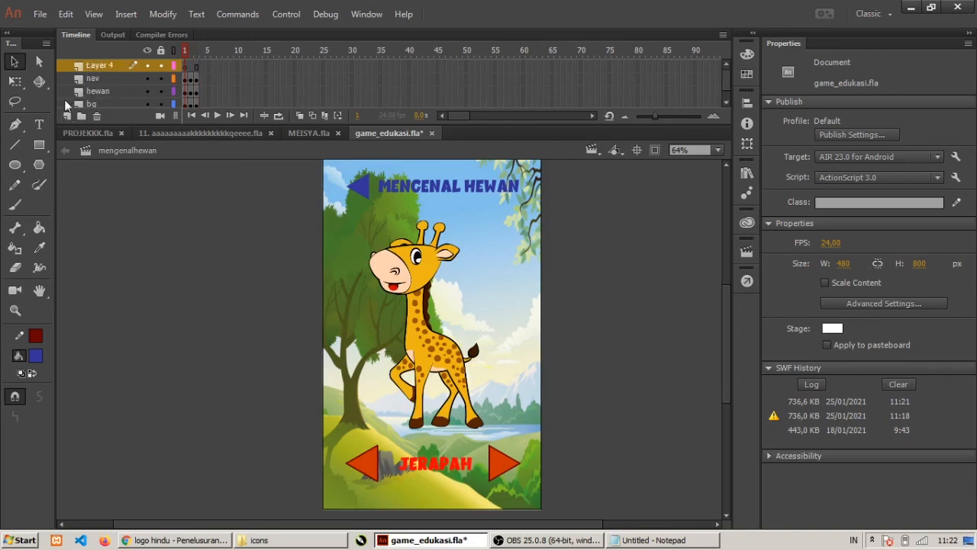
pyautogui.click(99, 65)
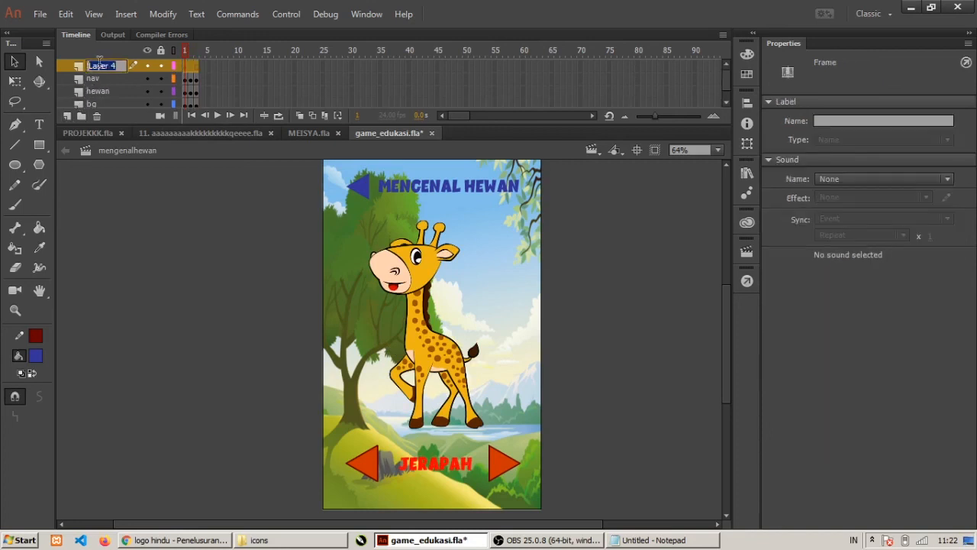
pyautogui.write('action')
pyautogui.press('Return')
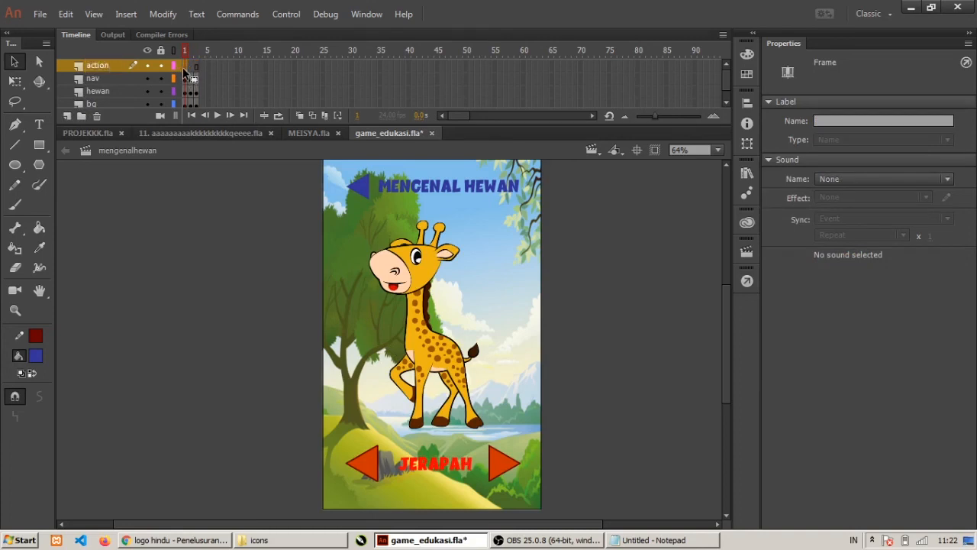
# - Add a stop(); script to frame 1 of the mengenalhewan action layer and save the document
pyautogui.click(747, 280)
pyautogui.write('stop();')
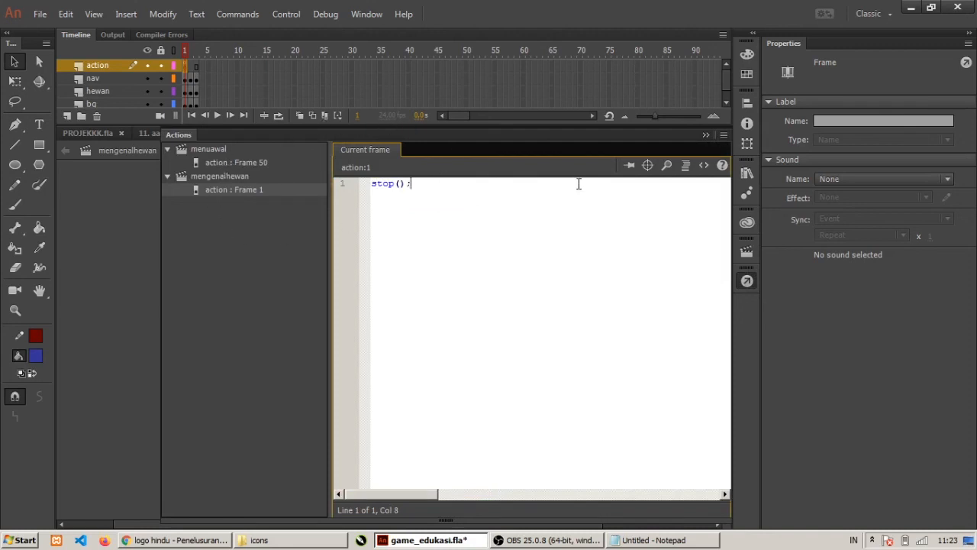
pyautogui.click(706, 136)
pyautogui.hotkey('ctrl', 's')
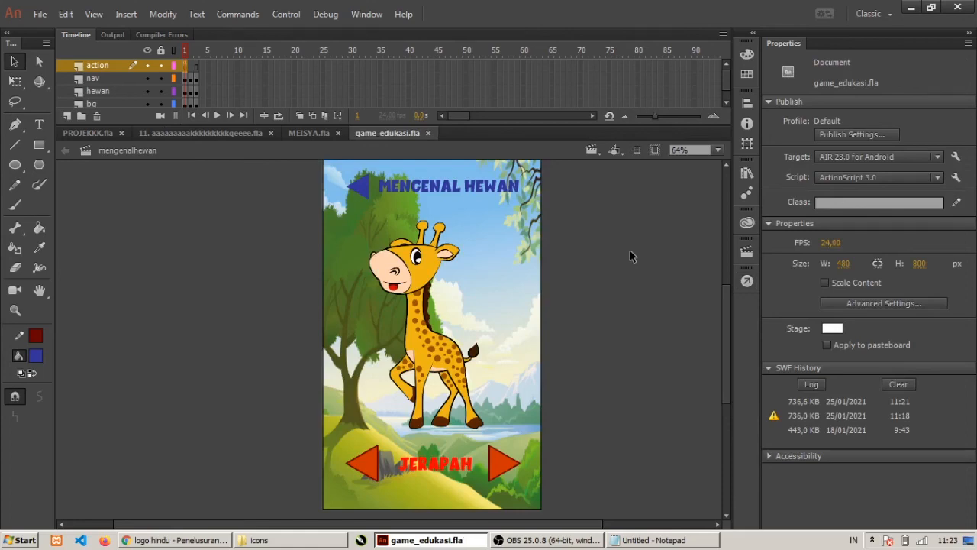
# - Test the movie again, open the animal page through the Mengenal Binatang button and close the preview
pyautogui.hotkey('ctrl', 'Return')
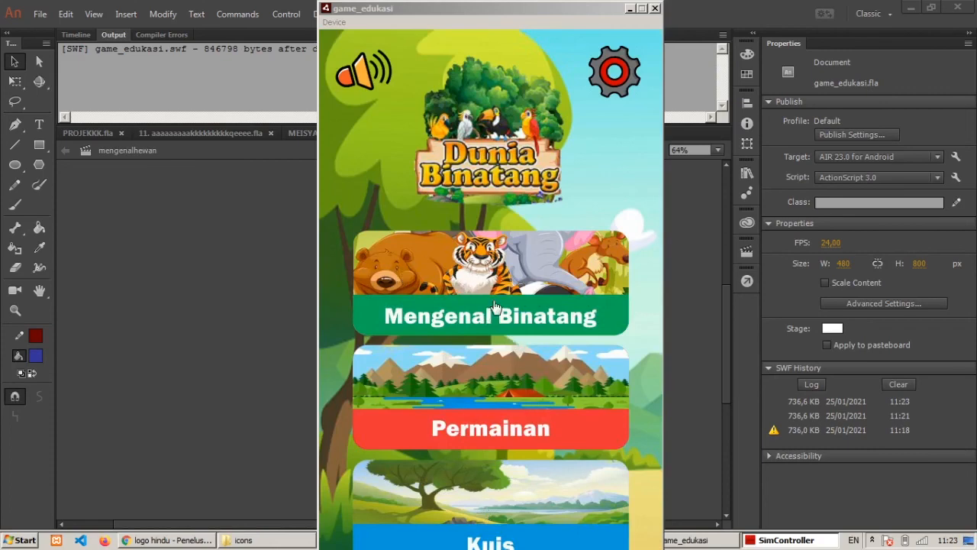
pyautogui.click(501, 288)
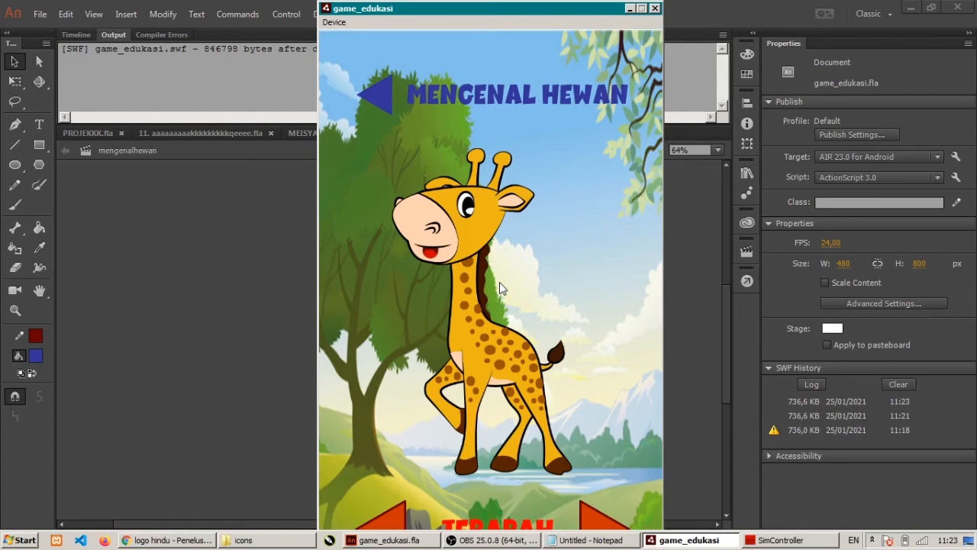
pyautogui.moveTo(461, 7); pyautogui.dragTo(468, 7)
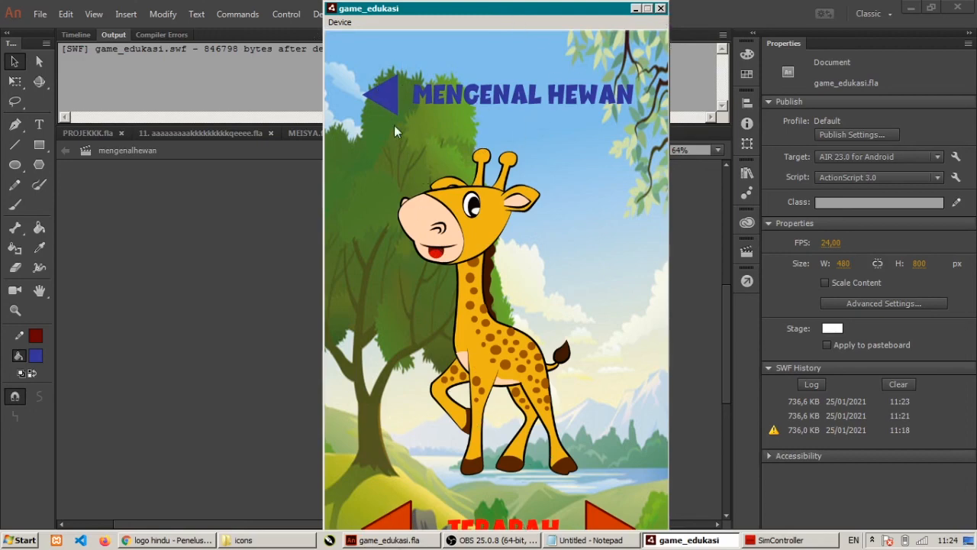
pyautogui.click(663, 7)
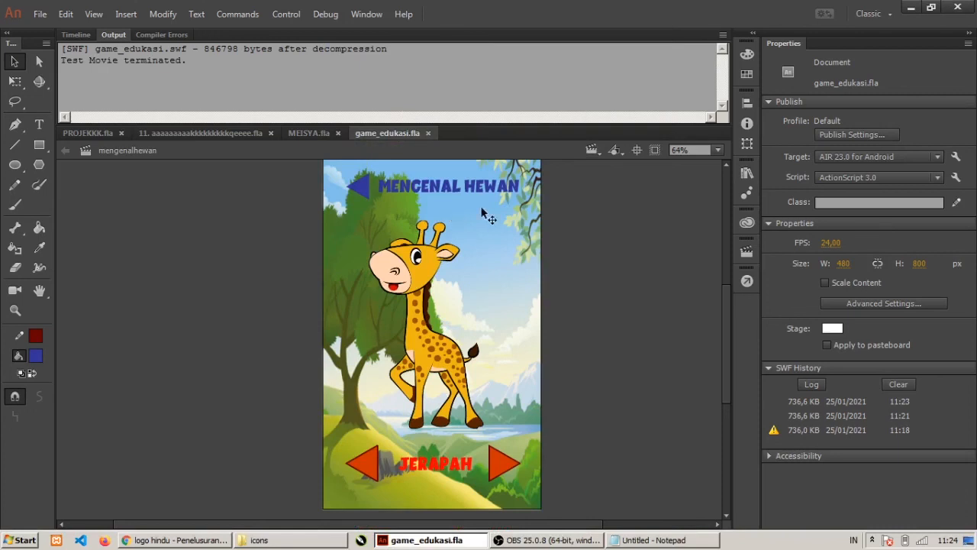
pyautogui.moveTo(723, 313); pyautogui.dragTo(727, 308)
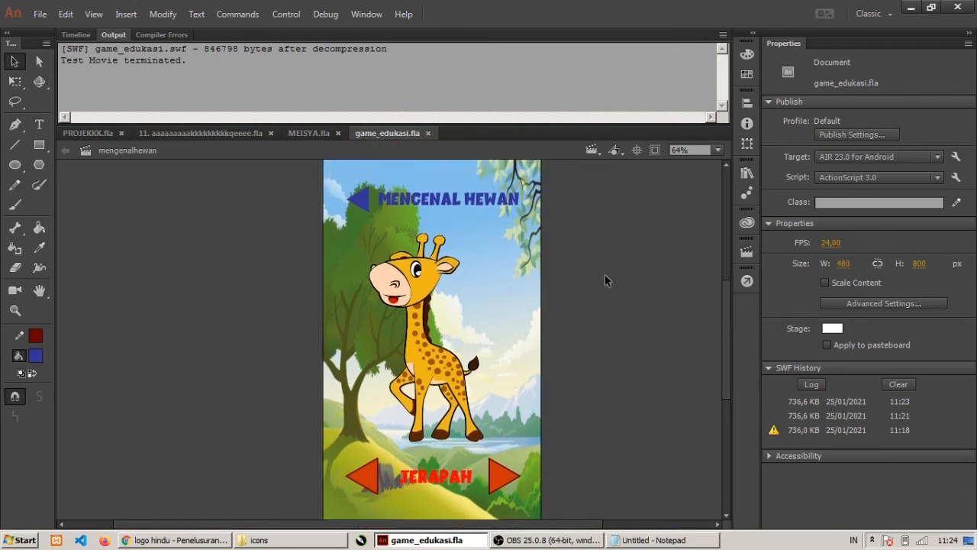